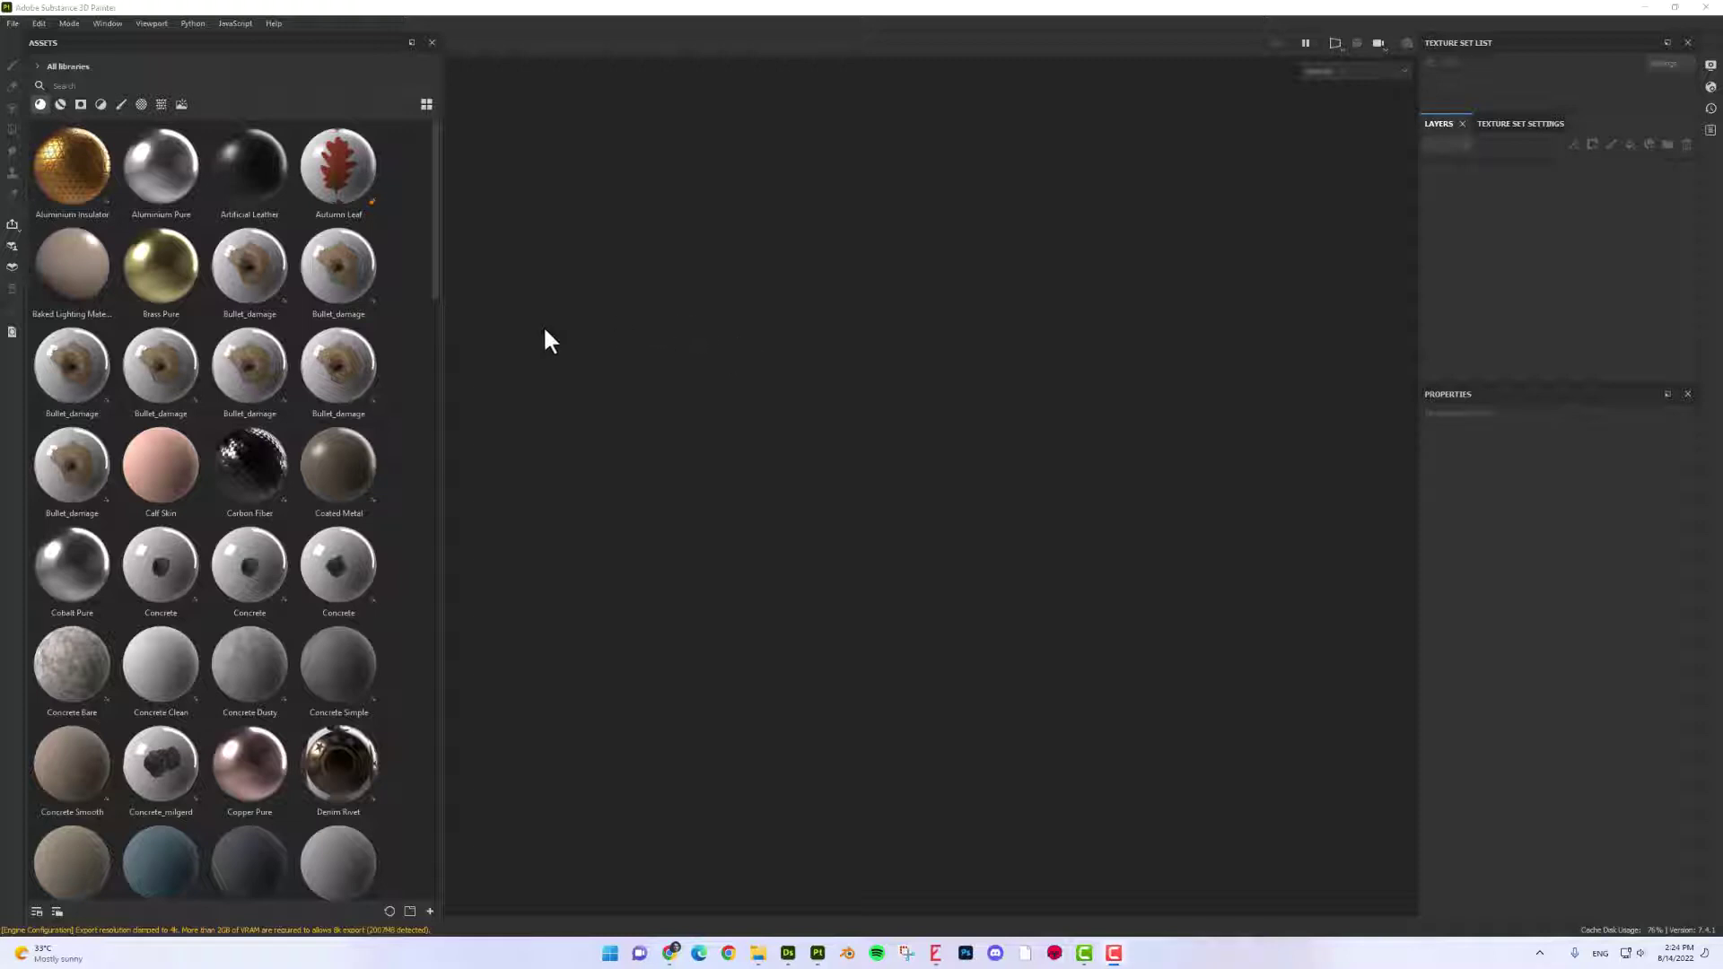
Step: Create a new project from the Fire Hydrant.fbx mesh in Downloads, using the PBR Metallic Roughness template
click(11, 25)
click(24, 39)
click(996, 325)
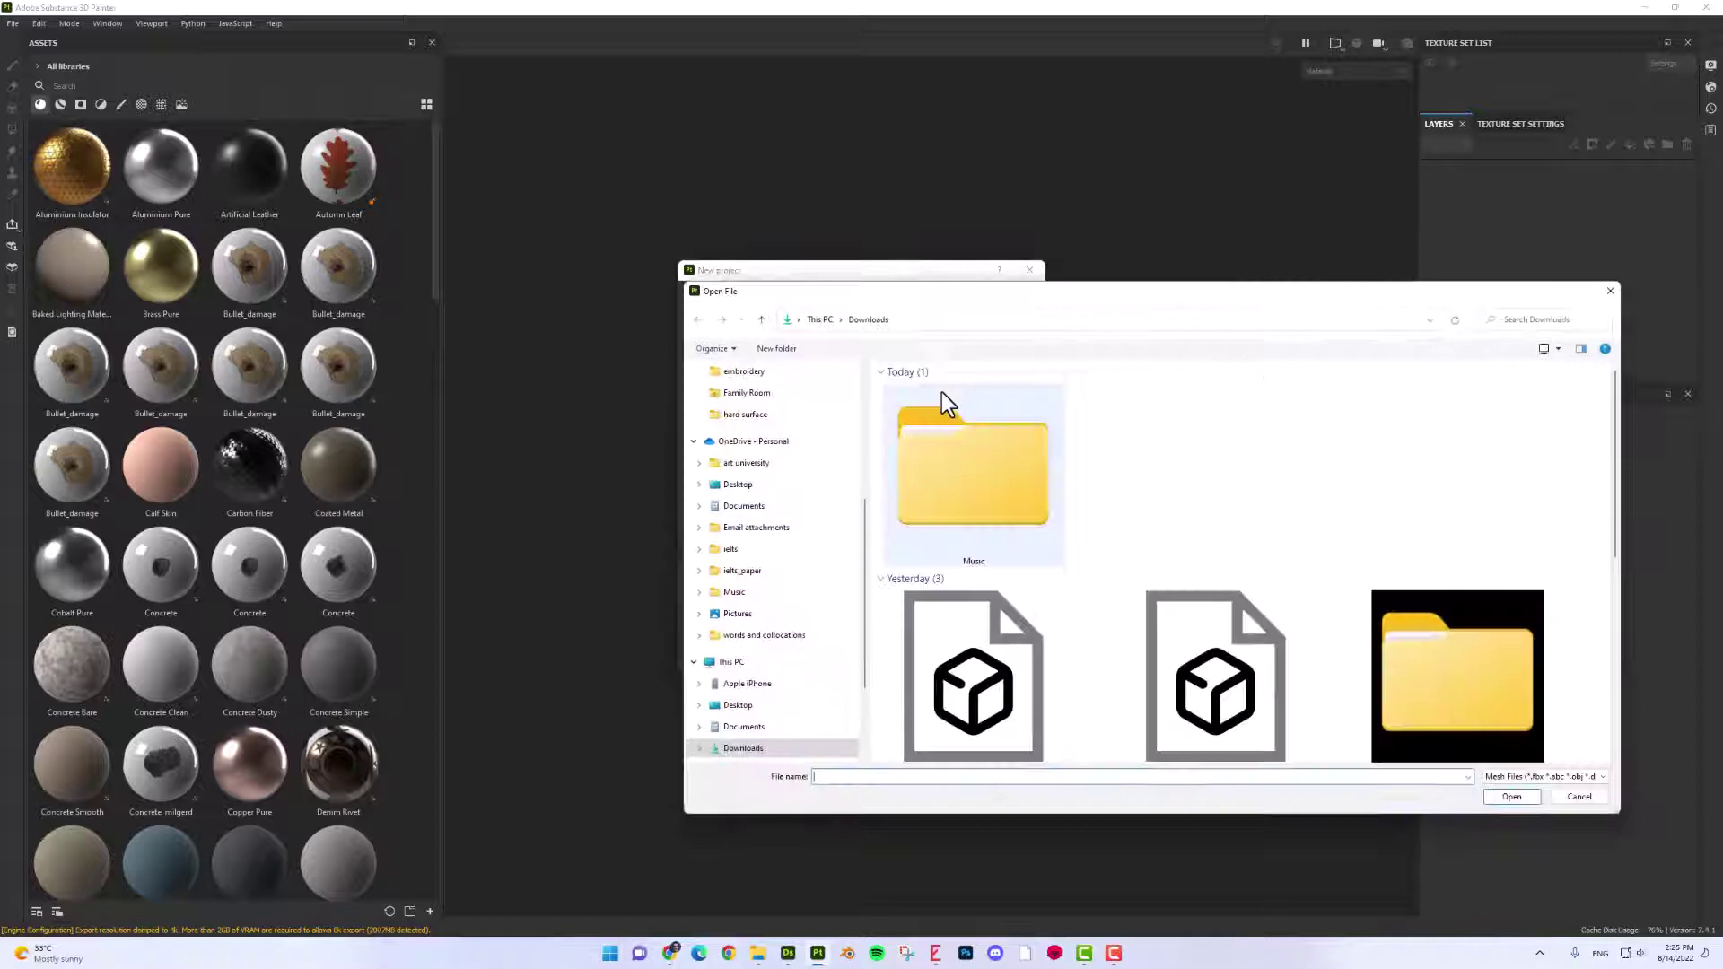
scroll(1603, 499, down, 1)
double_click(974, 646)
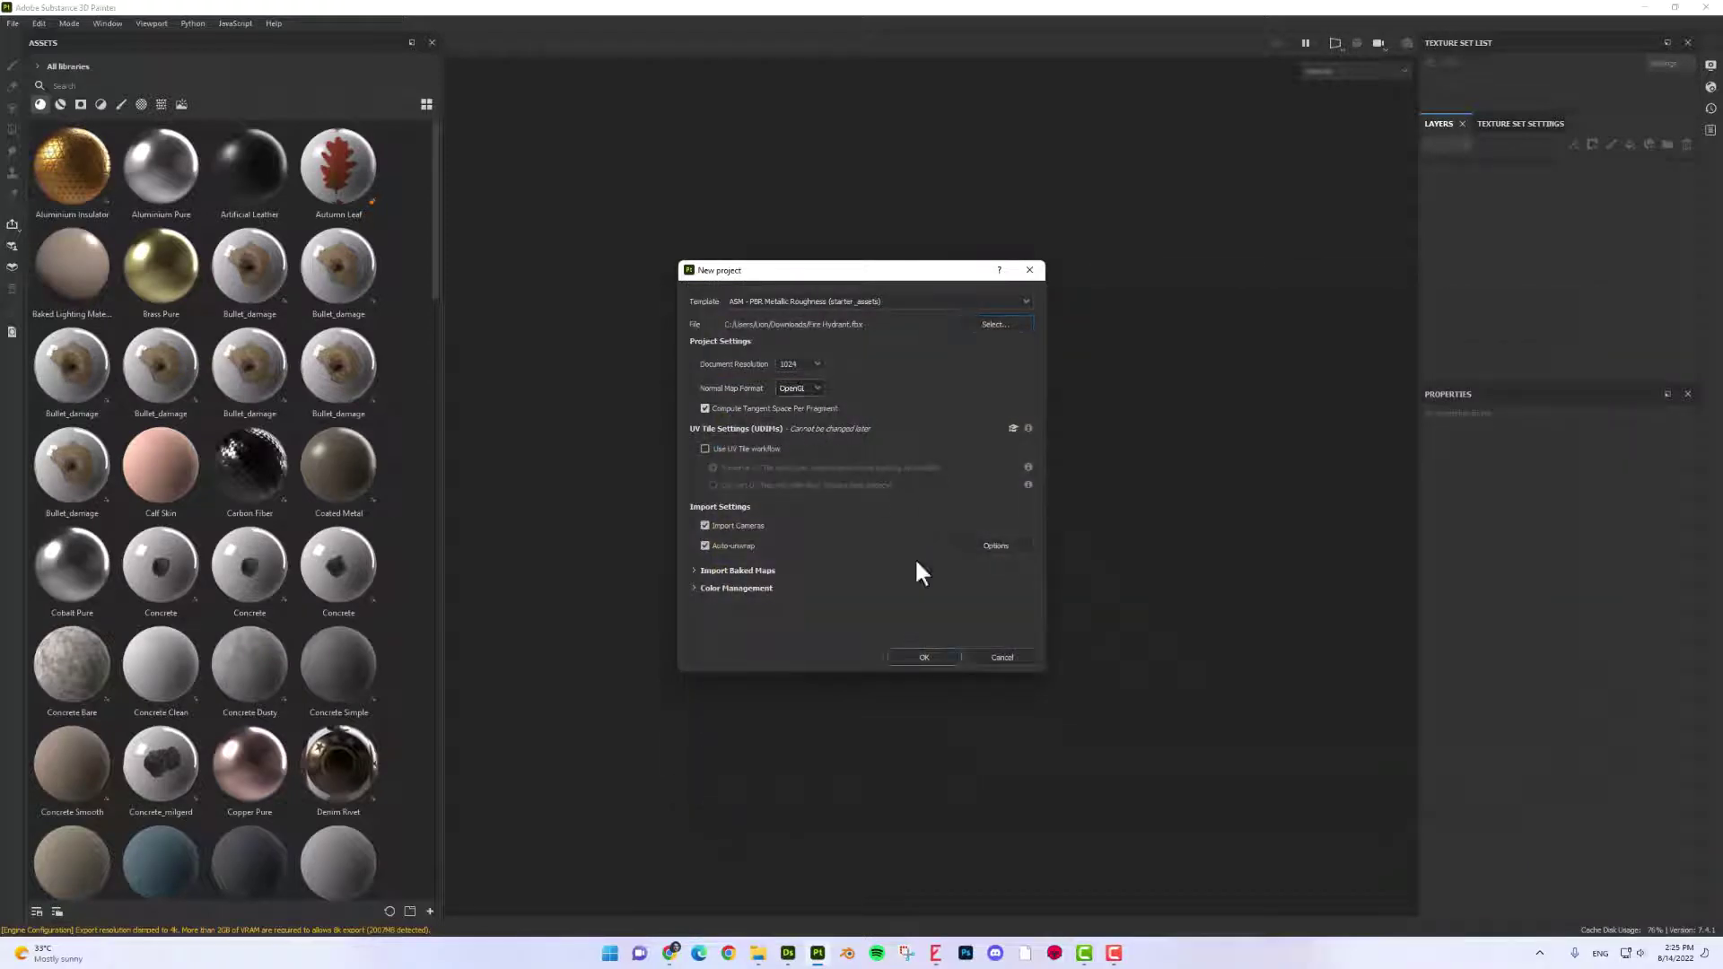
click(930, 657)
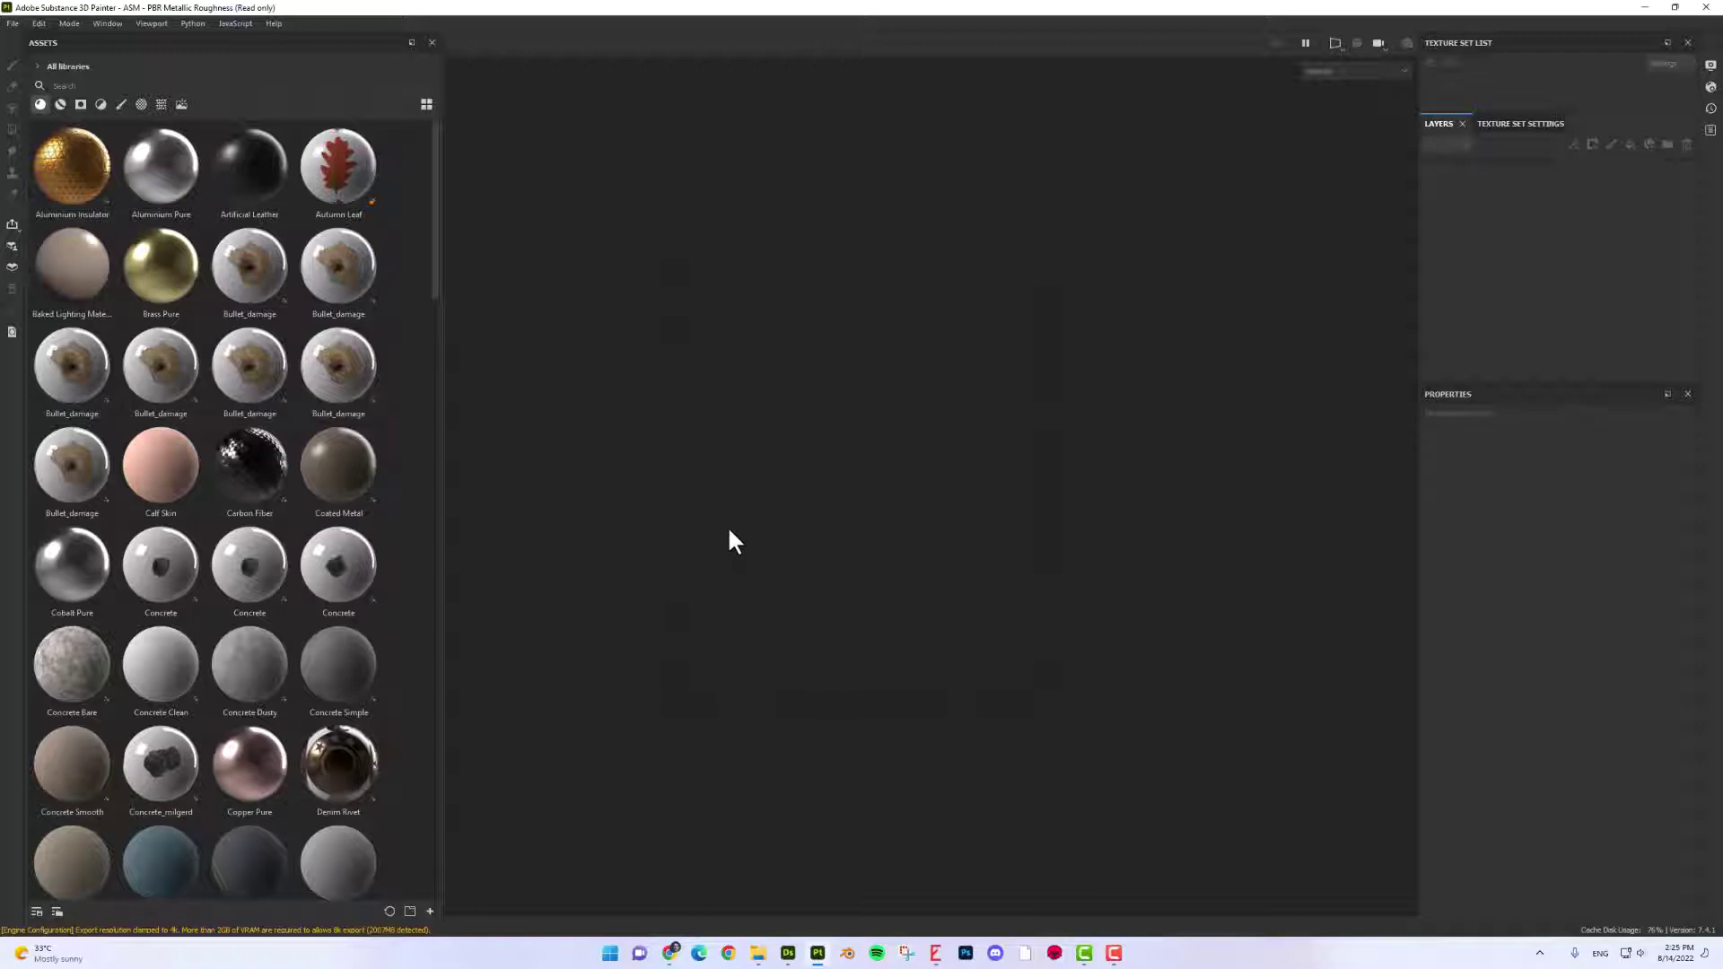
Step: Bake all selected mesh maps for the fire hydrant texture set at an output size of 1024
mouse_move(865, 429)
alt+mouse_down()
mouse_move(745, 386)
mouse_move(862, 395)
alt+mouse_up()
alt+middle_drag(861, 395, 809, 334)
alt+right_drag(809, 334, 981, 279)
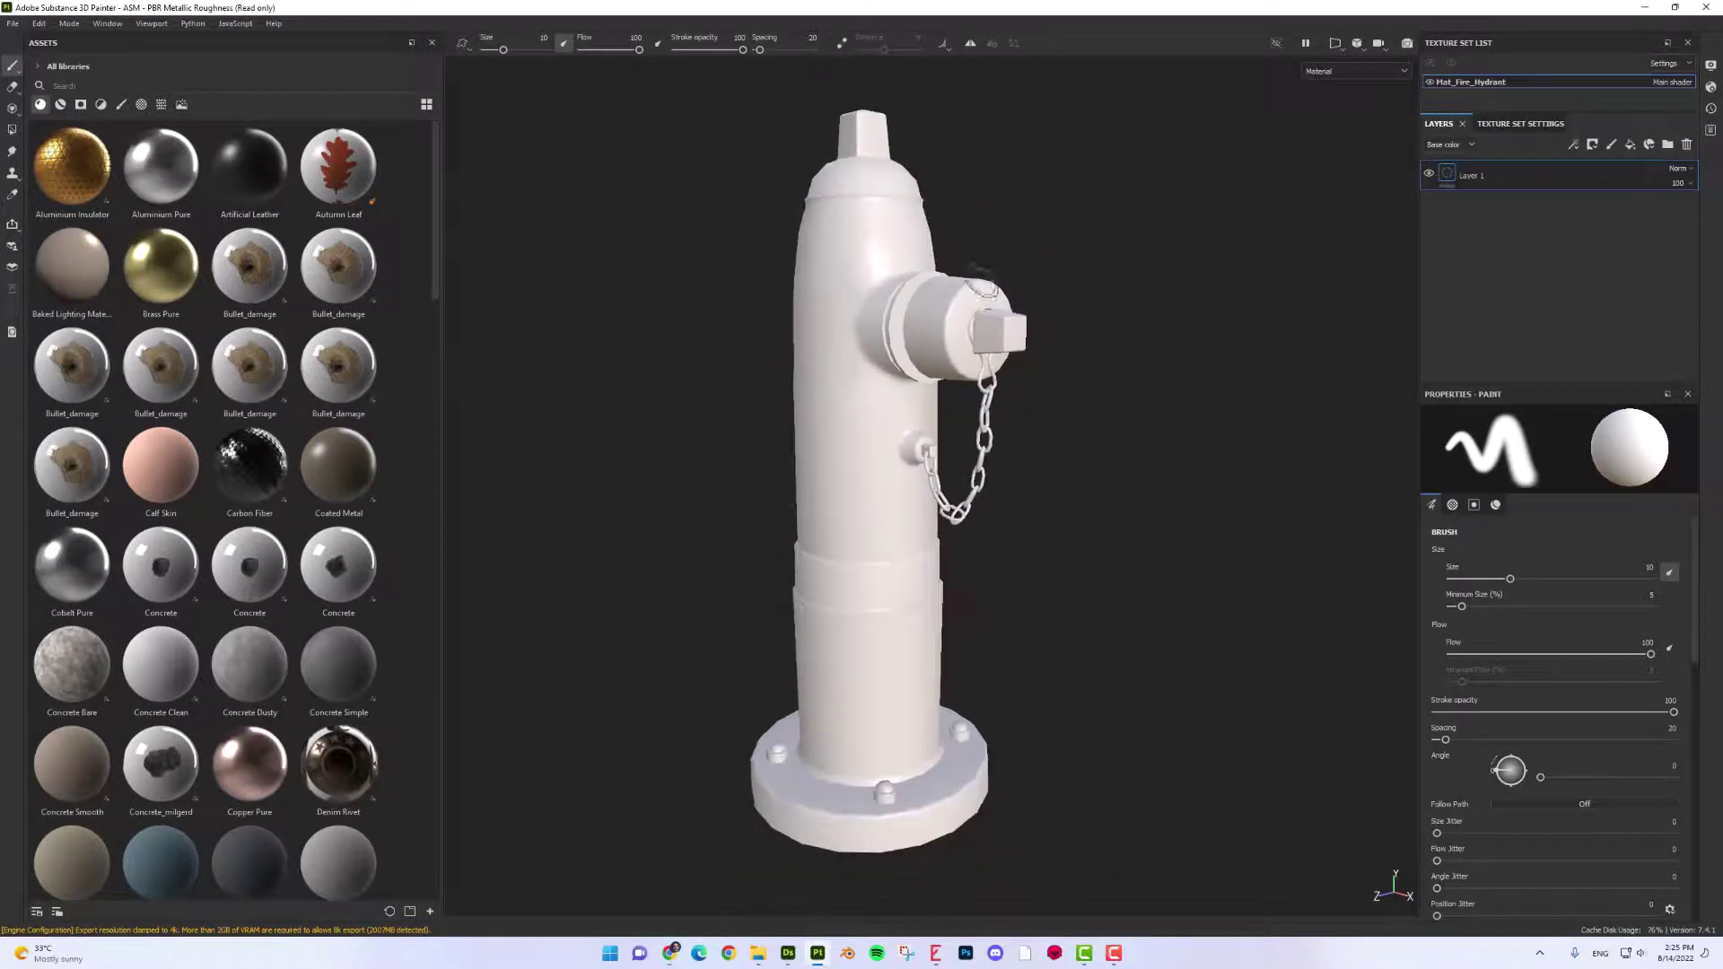
click(1526, 124)
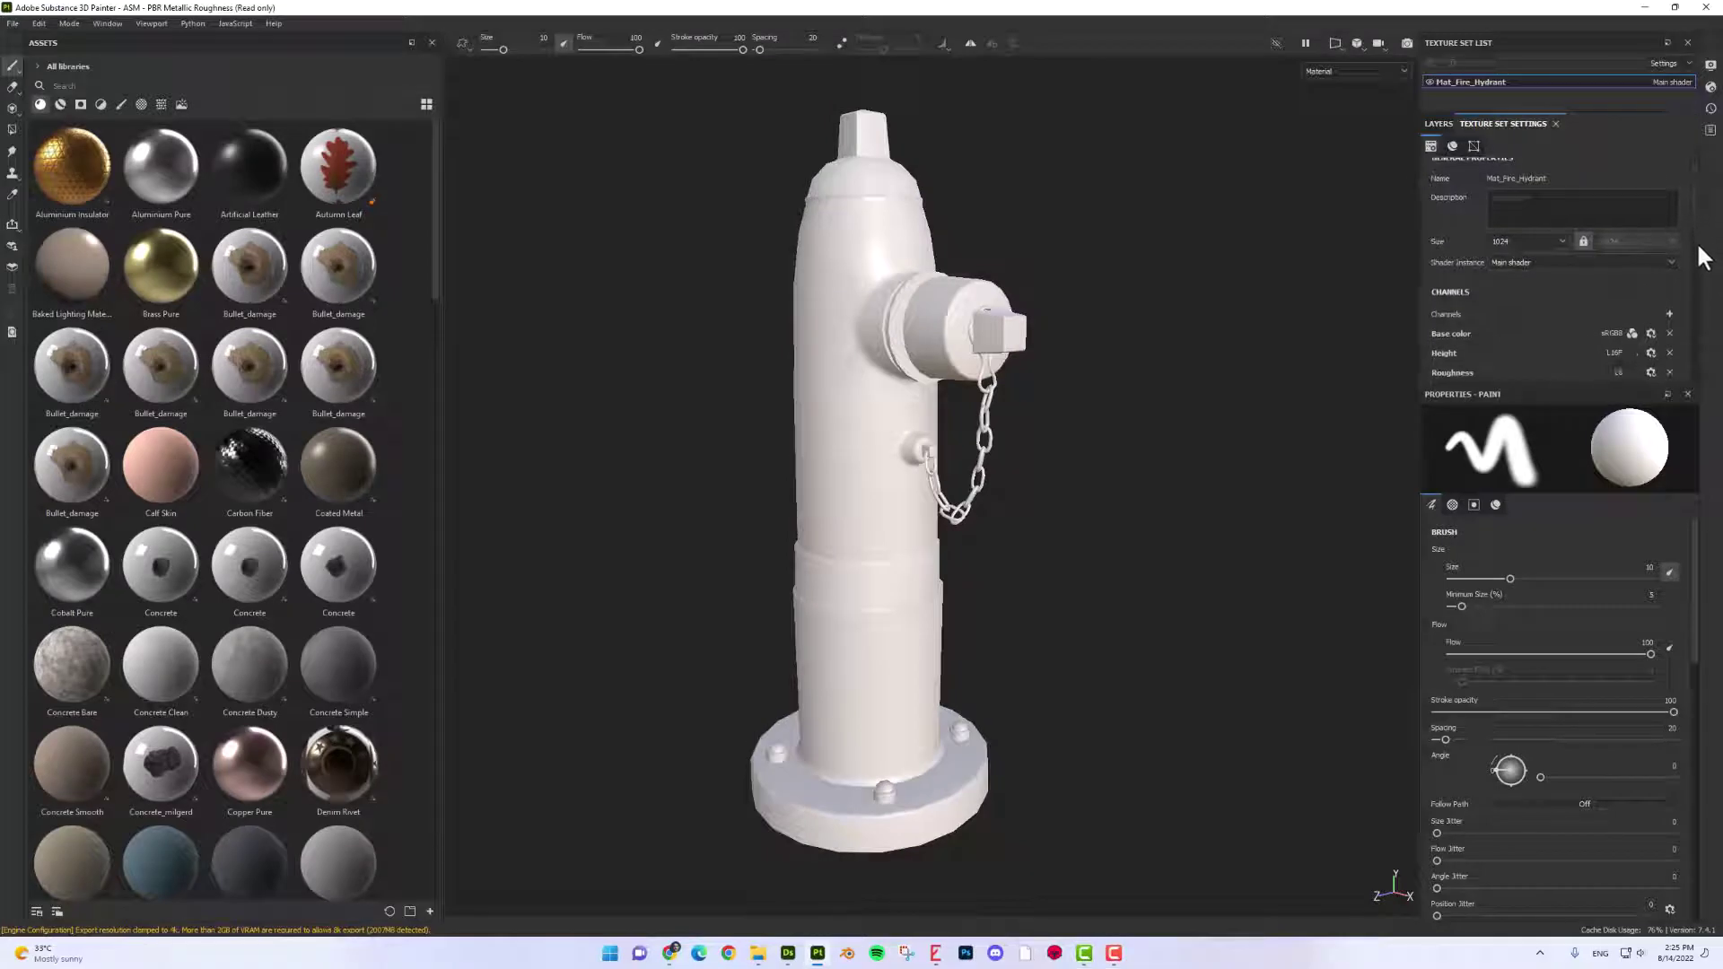
scroll(1699, 256, down, 3)
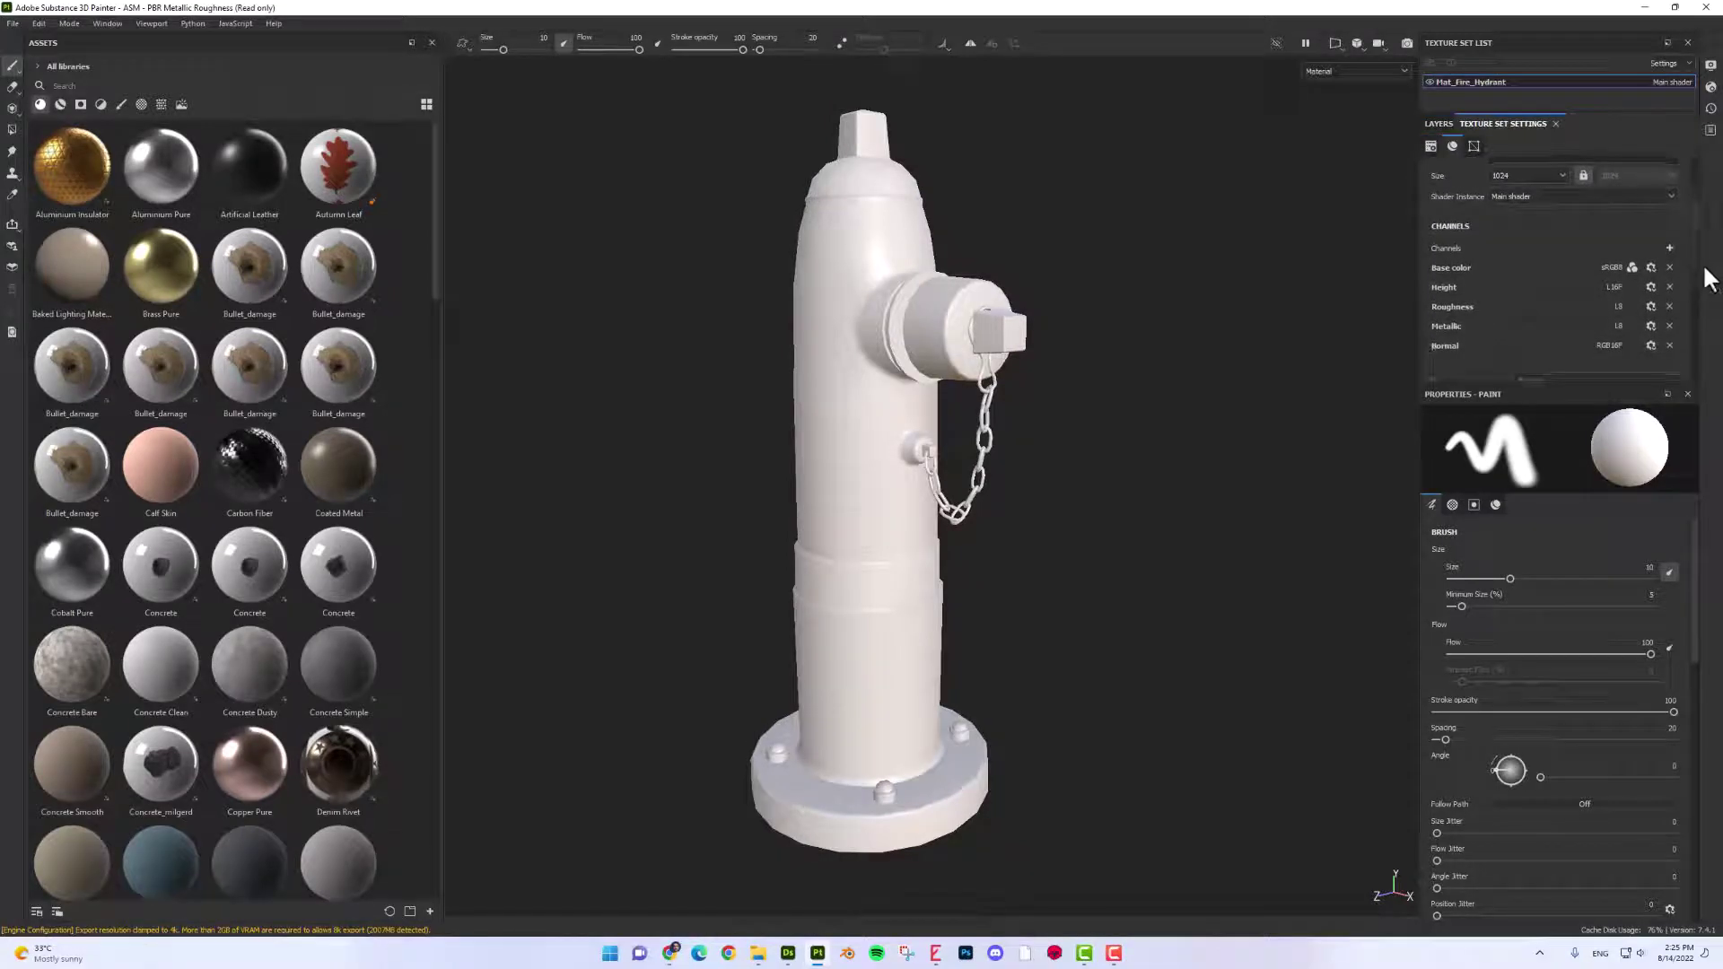
scroll(1705, 303, down, 5)
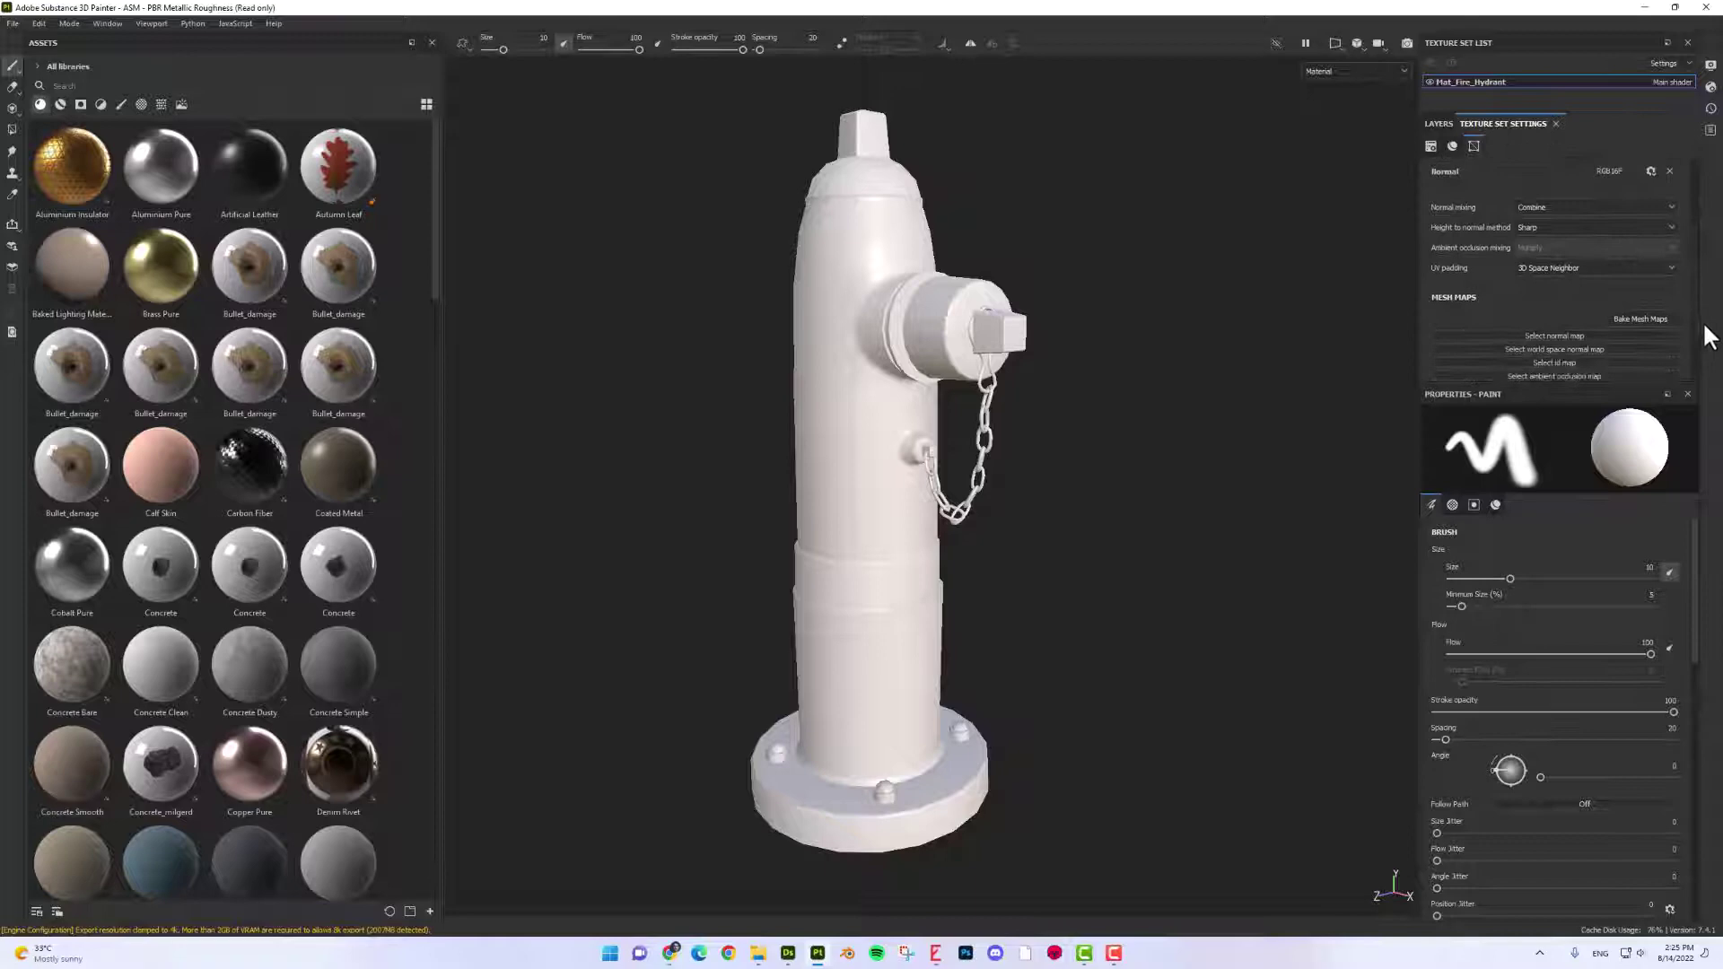
click(1643, 320)
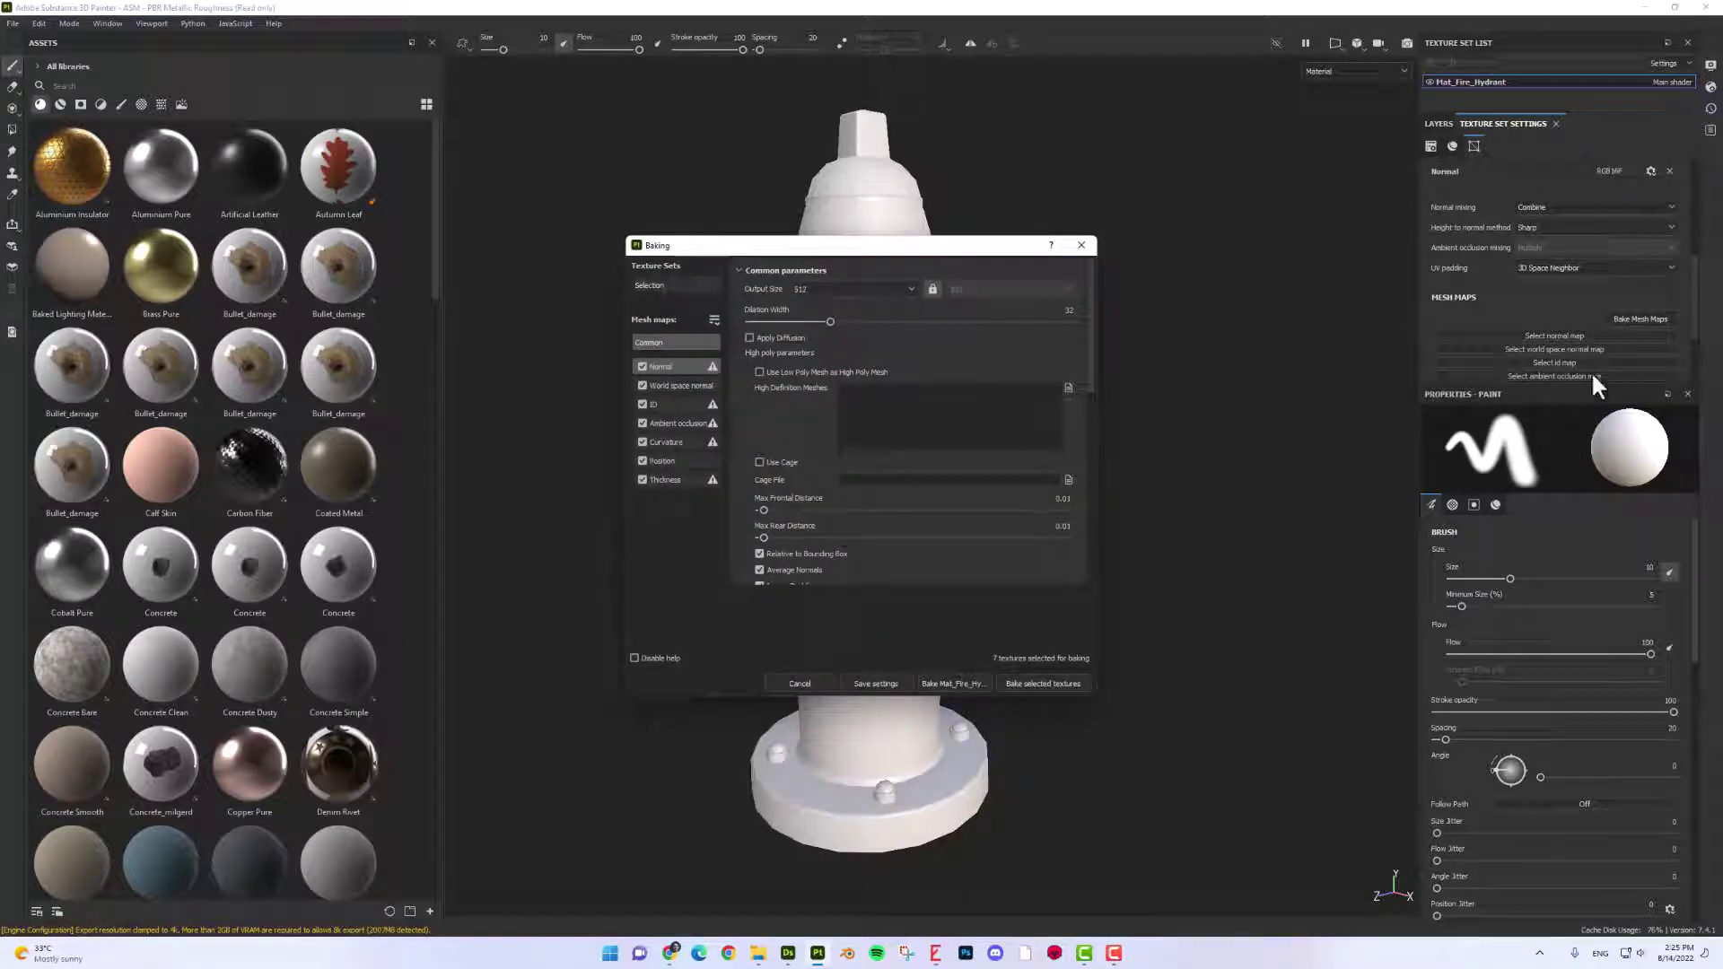
click(831, 288)
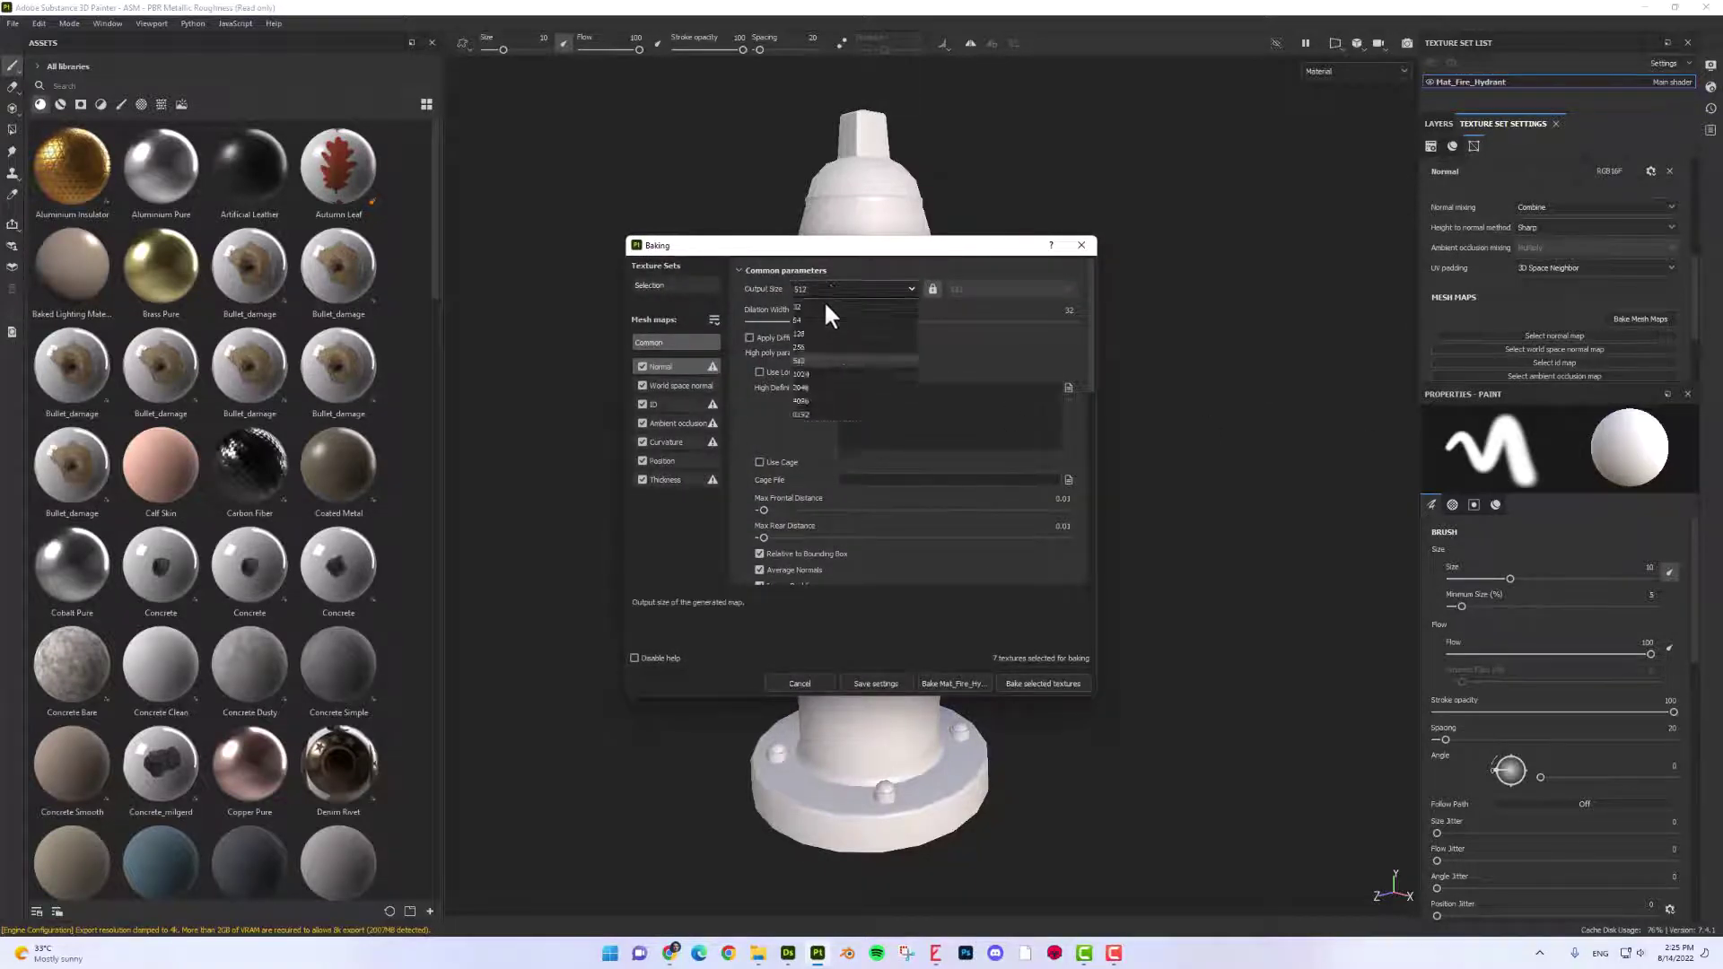
click(799, 370)
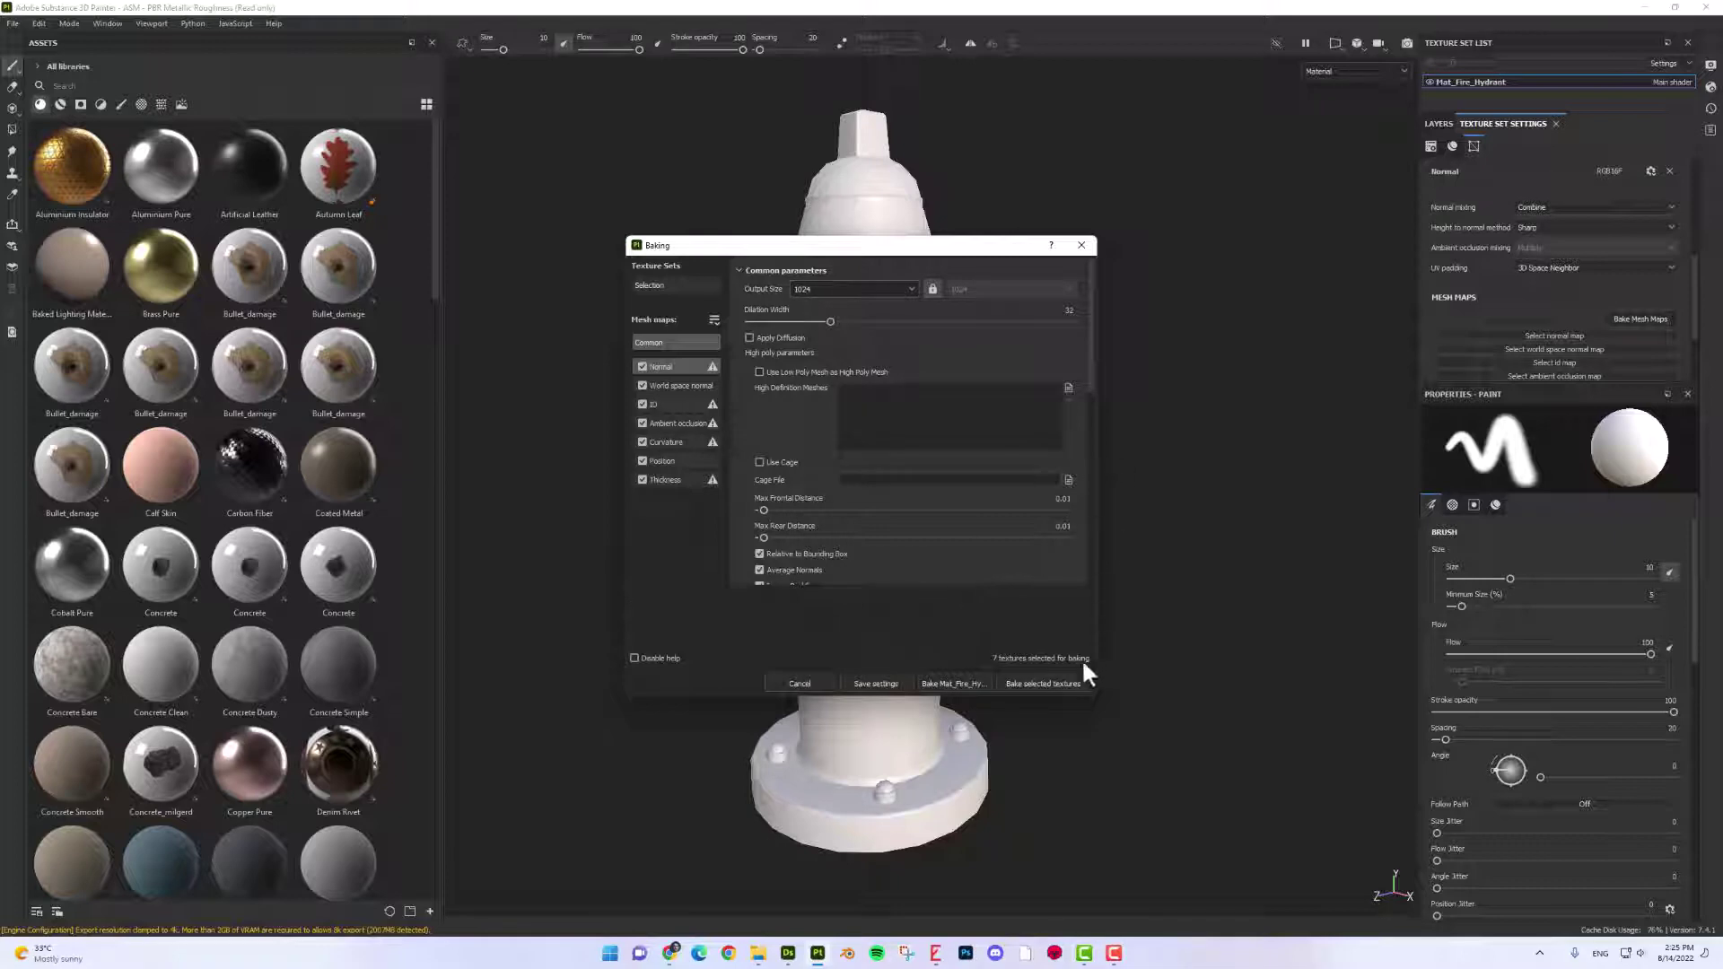
click(1026, 685)
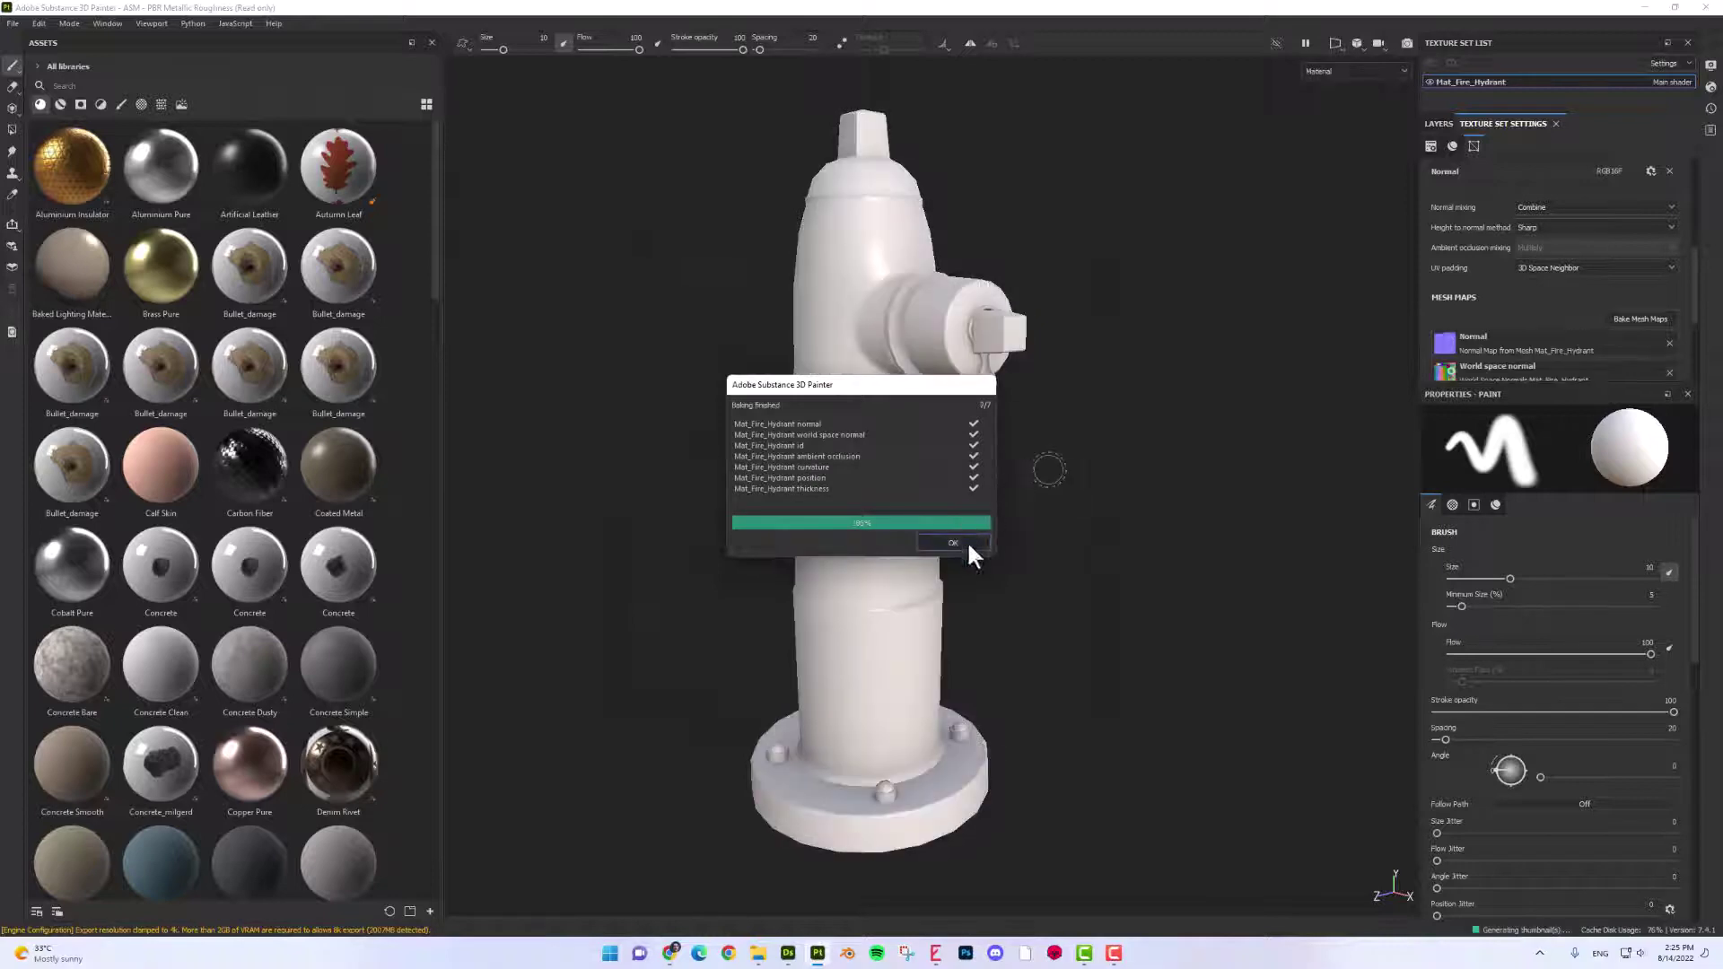
click(954, 542)
Step: Delete the default Layer 1 from the layer stack
click(1439, 123)
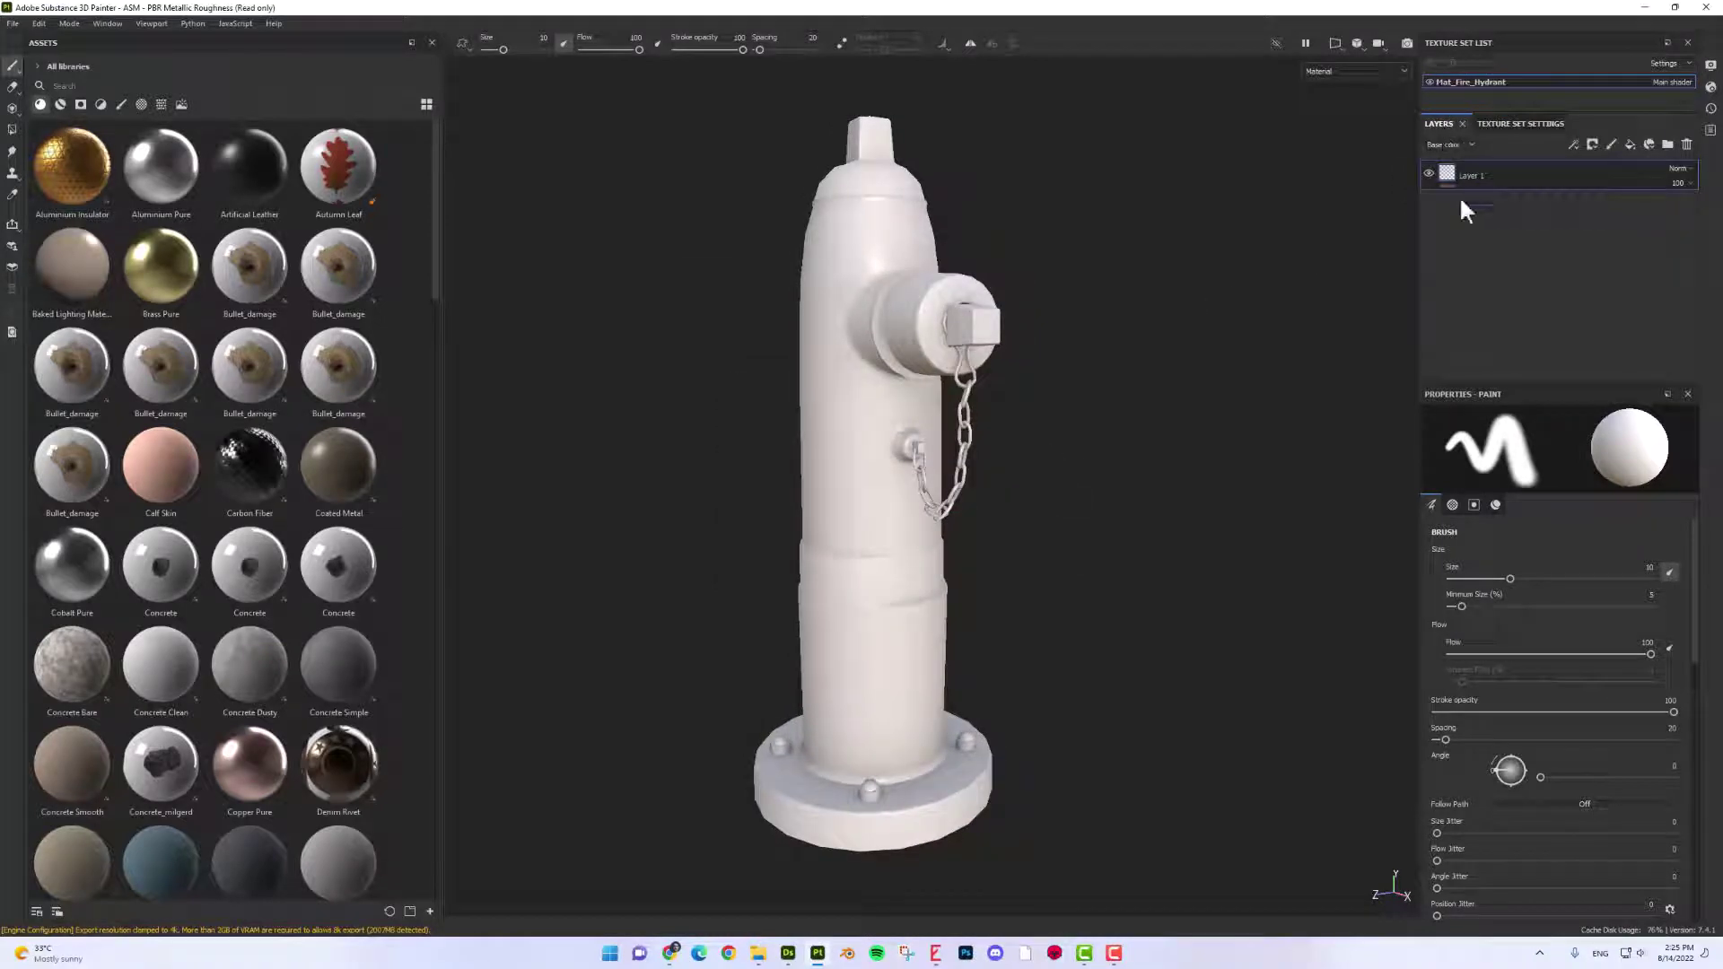
click(1688, 144)
alt+drag(1070, 354, 1137, 395)
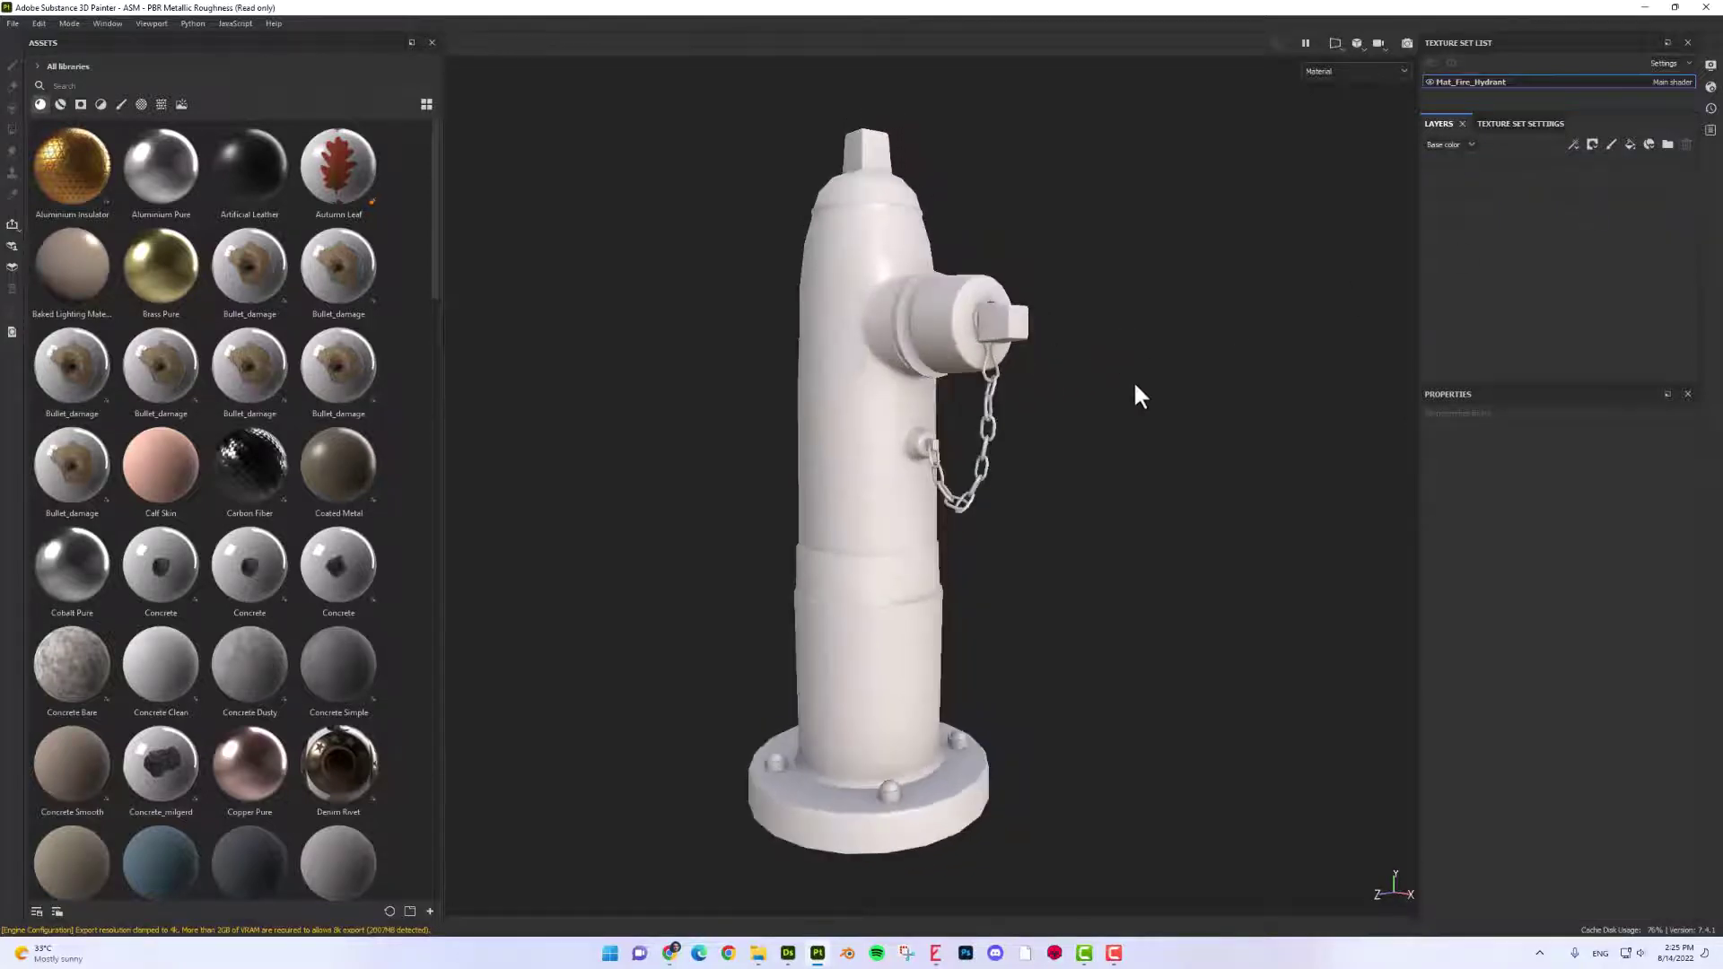
Step: Search the assets for rust and add the Rust Fine material as a fill layer on the hydrant
click(90, 84)
text(rust)
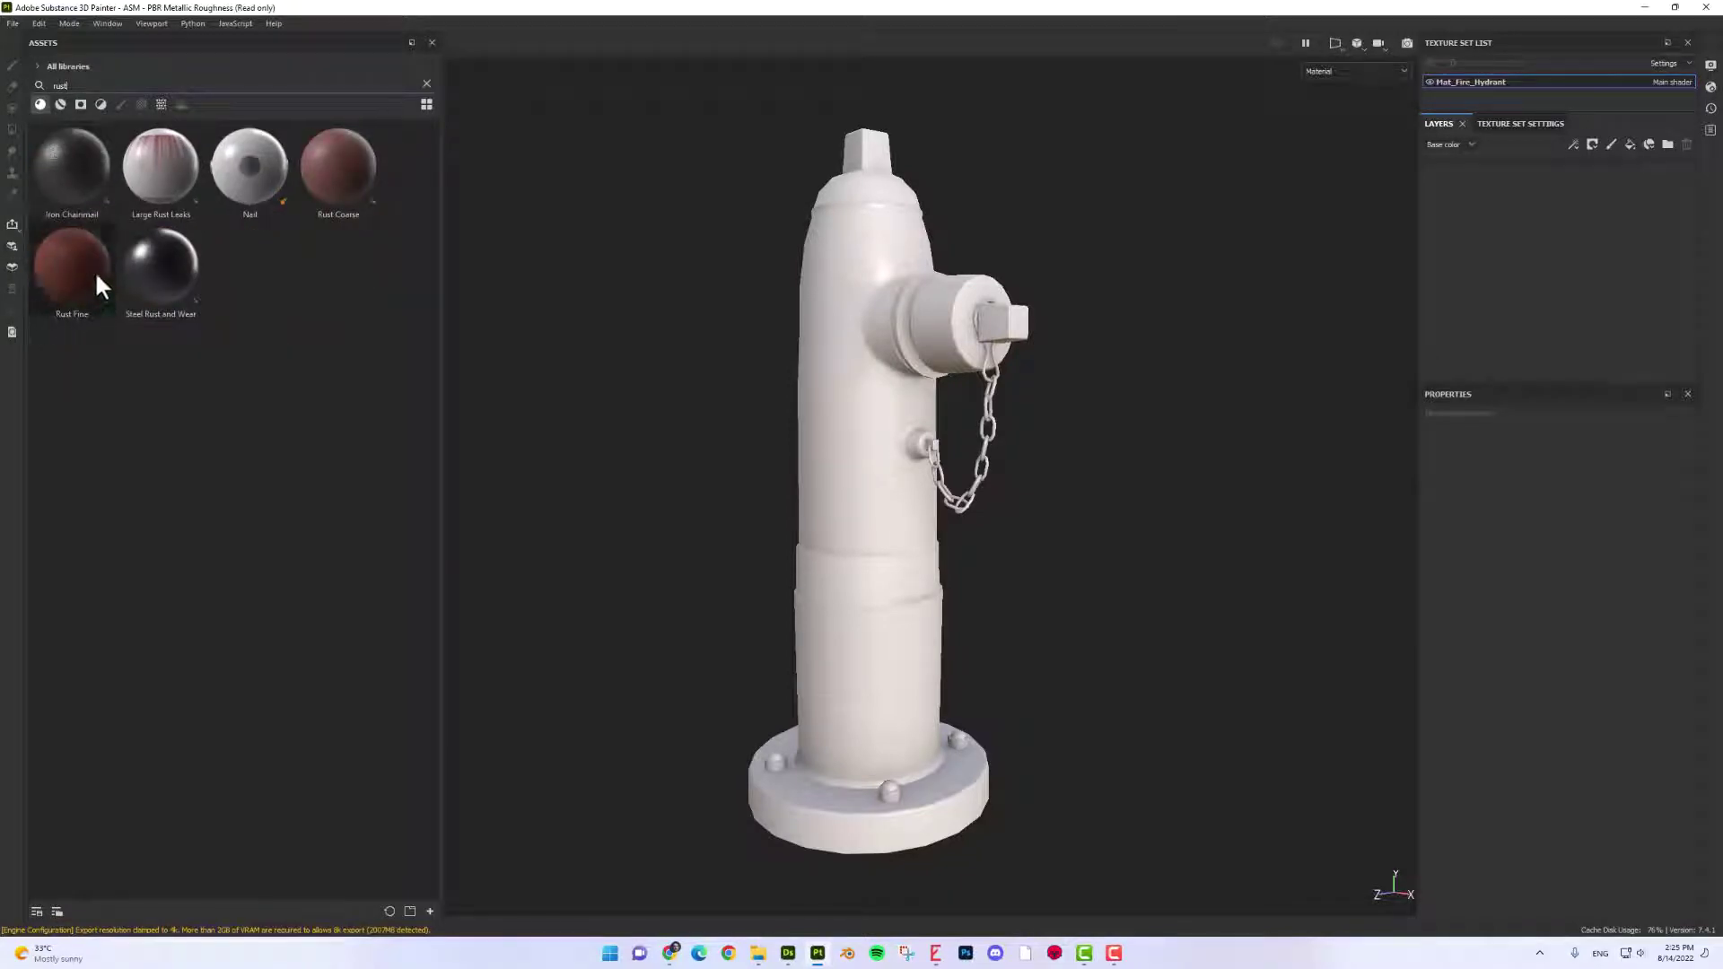
drag(49, 233, 1435, 282)
alt+drag(943, 464, 977, 449)
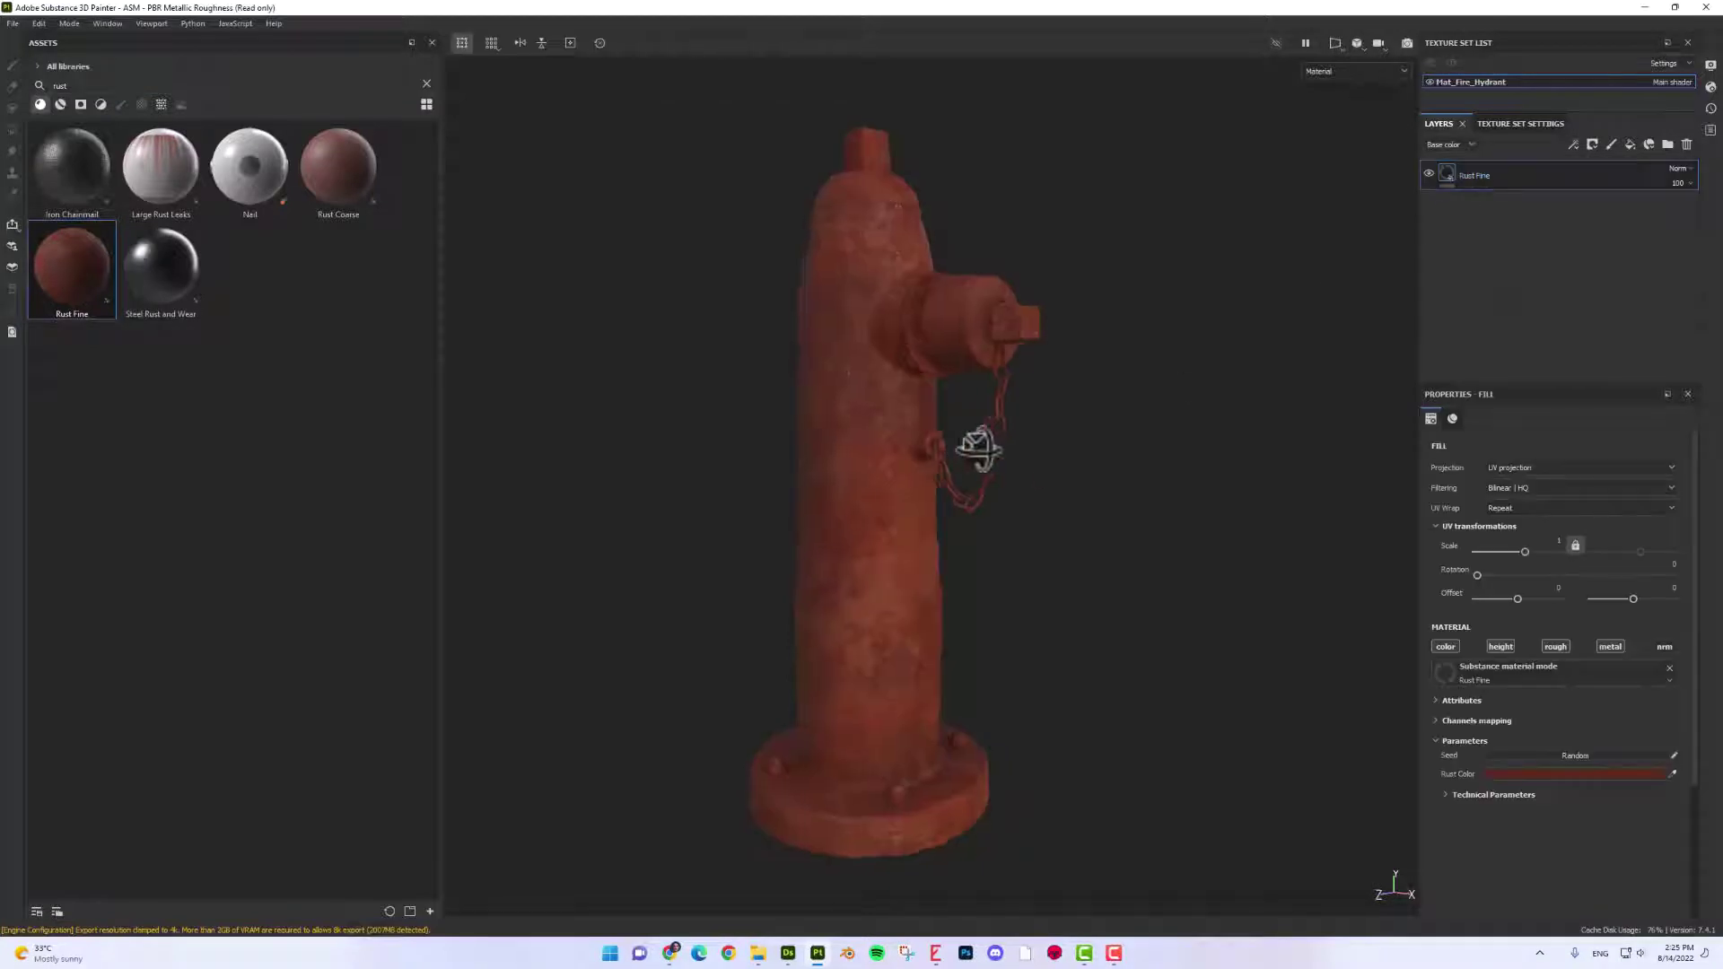
alt+middle_drag(977, 449, 986, 427)
Step: Add a black mask to the Rust Fine layer and add a fill effect to that mask
right_click(1483, 173)
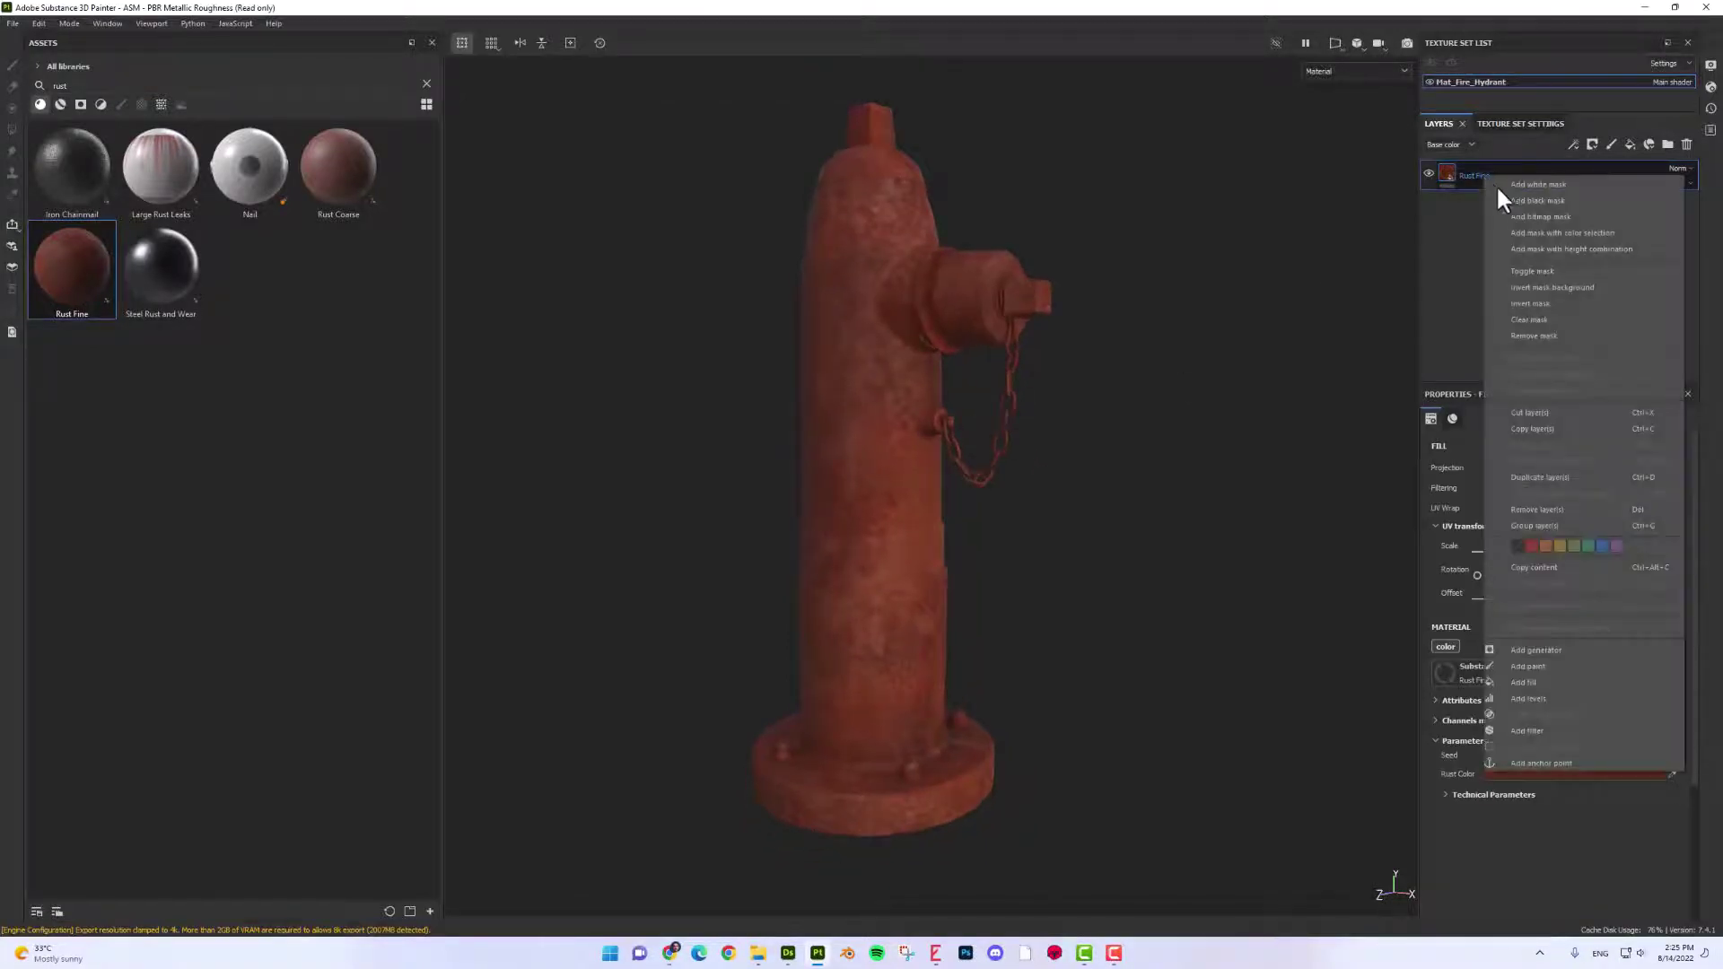
click(1551, 200)
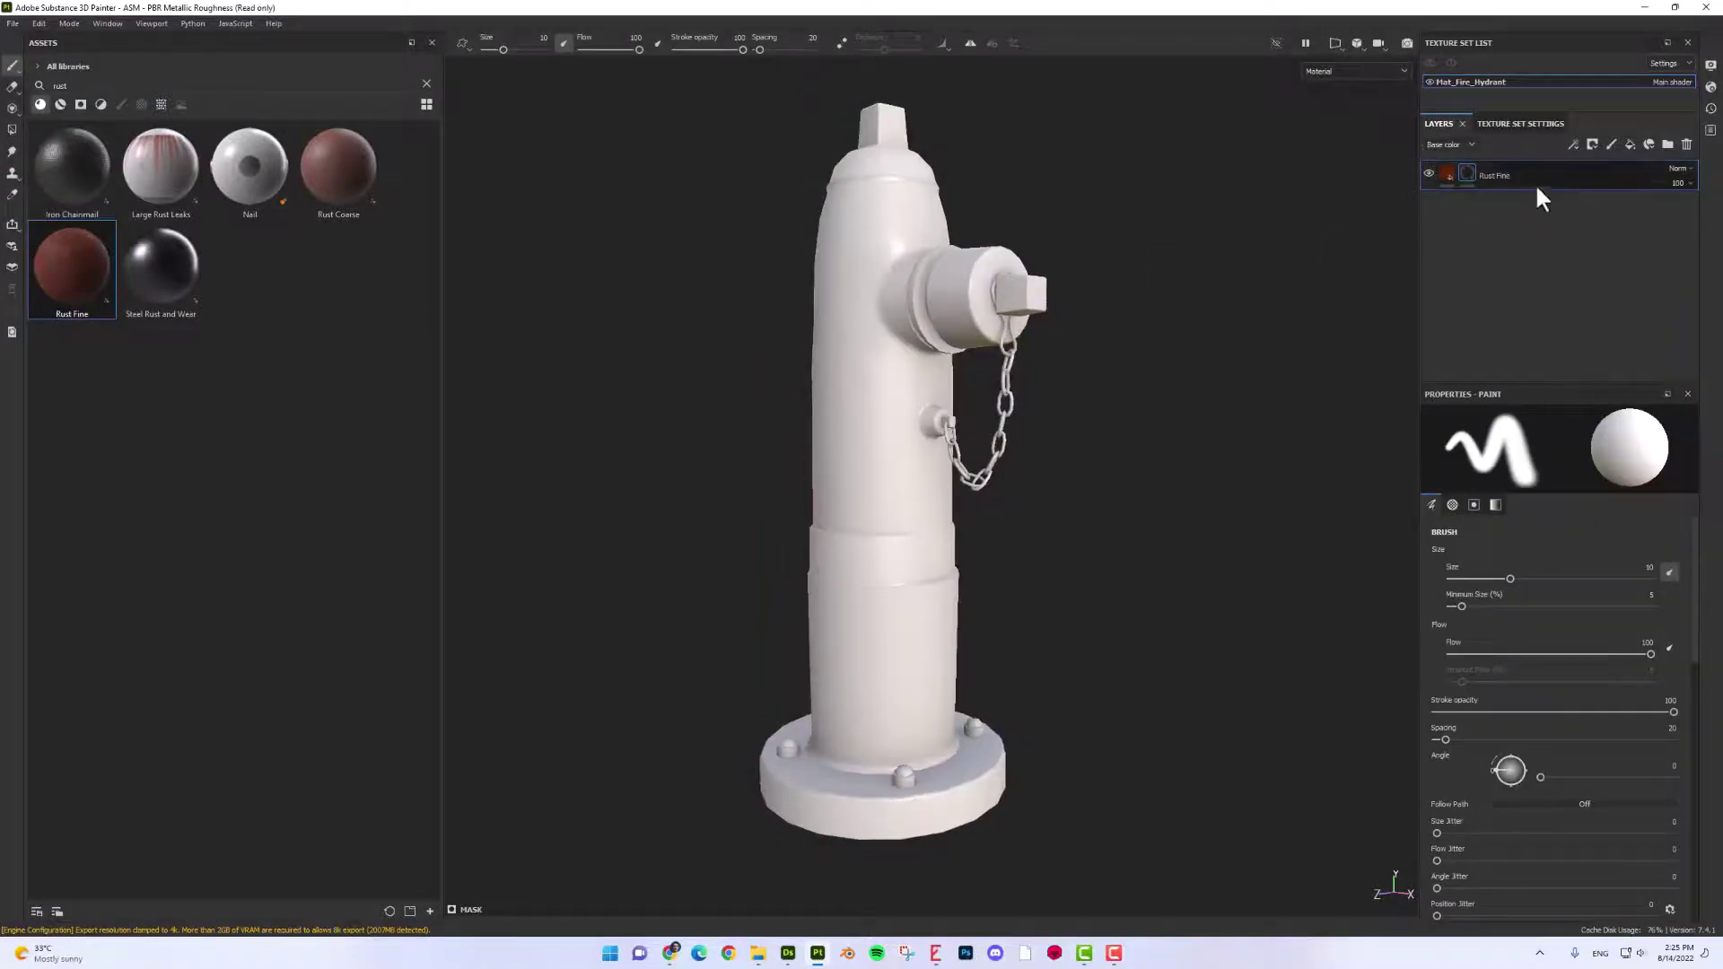
right_click(1519, 178)
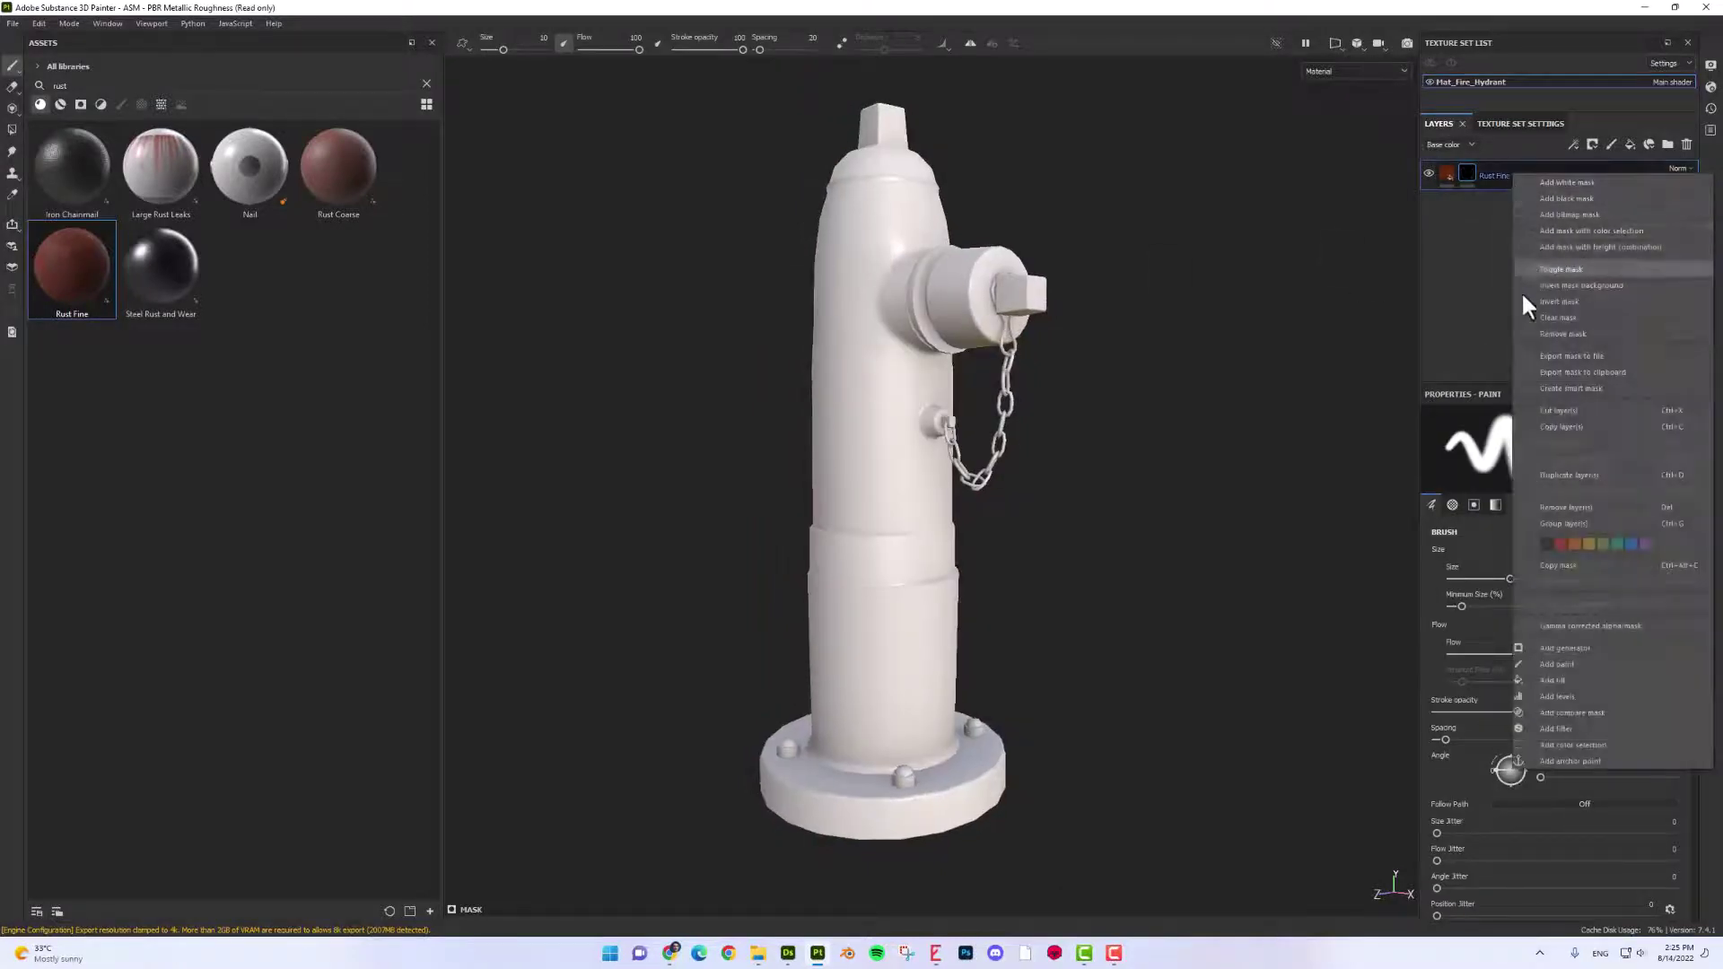
click(1557, 680)
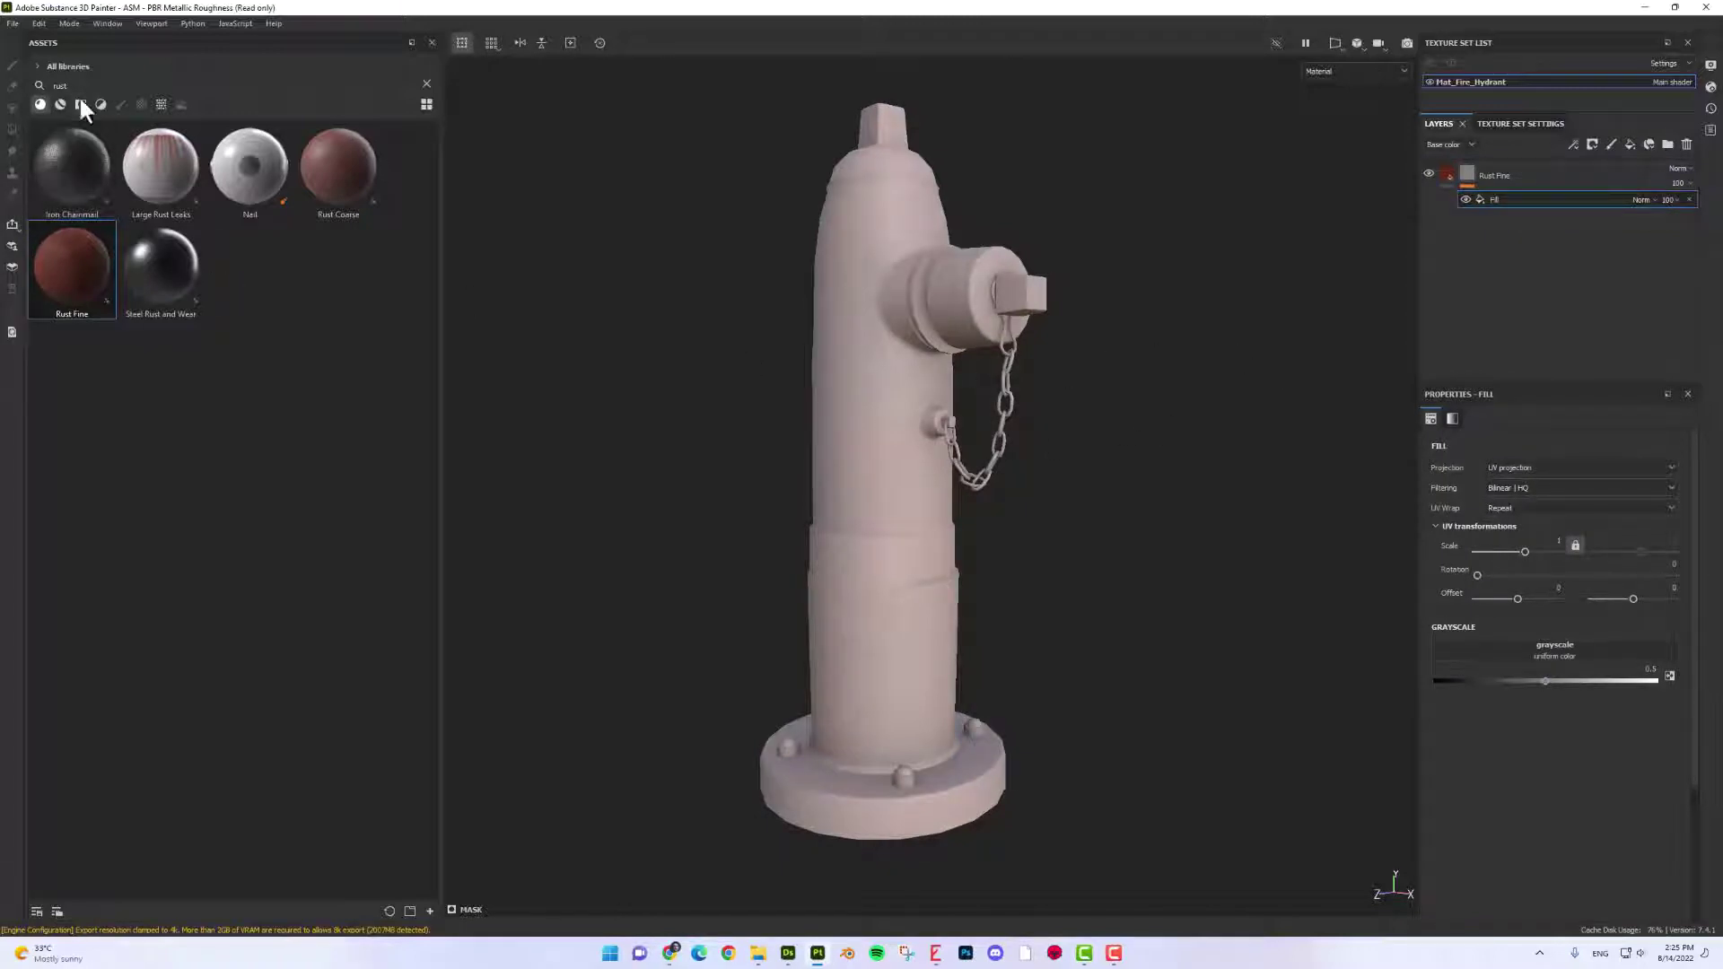
Step: Clear the rust search term from the asset library
click(122, 90)
key(BackSpace)
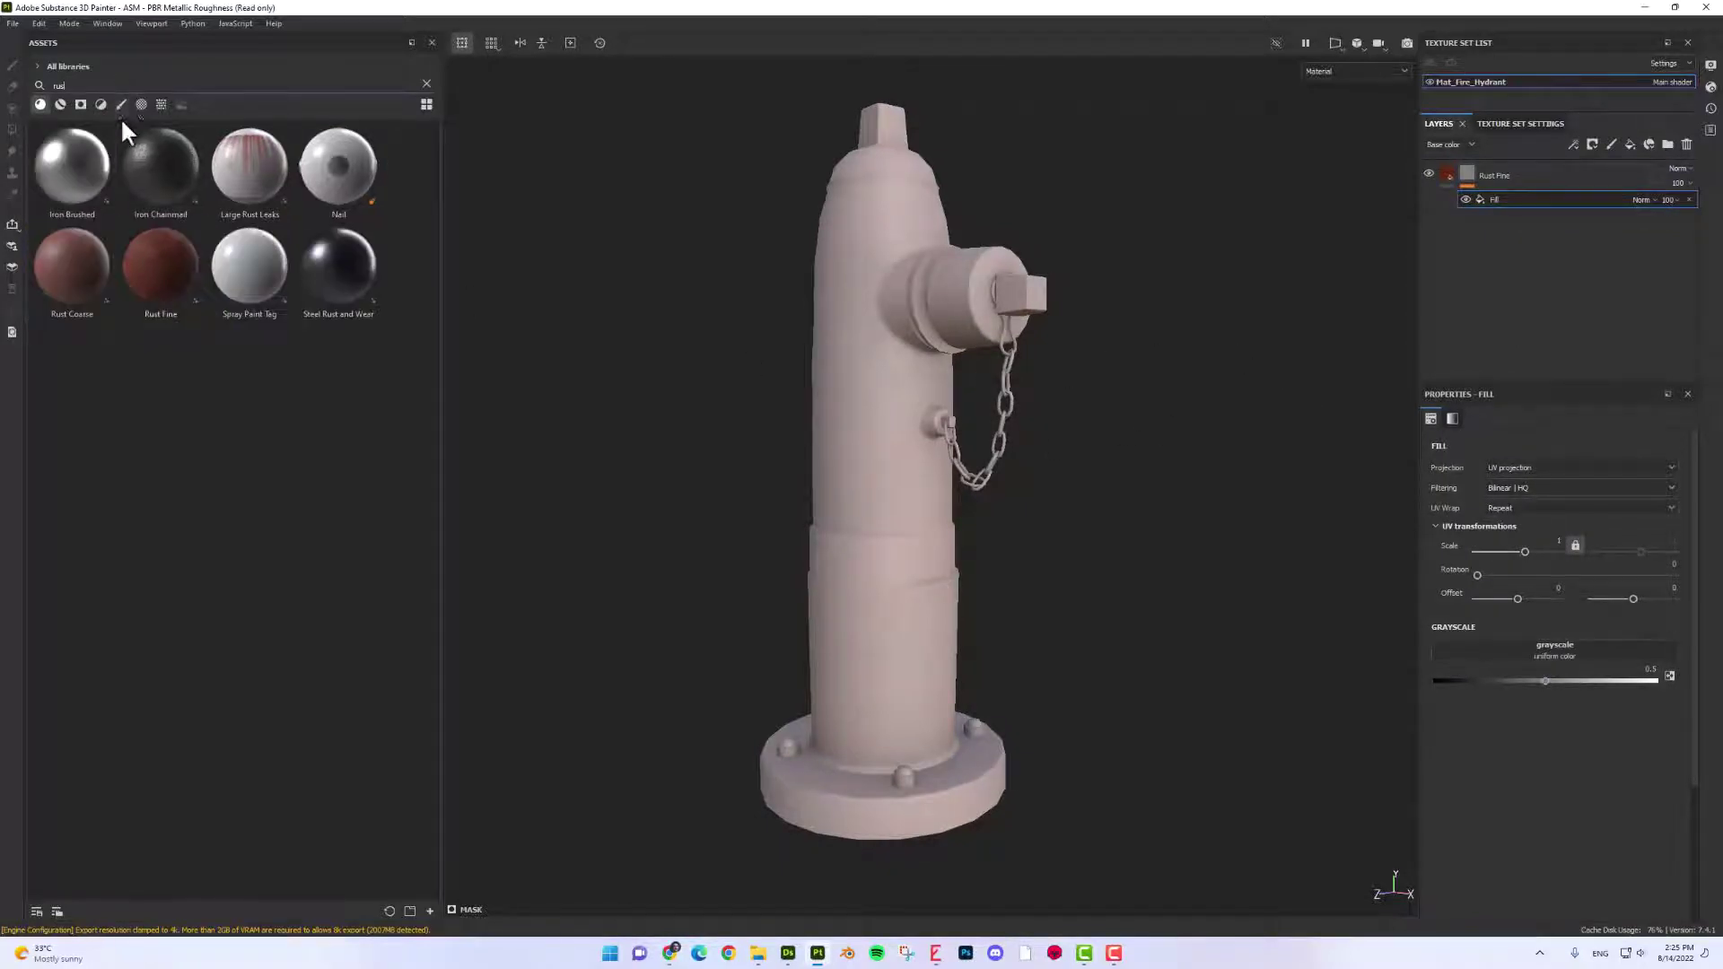
key(BackSpace)
key(BackSpace)
key(BackSpace)
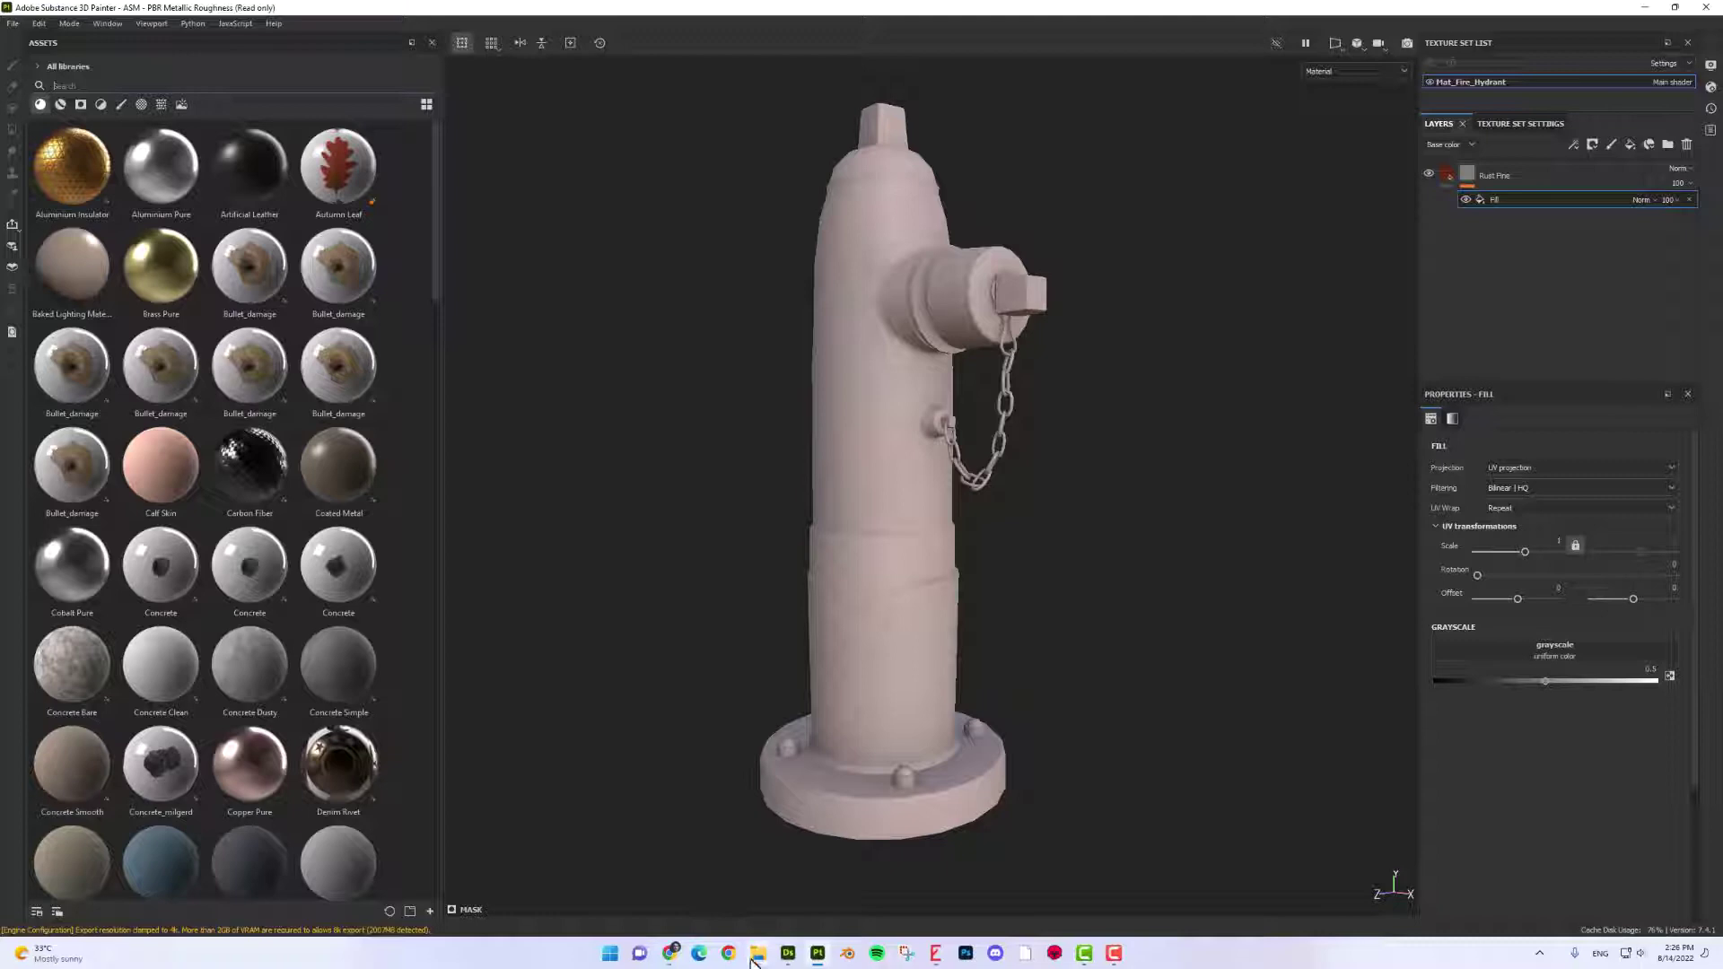
Step: Switch to File Explorer and import leak image 022 from New folder inside dirt leak mask 2 into the asset library as a texture
mouse_move(758, 953)
click(805, 881)
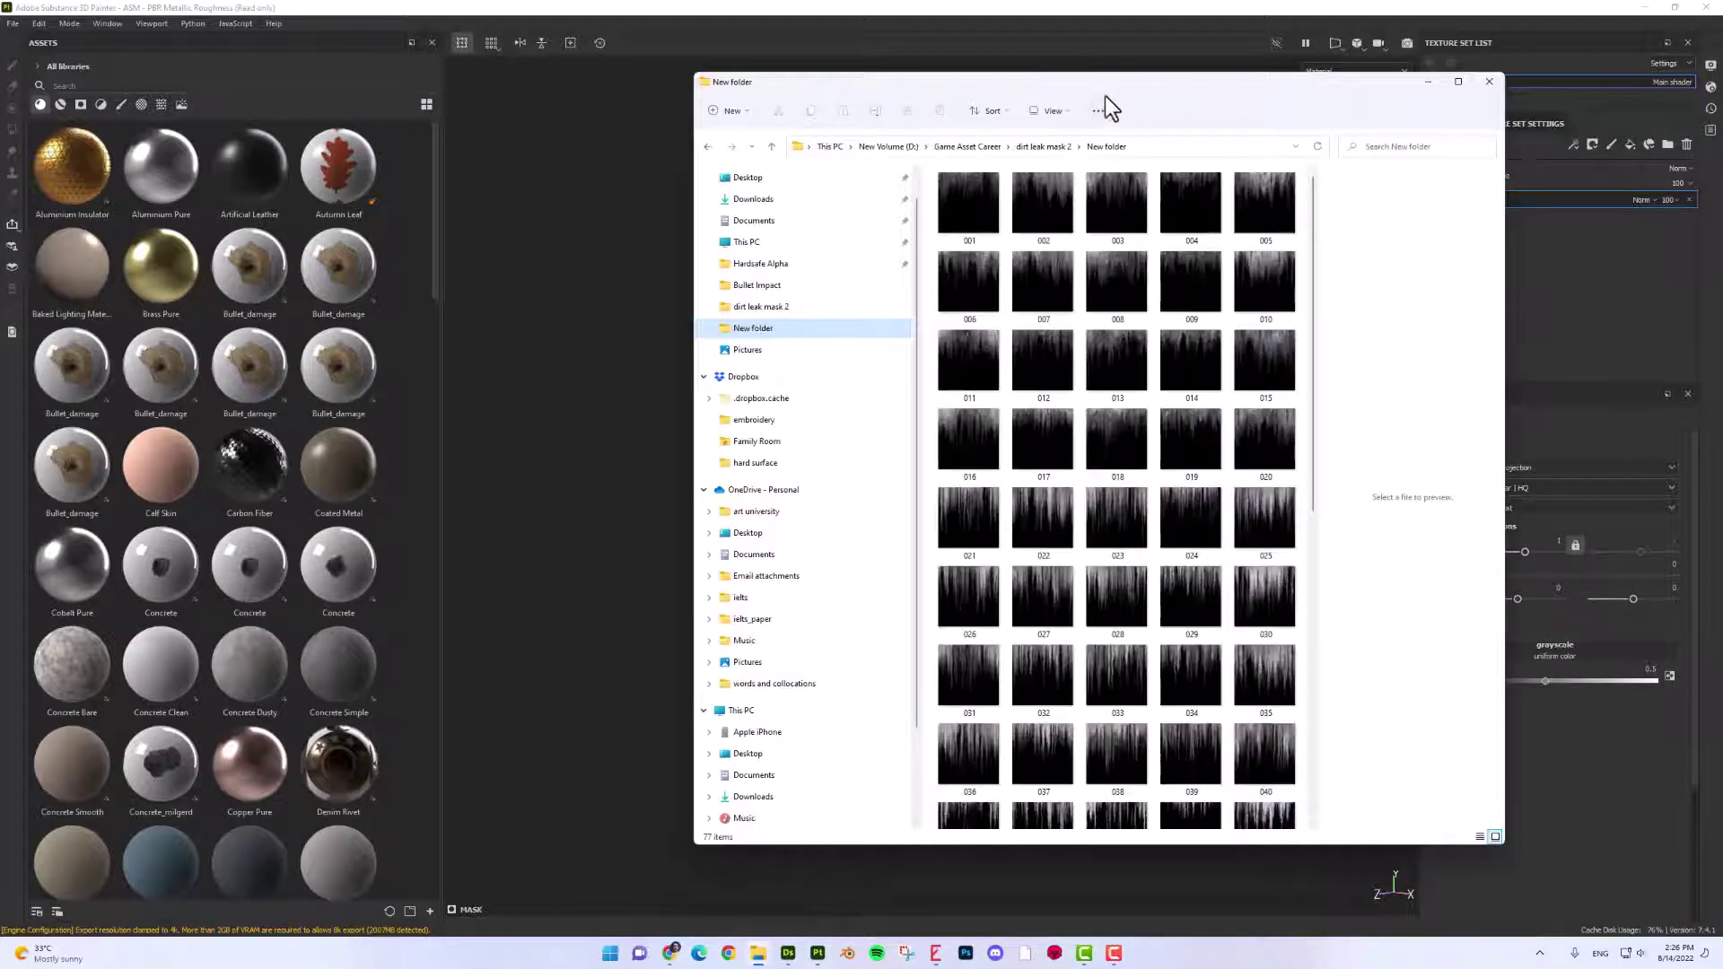
mouse_move(1313, 323)
mouse_down()
mouse_move(1308, 570)
mouse_move(1308, 308)
mouse_up()
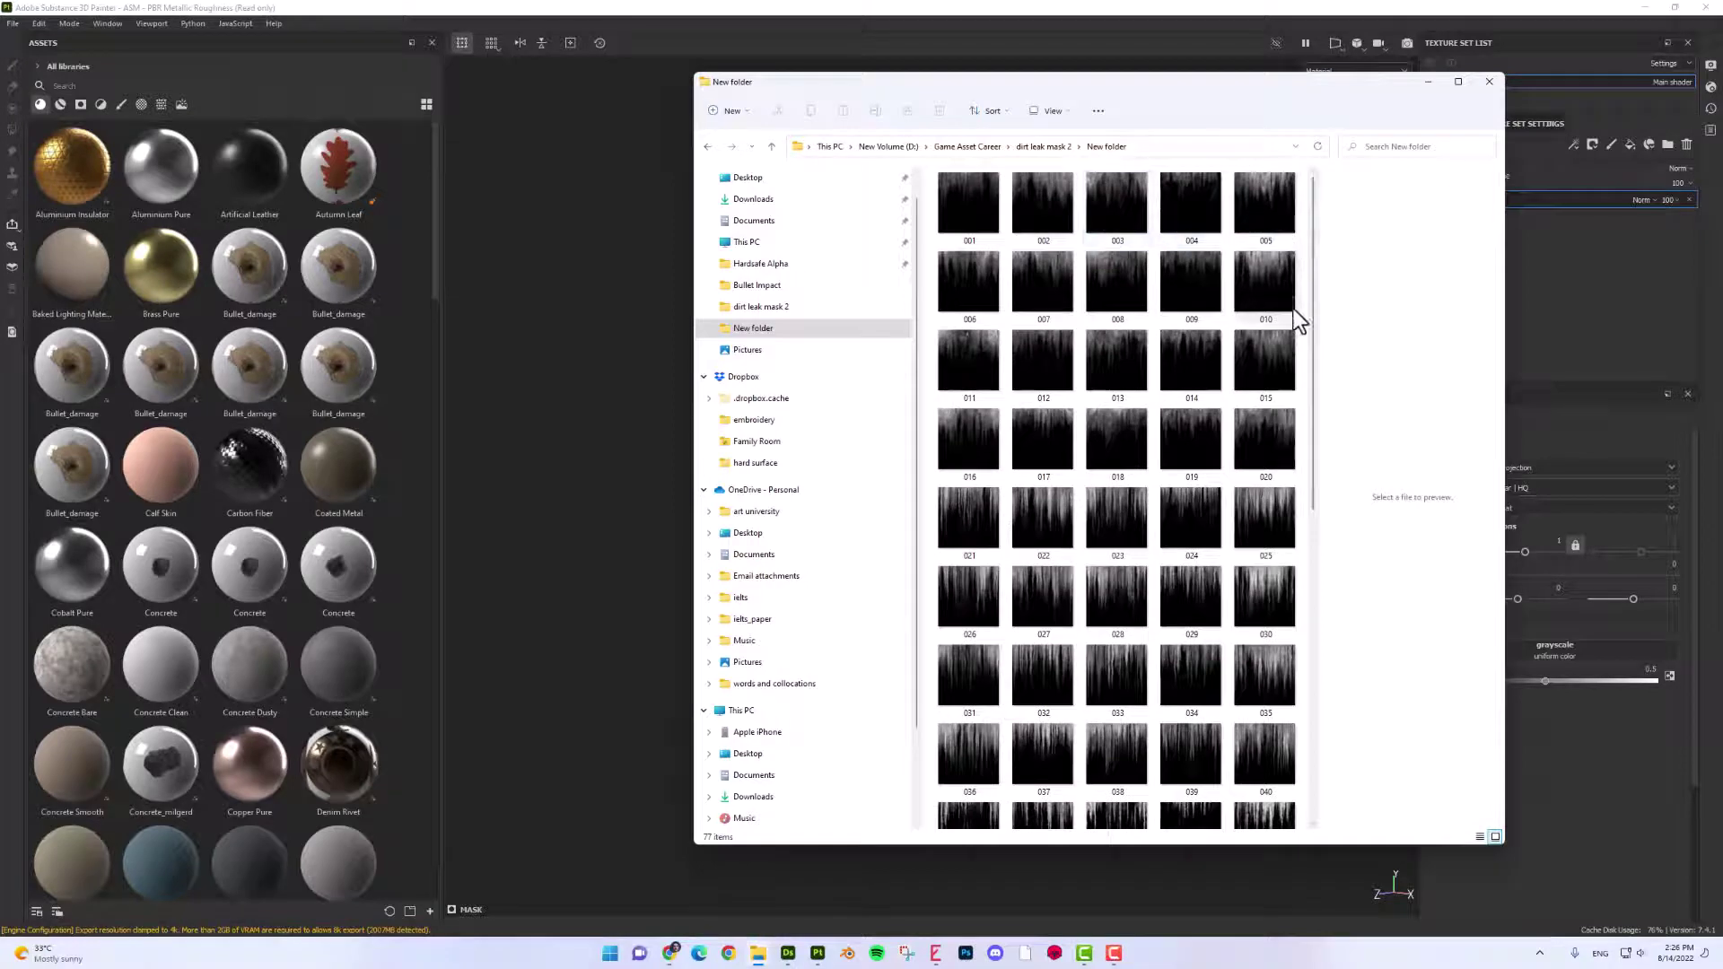
click(1049, 289)
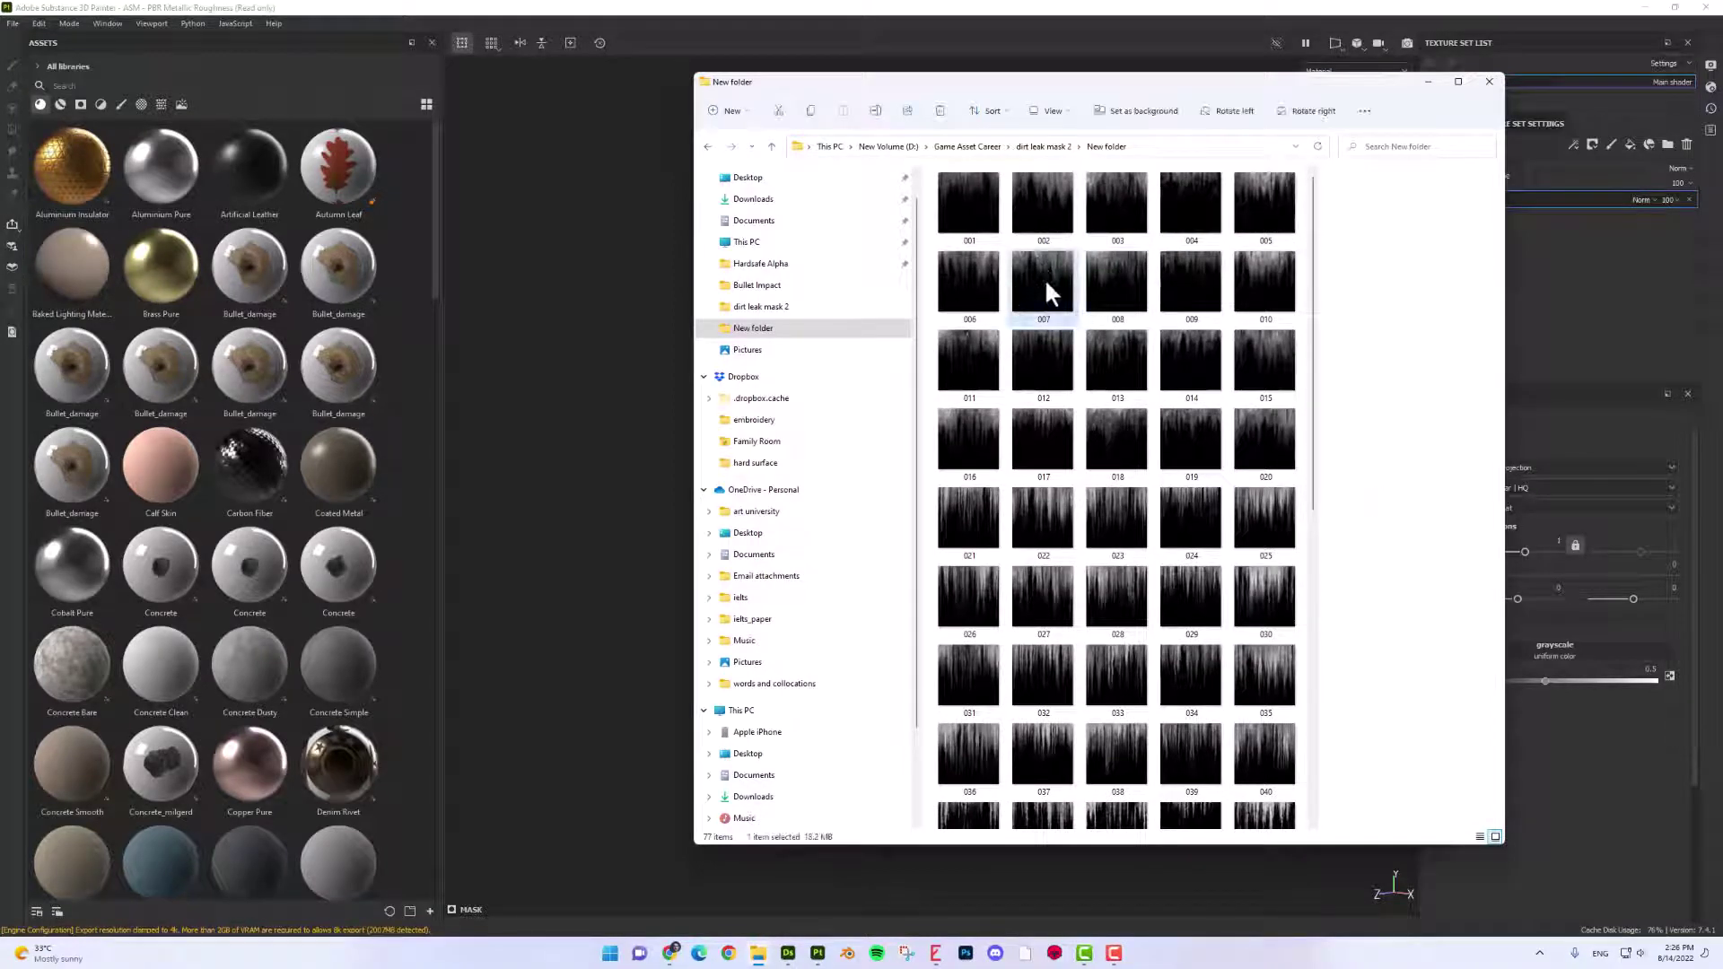
click(1050, 521)
mouse_move(1050, 520)
mouse_down()
mouse_move(422, 514)
mouse_move(291, 460)
mouse_up()
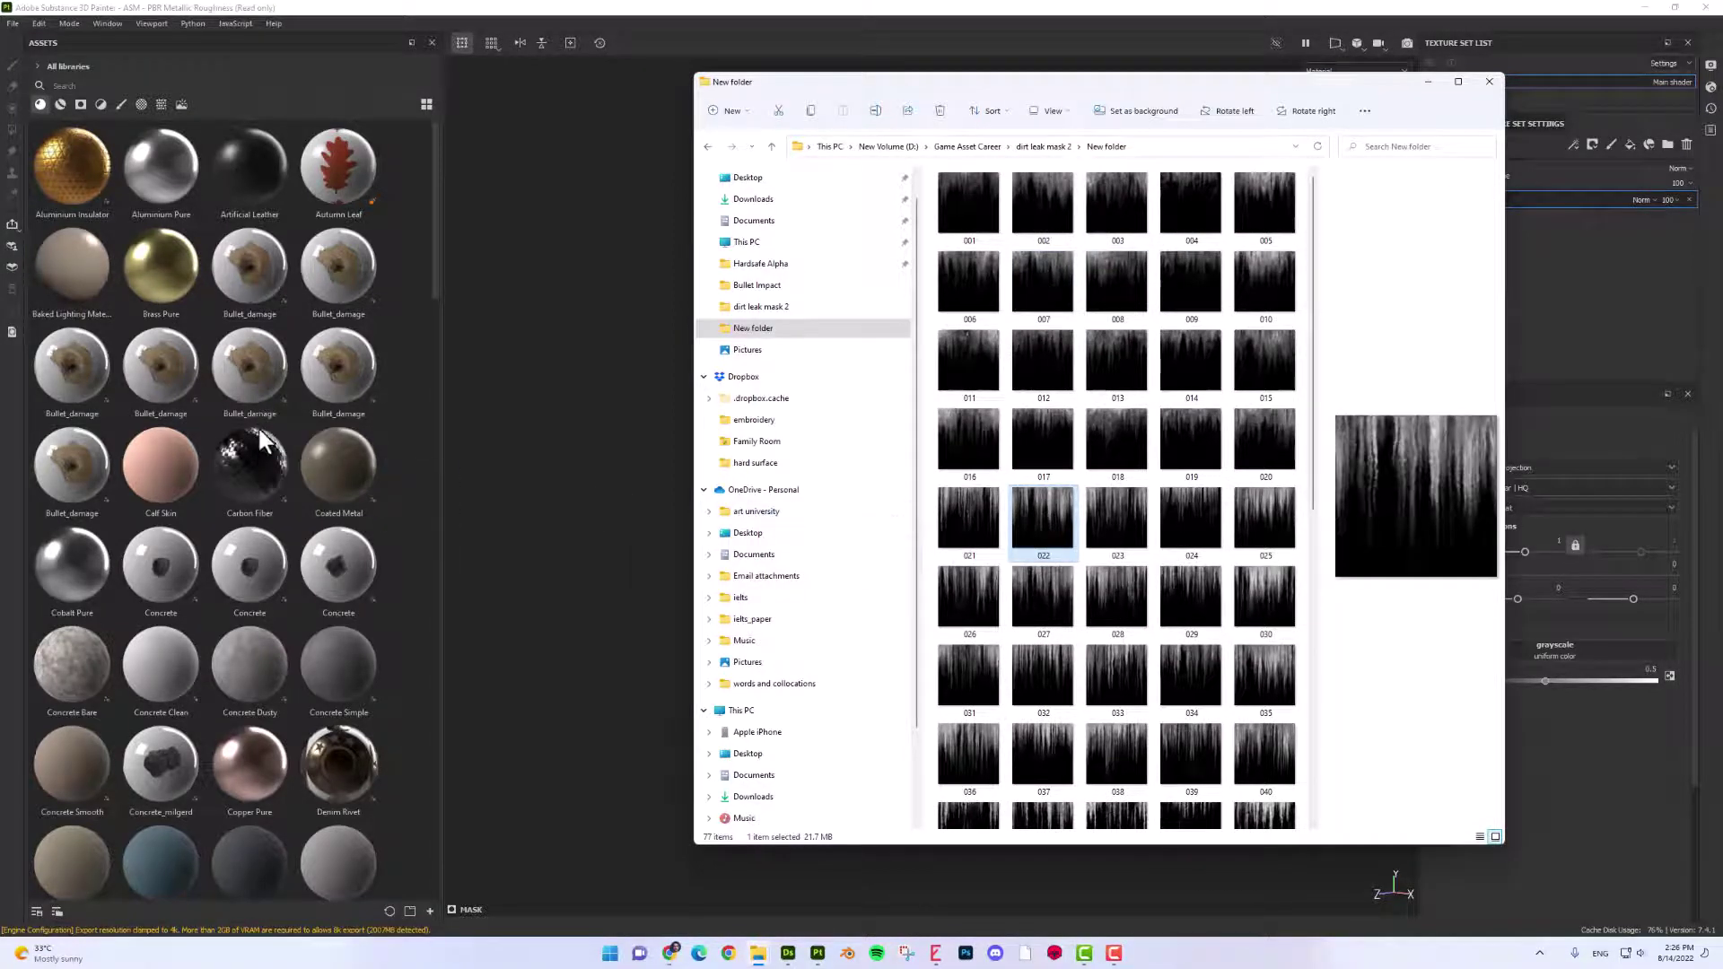
click(1427, 86)
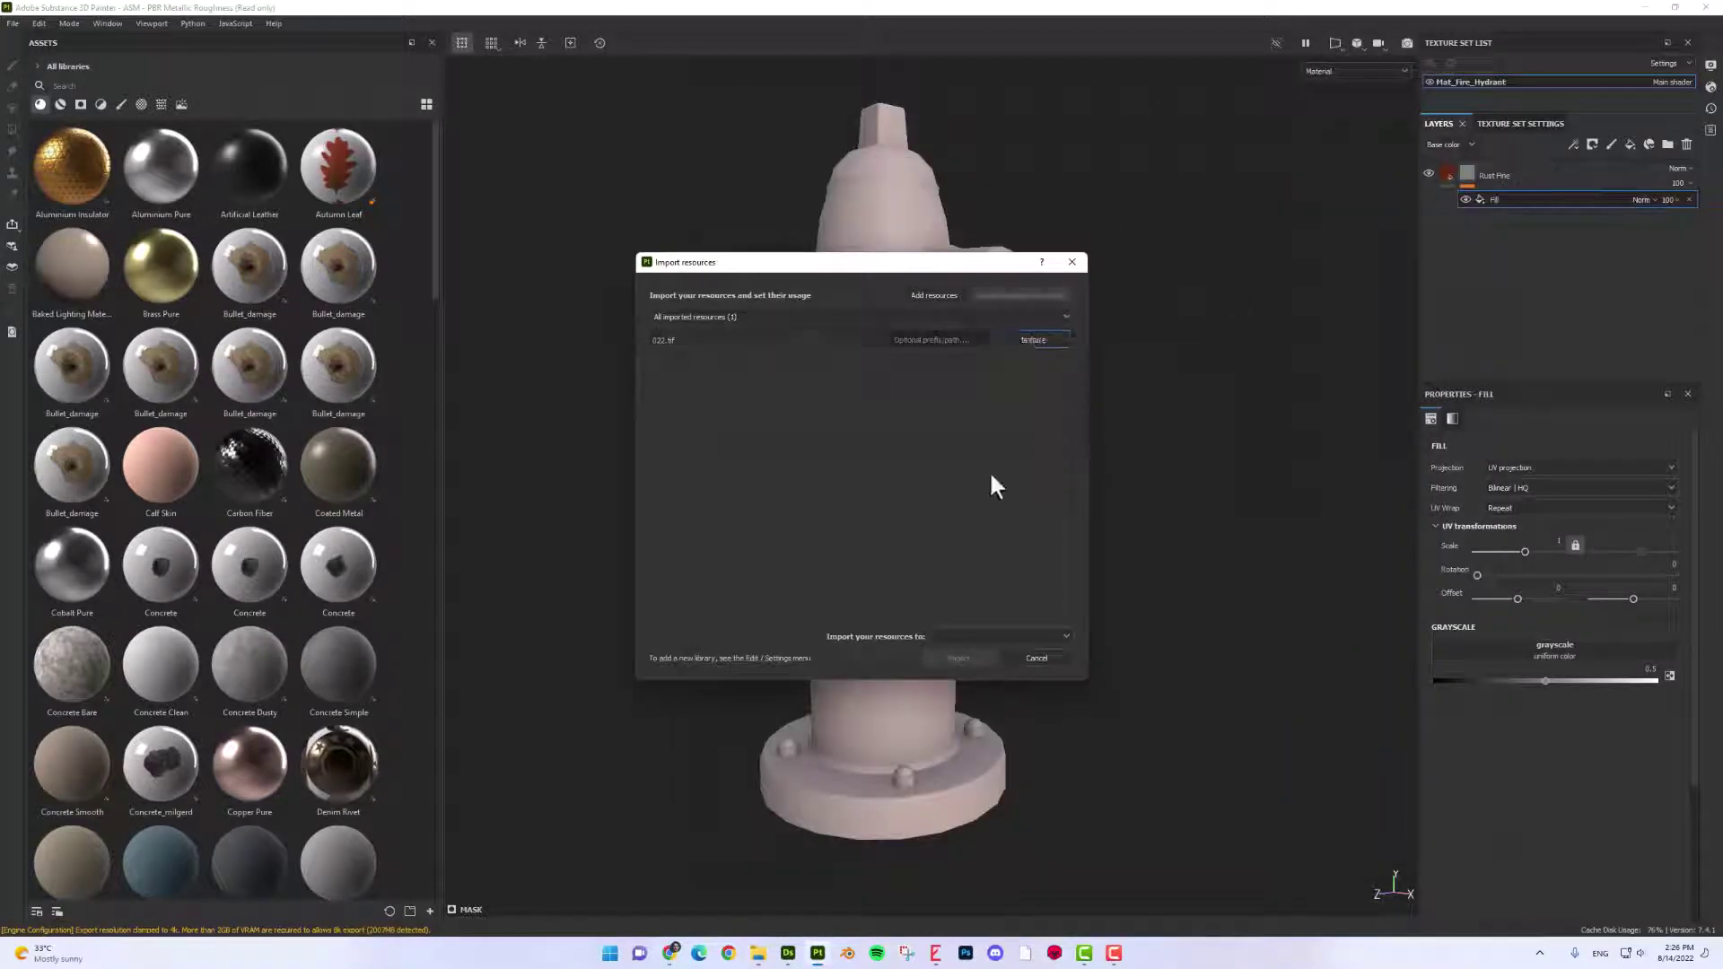
click(957, 658)
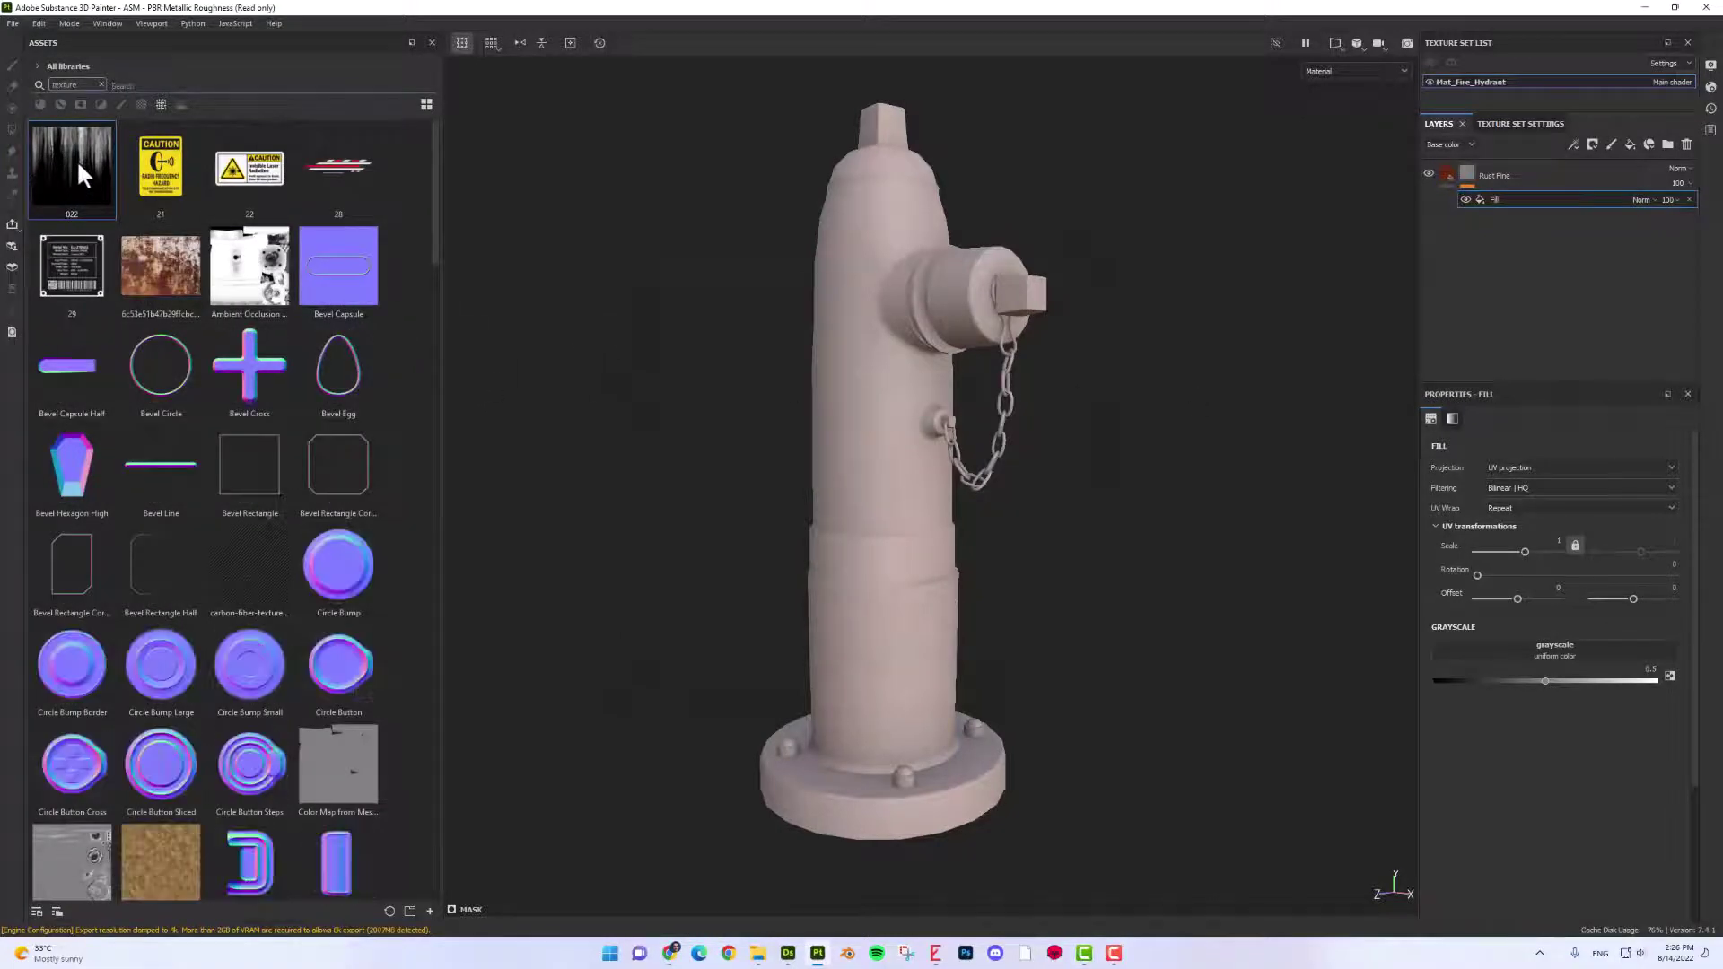
Step: Assign the imported 022 texture to the grayscale input of the Rust Fine mask's fill
drag(76, 159, 1564, 659)
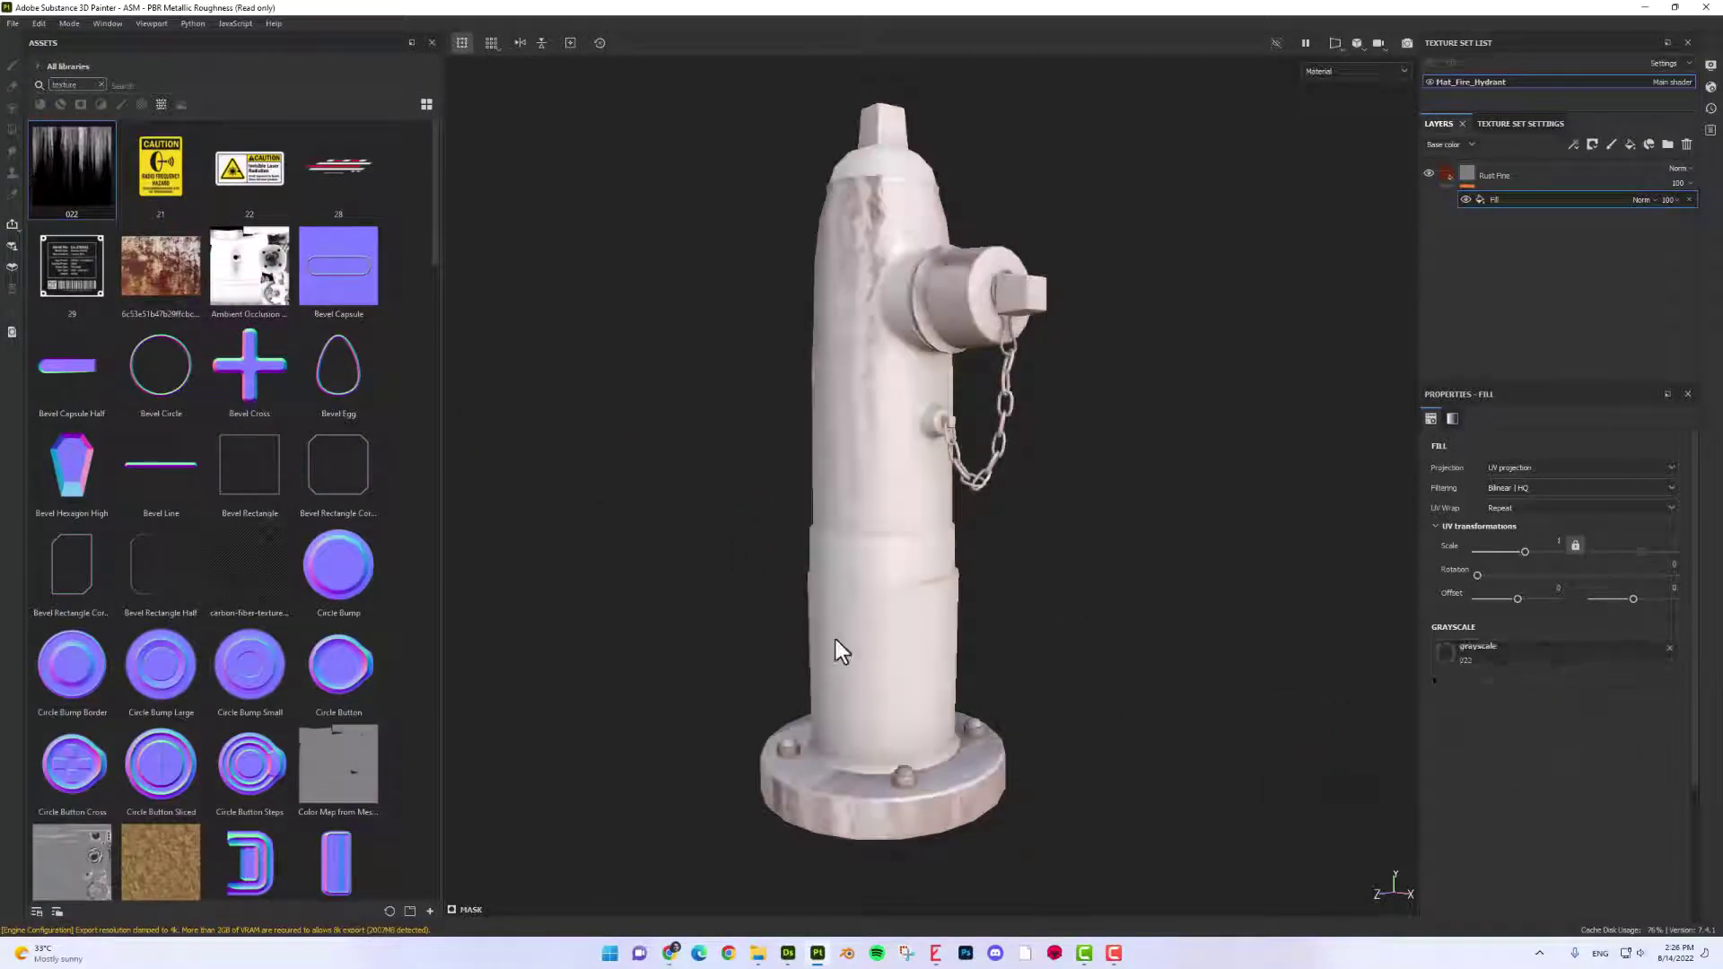
alt+drag(938, 393, 965, 519)
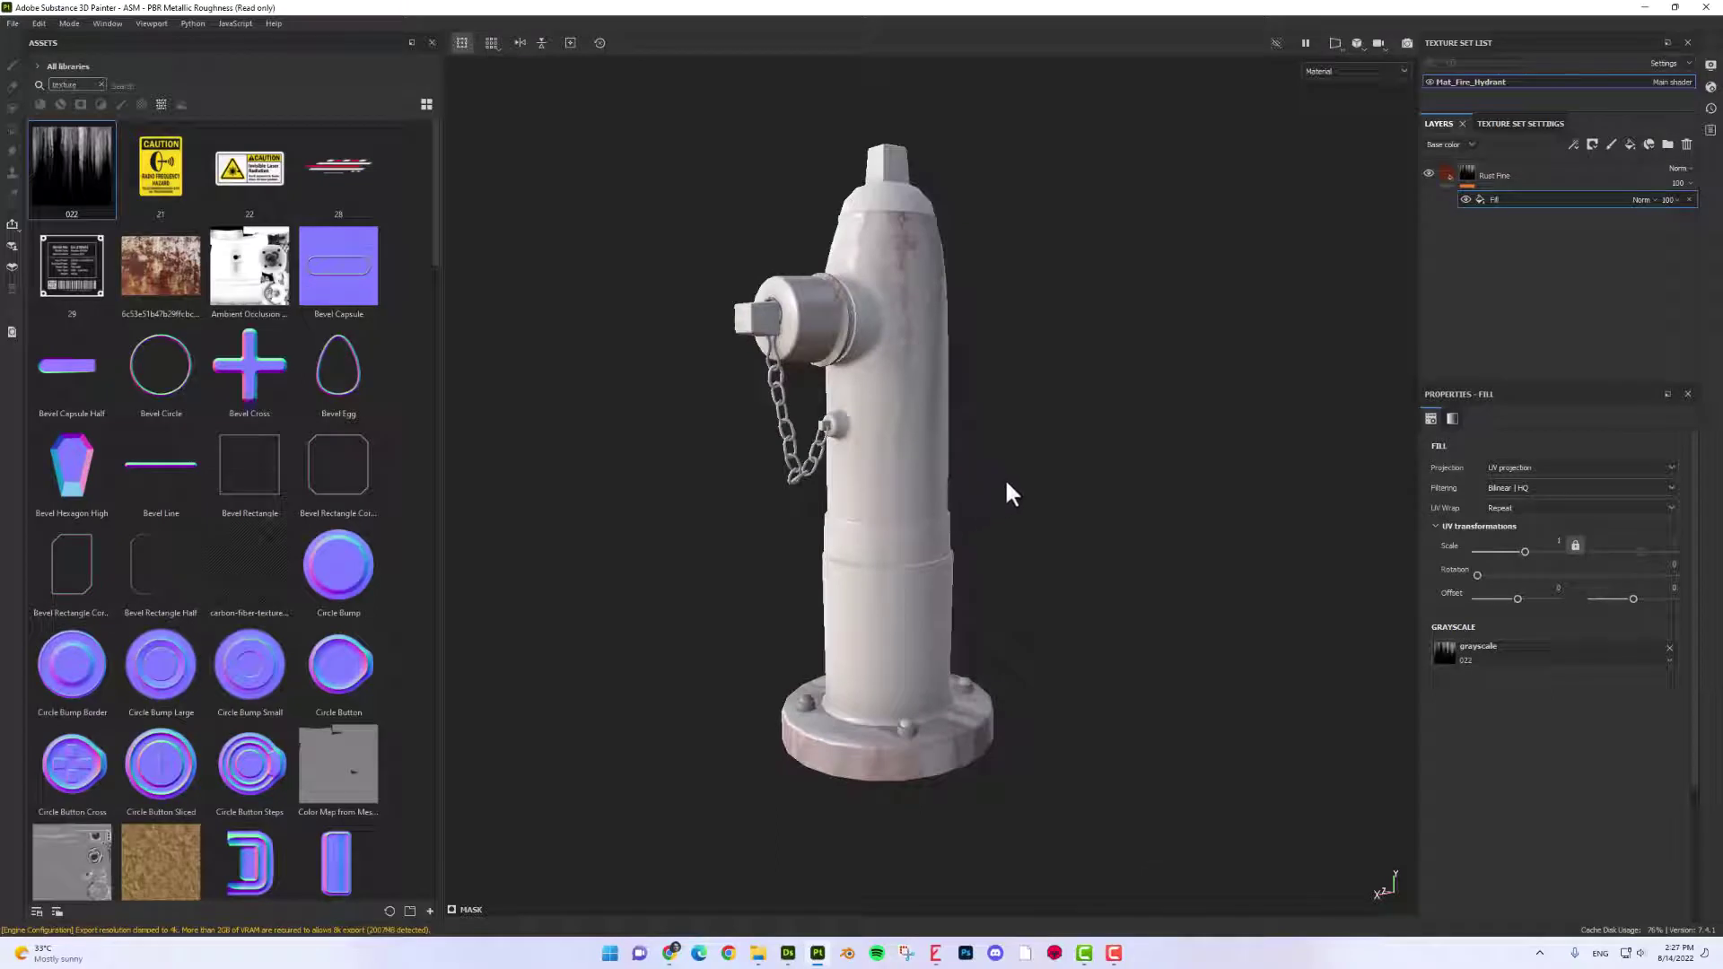
click(1479, 649)
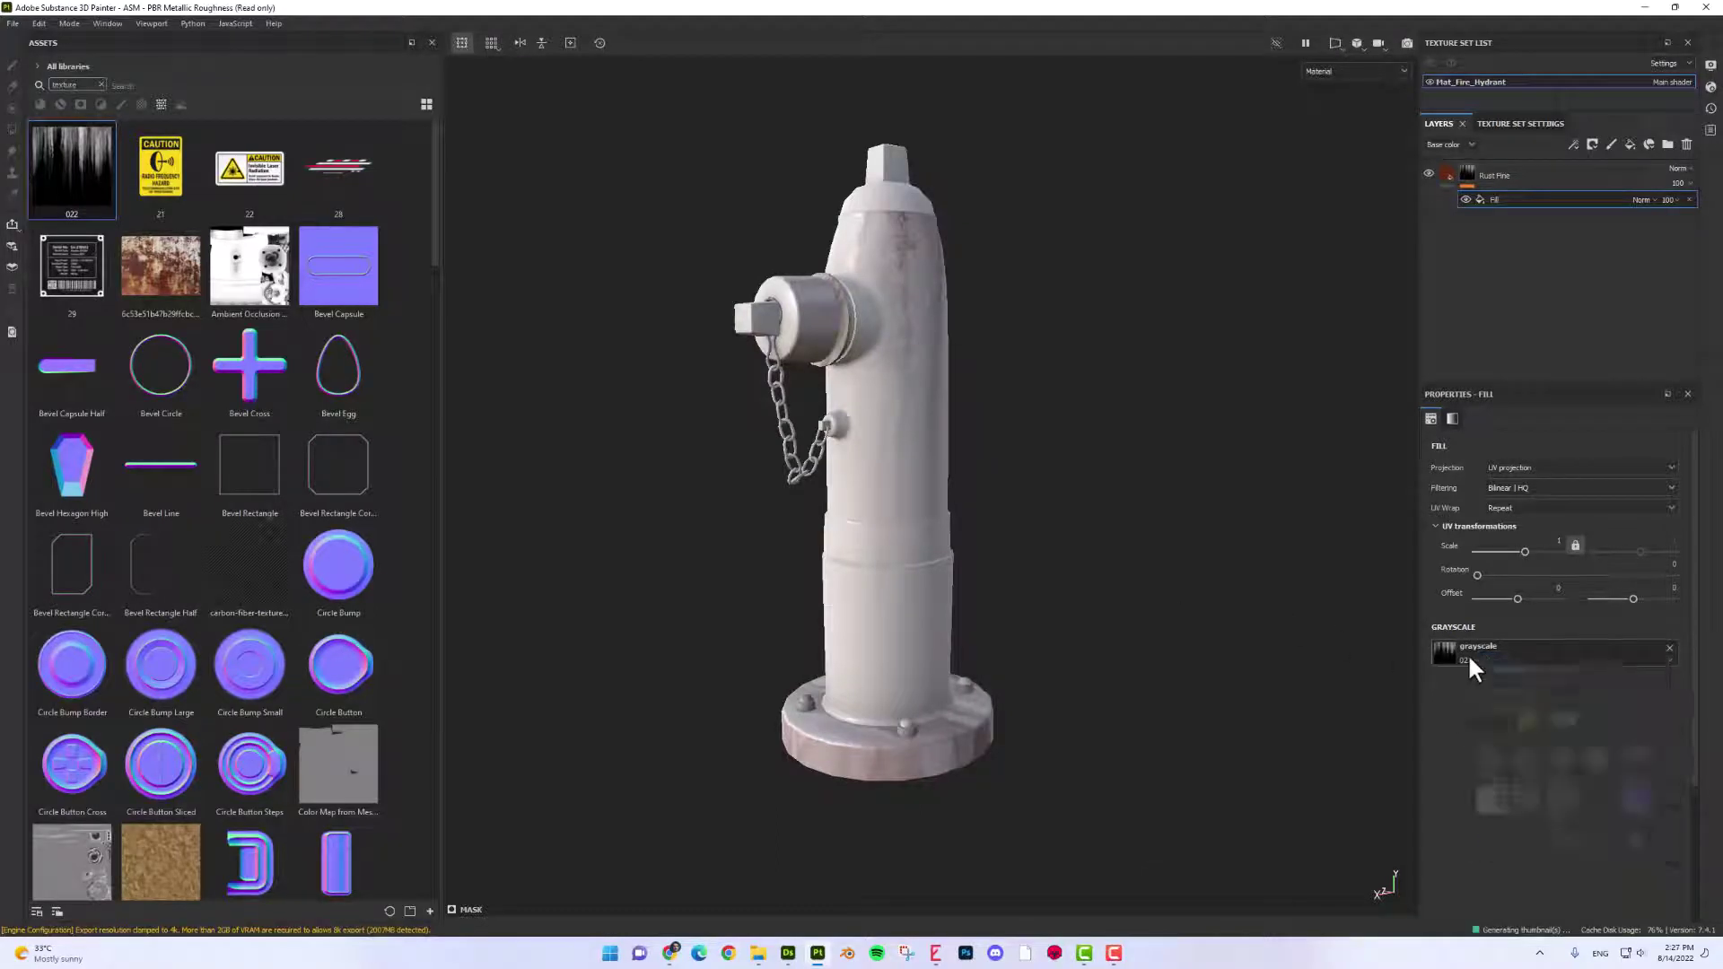
Step: Set the mask fill's projection to Cylindrical projection
click(1494, 467)
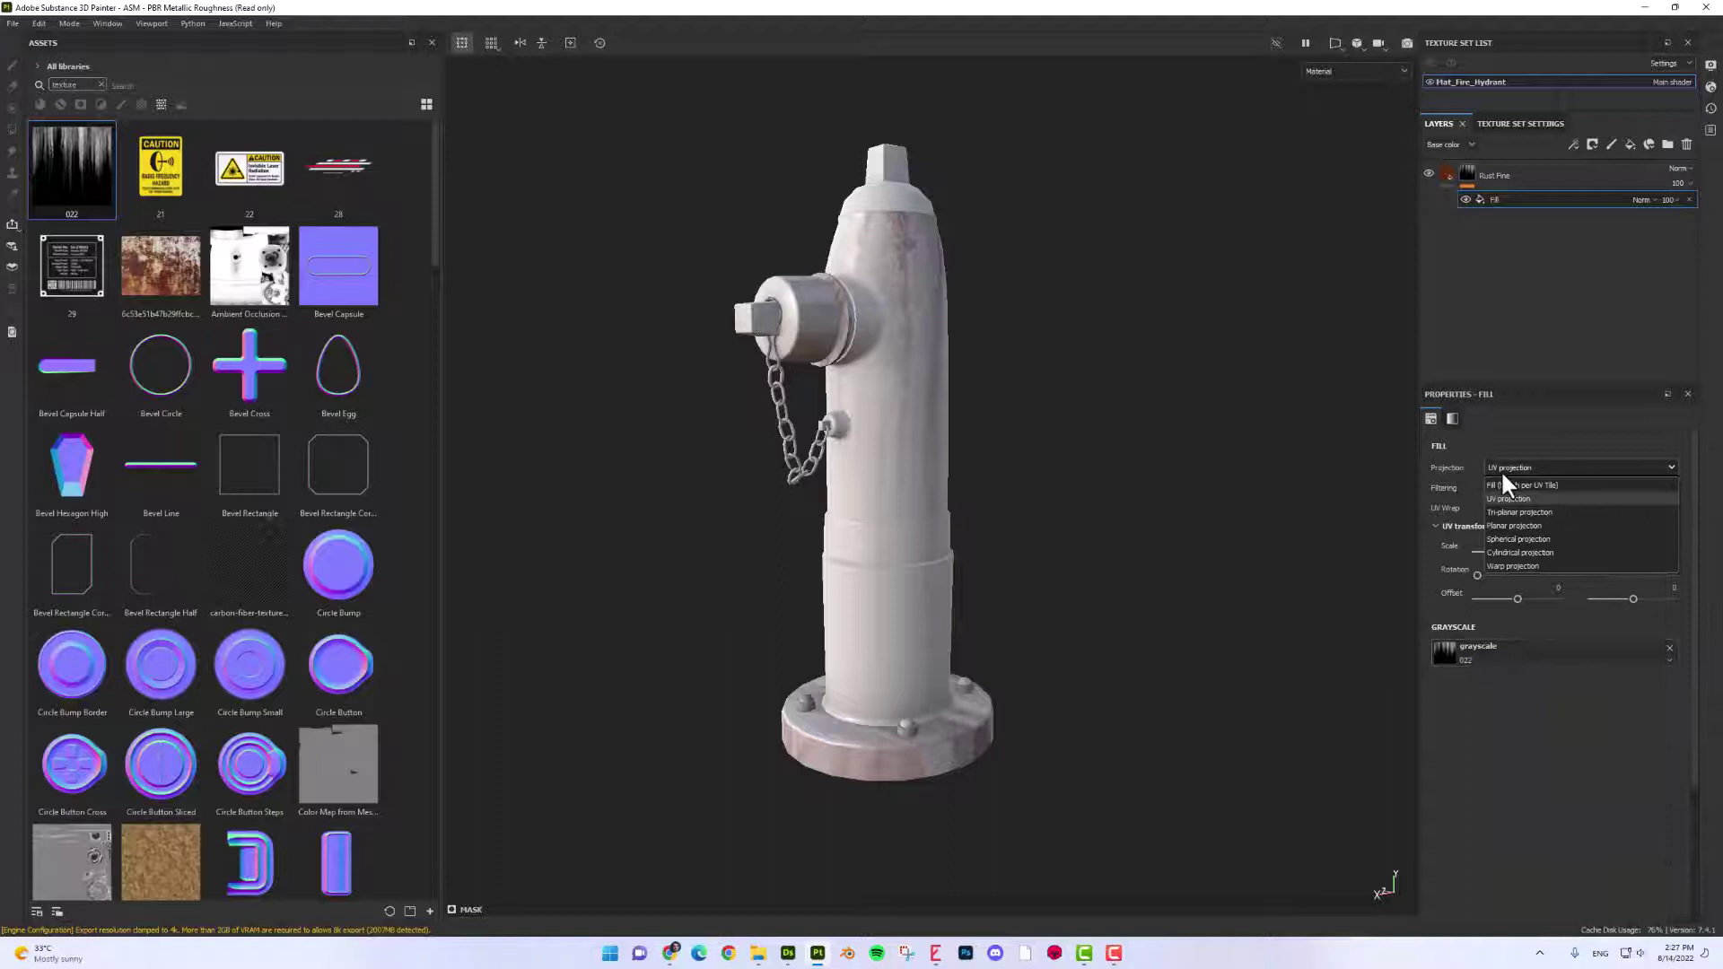
click(1520, 553)
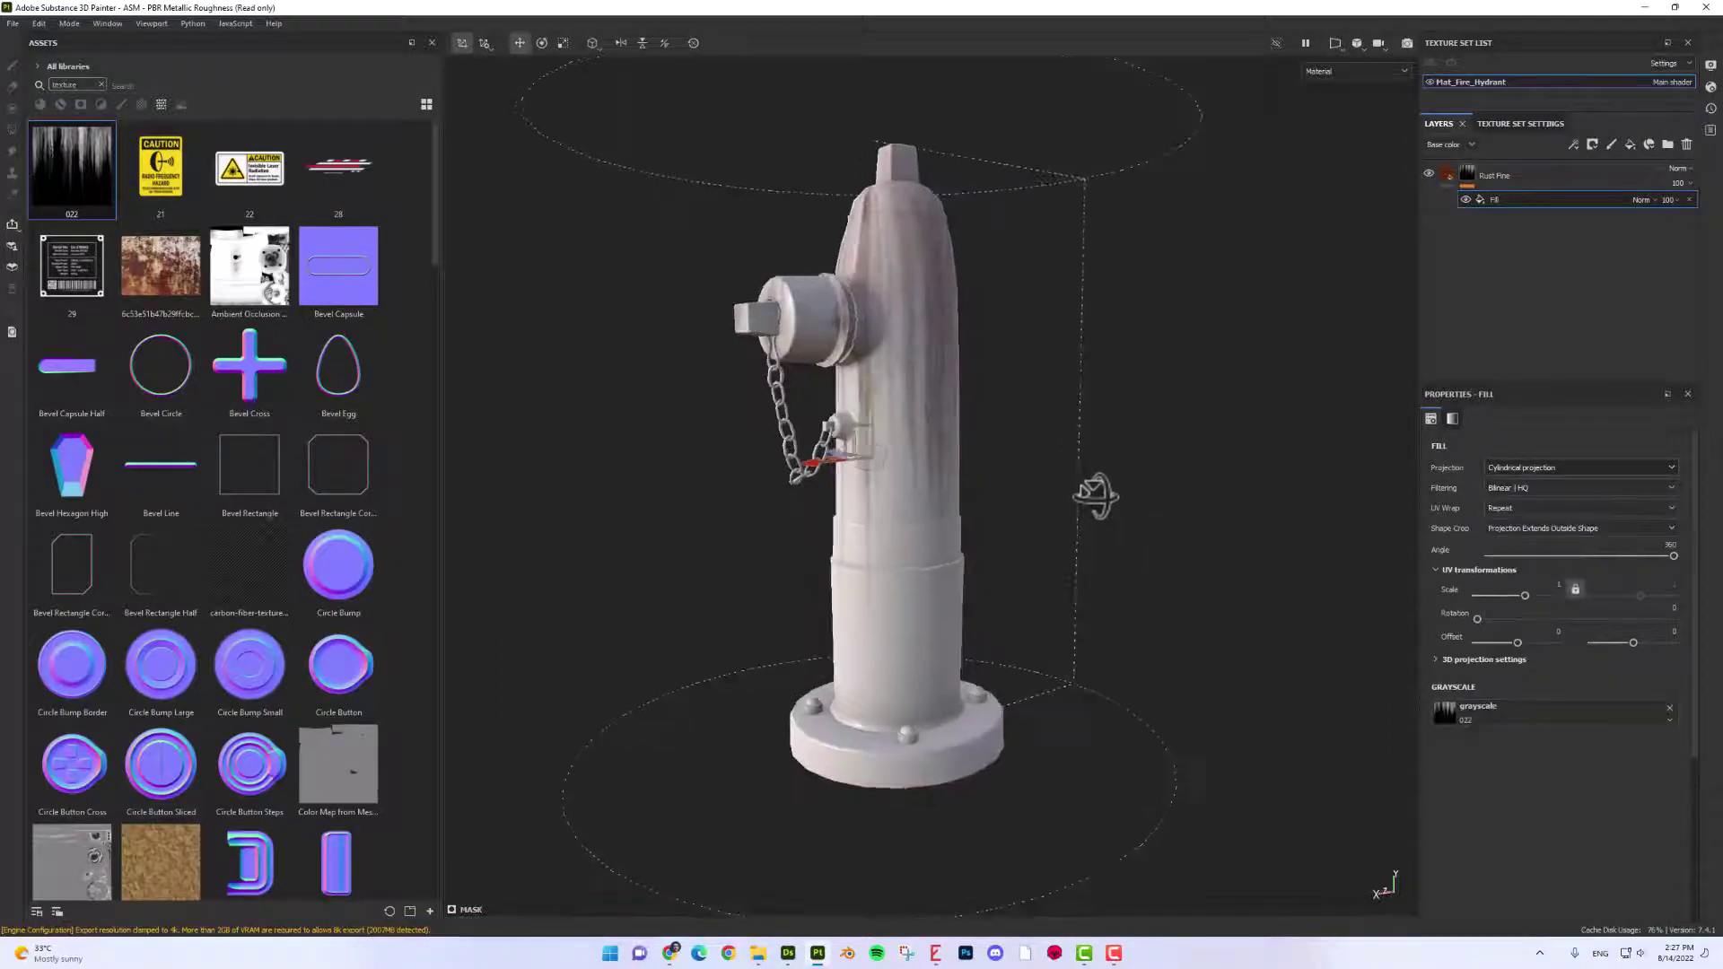
alt+drag(1095, 496, 970, 386)
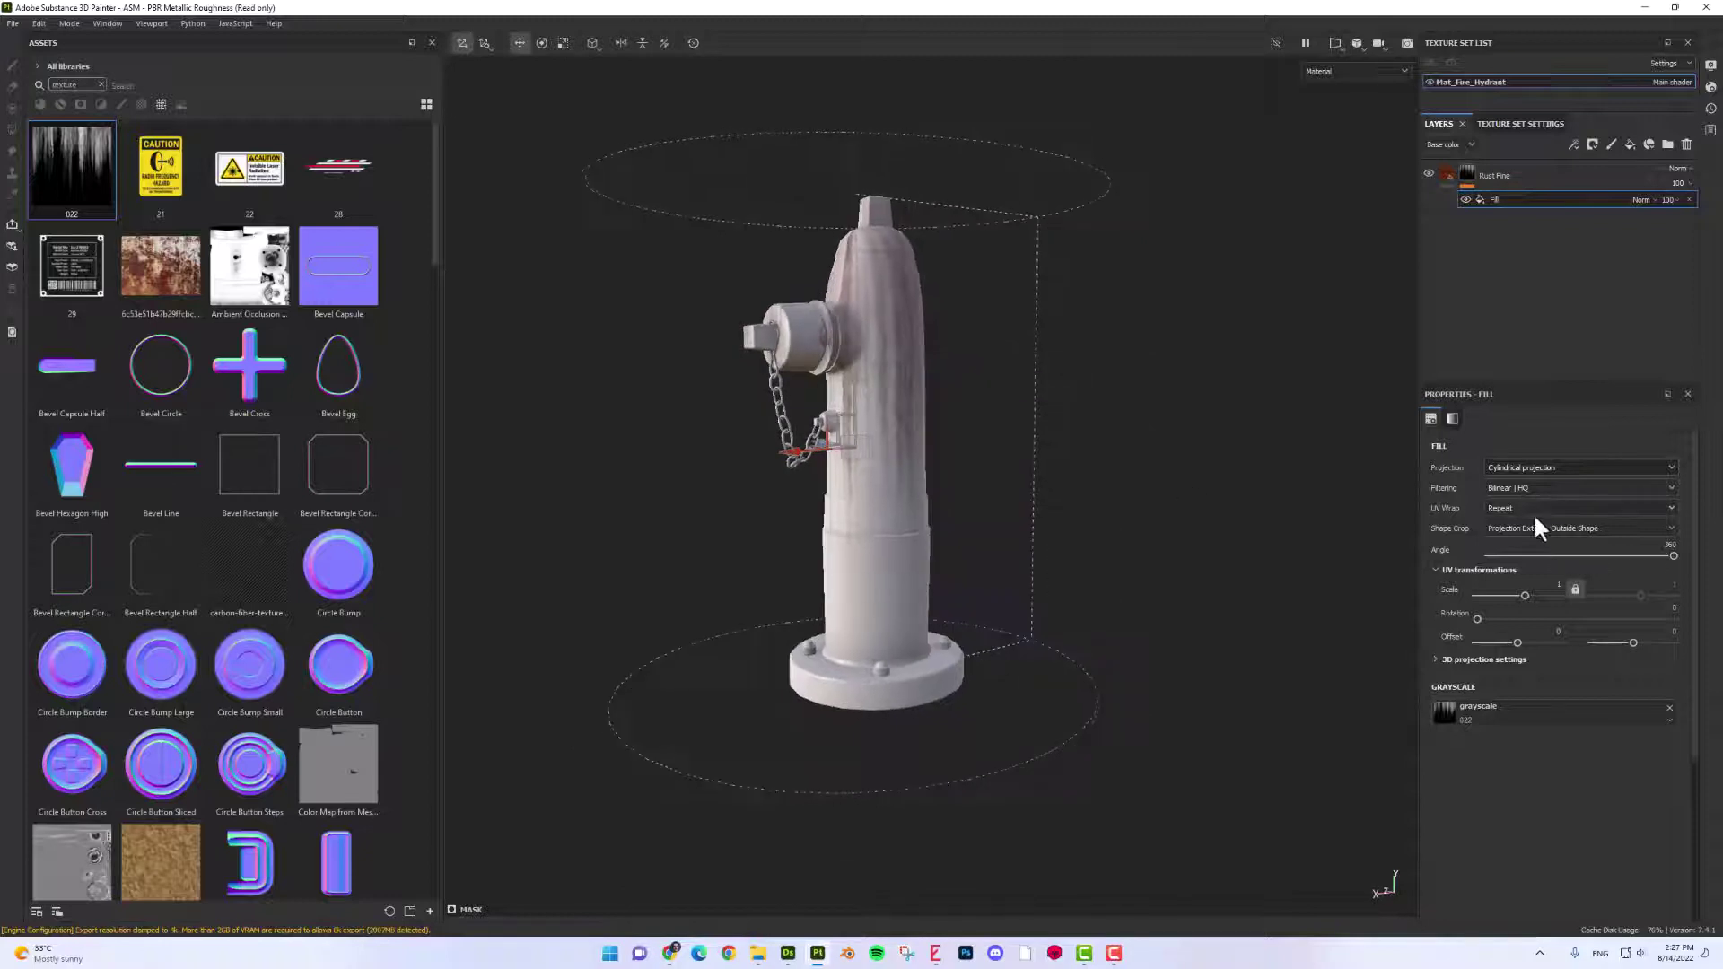
Step: Set the mask fill's UV wrap to Repeat horizontally and move the projection cylinder down to just below the hydrant's cap
click(1495, 508)
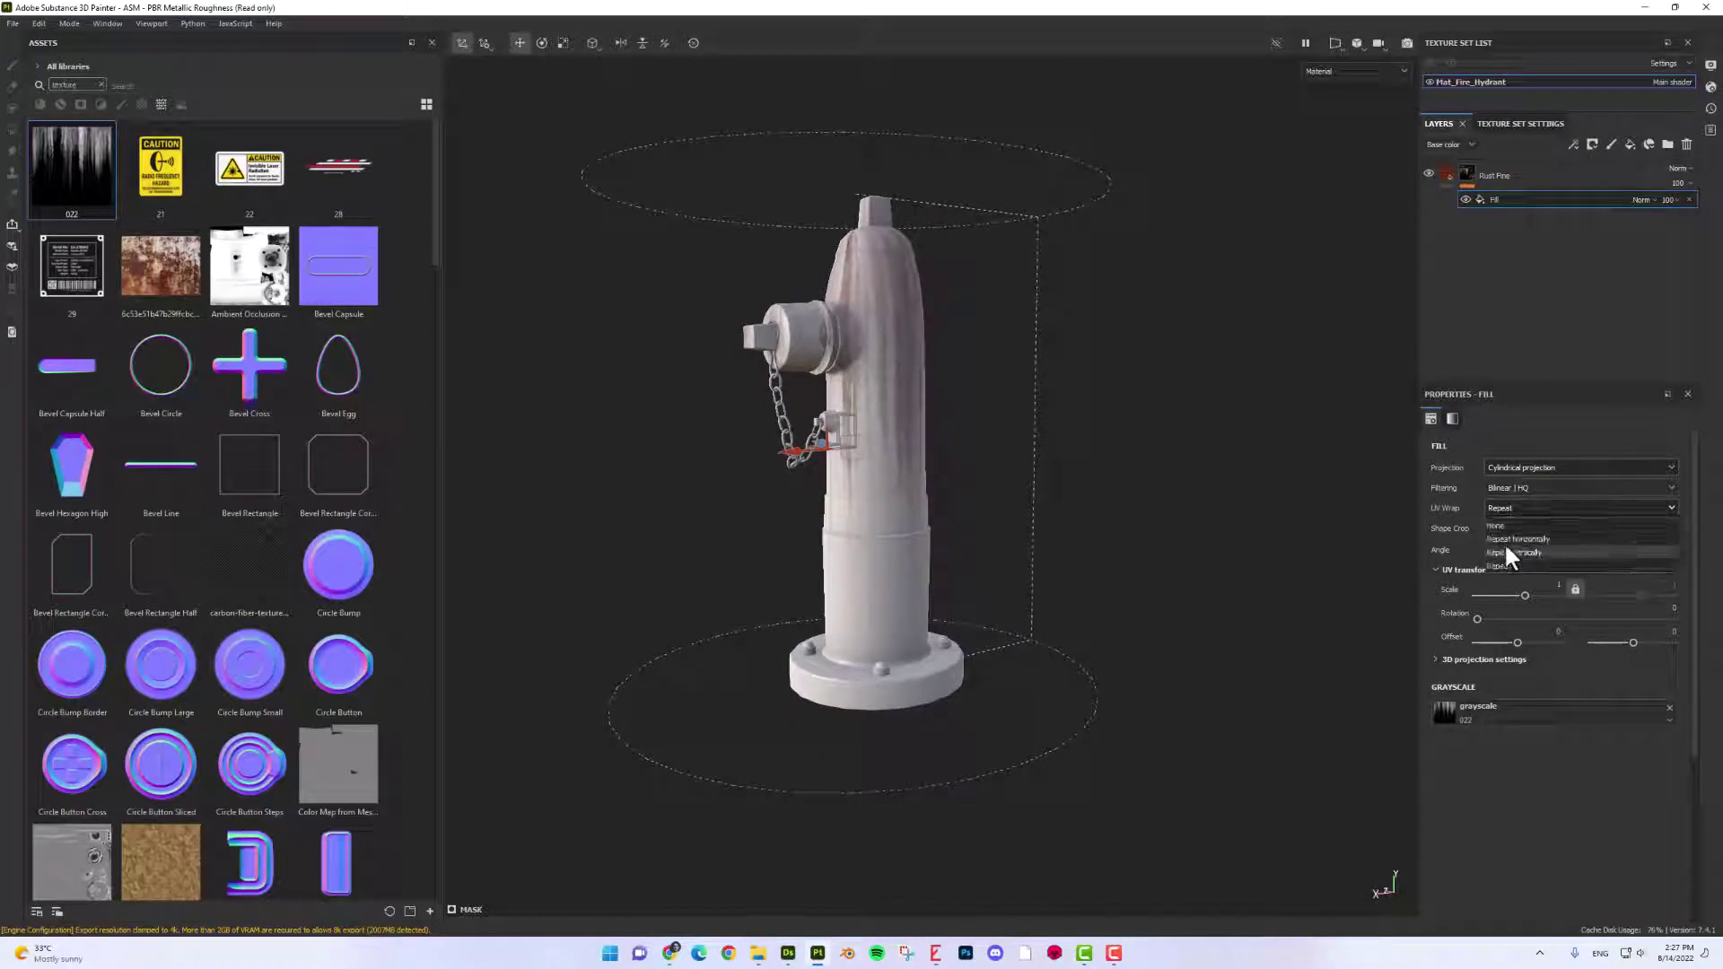
click(1517, 537)
alt+drag(1141, 375, 871, 455)
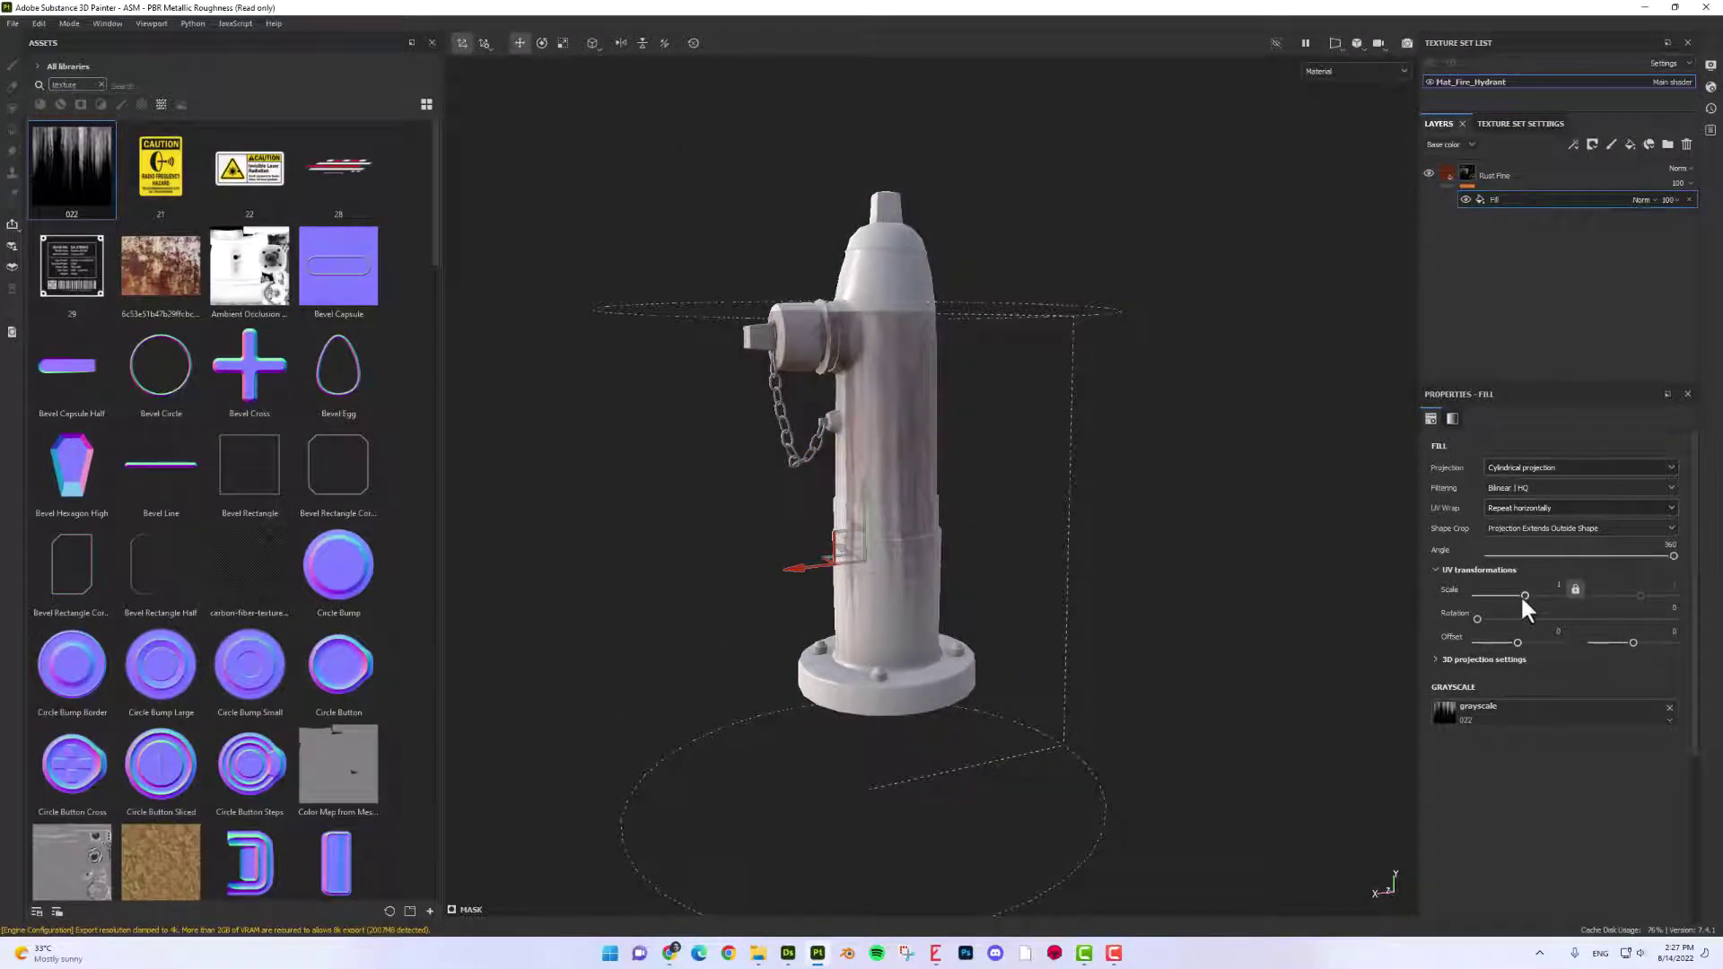
Step: Set the UV scale of the Rust Fine mask's fill to 2.91
drag(1523, 599, 1527, 602)
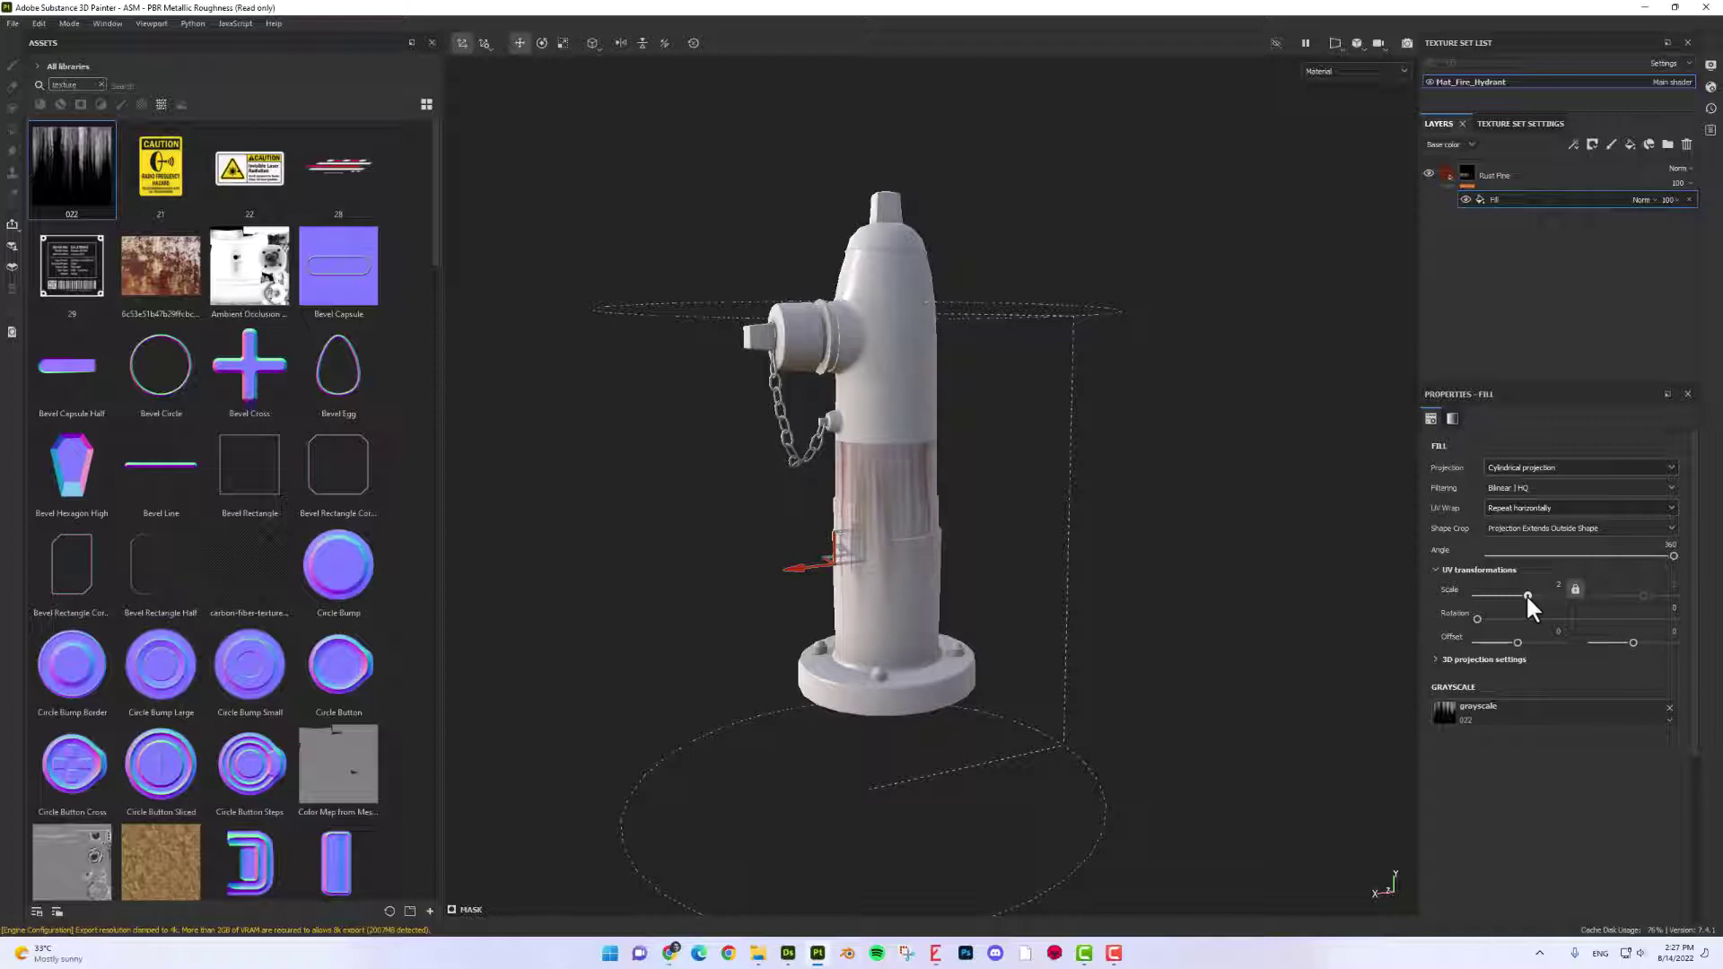
drag(1526, 594, 1528, 595)
alt+drag(1395, 597, 798, 579)
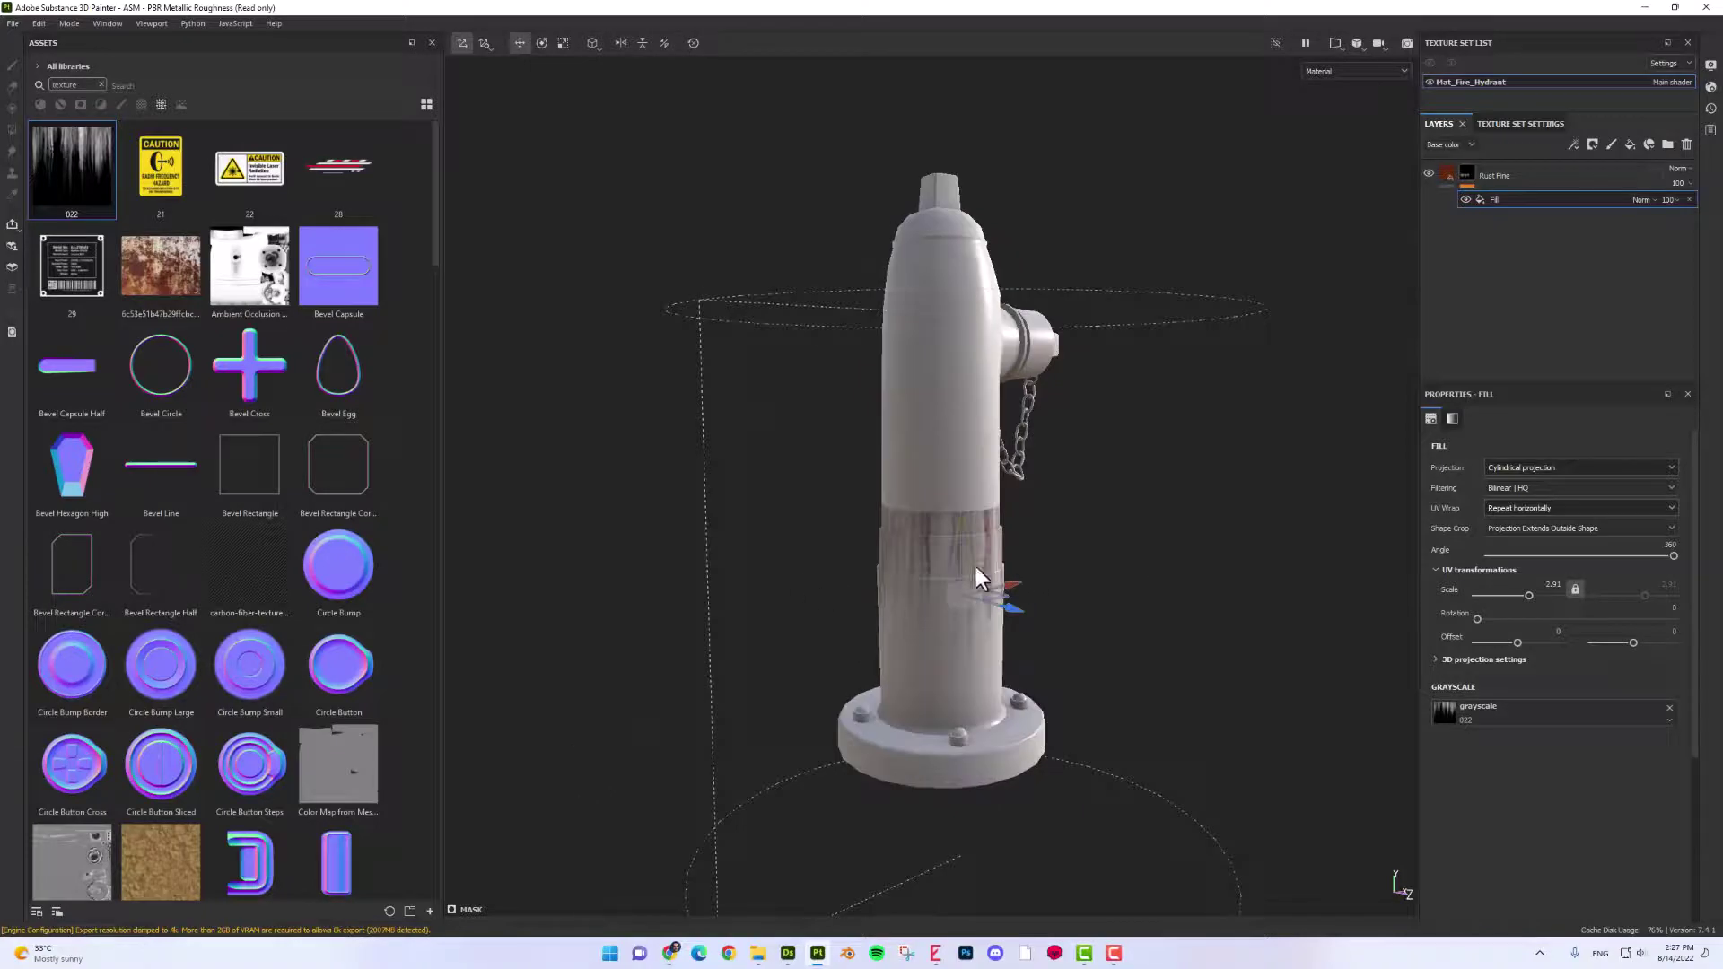
alt+drag(978, 577, 1080, 558)
alt+drag(857, 529, 900, 514)
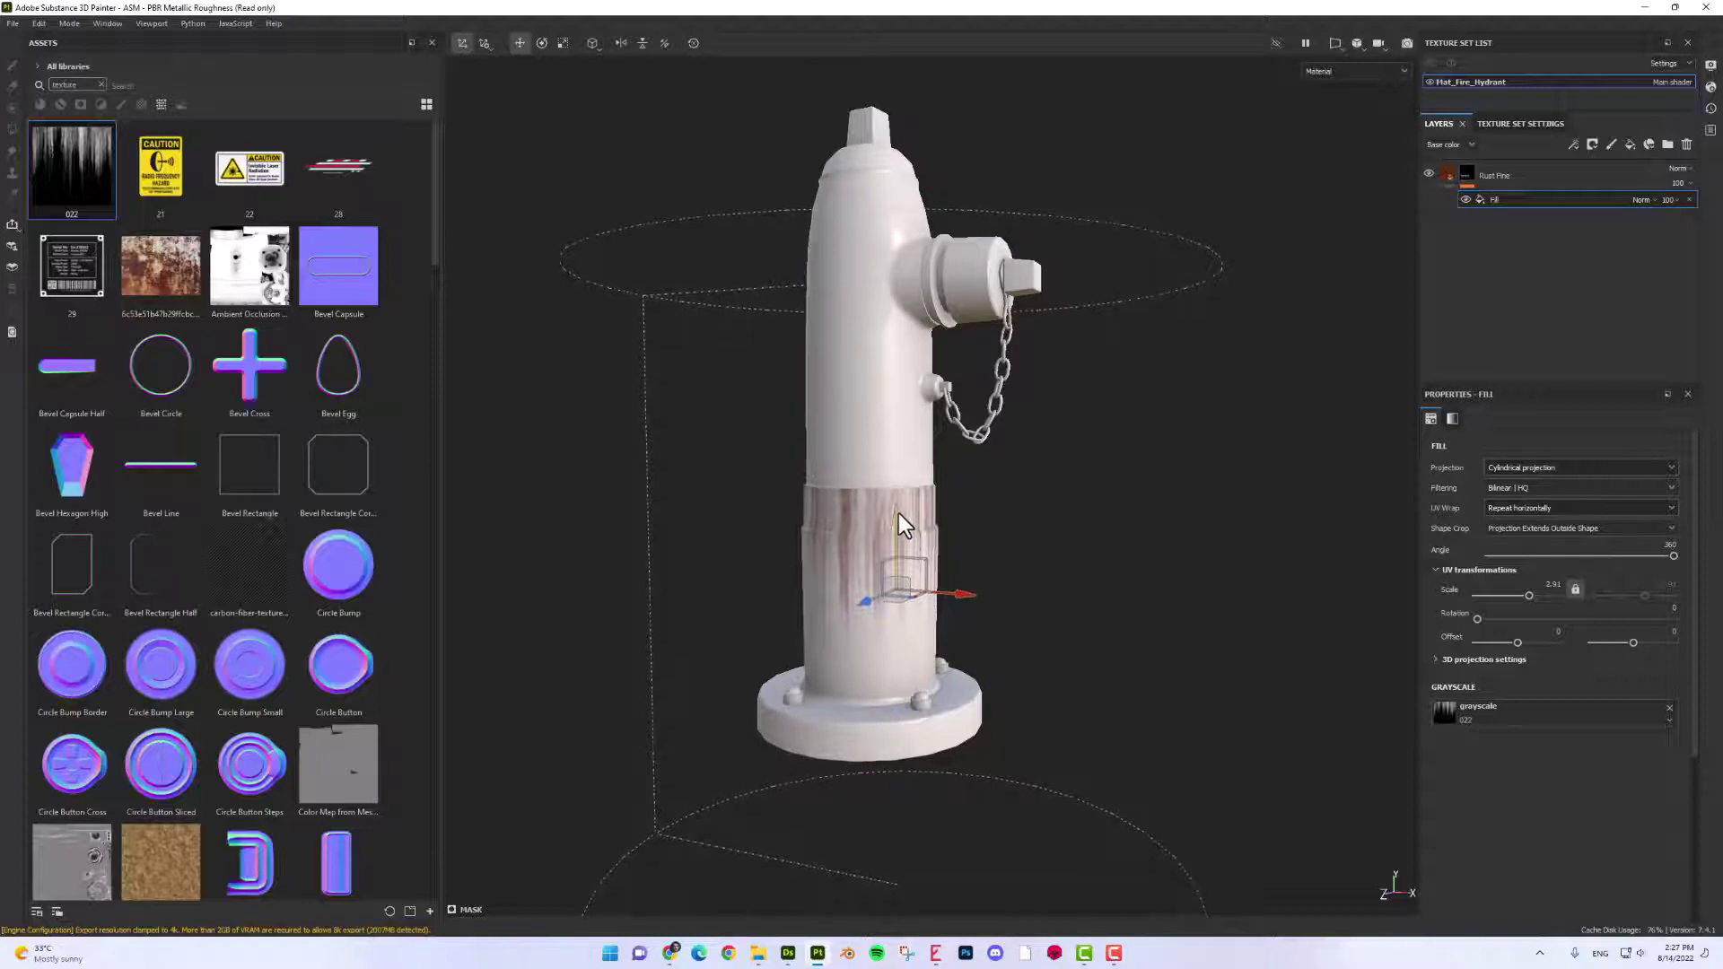
drag(893, 513, 897, 513)
alt+drag(1042, 539, 1242, 511)
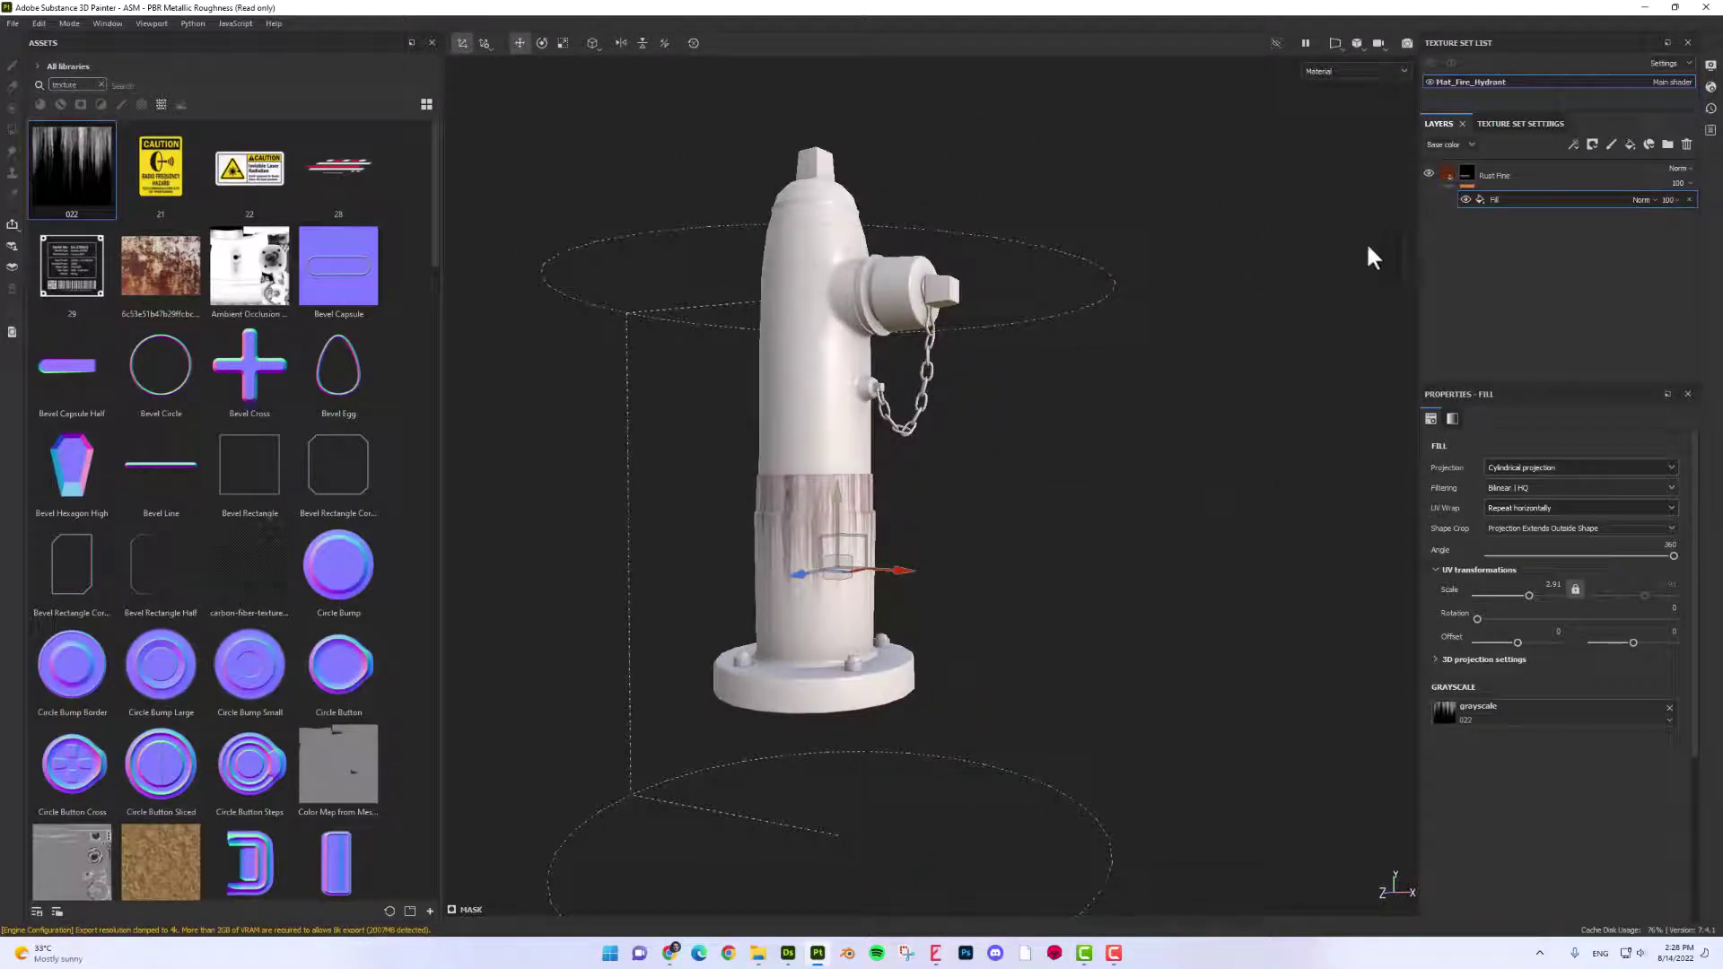
click(1470, 176)
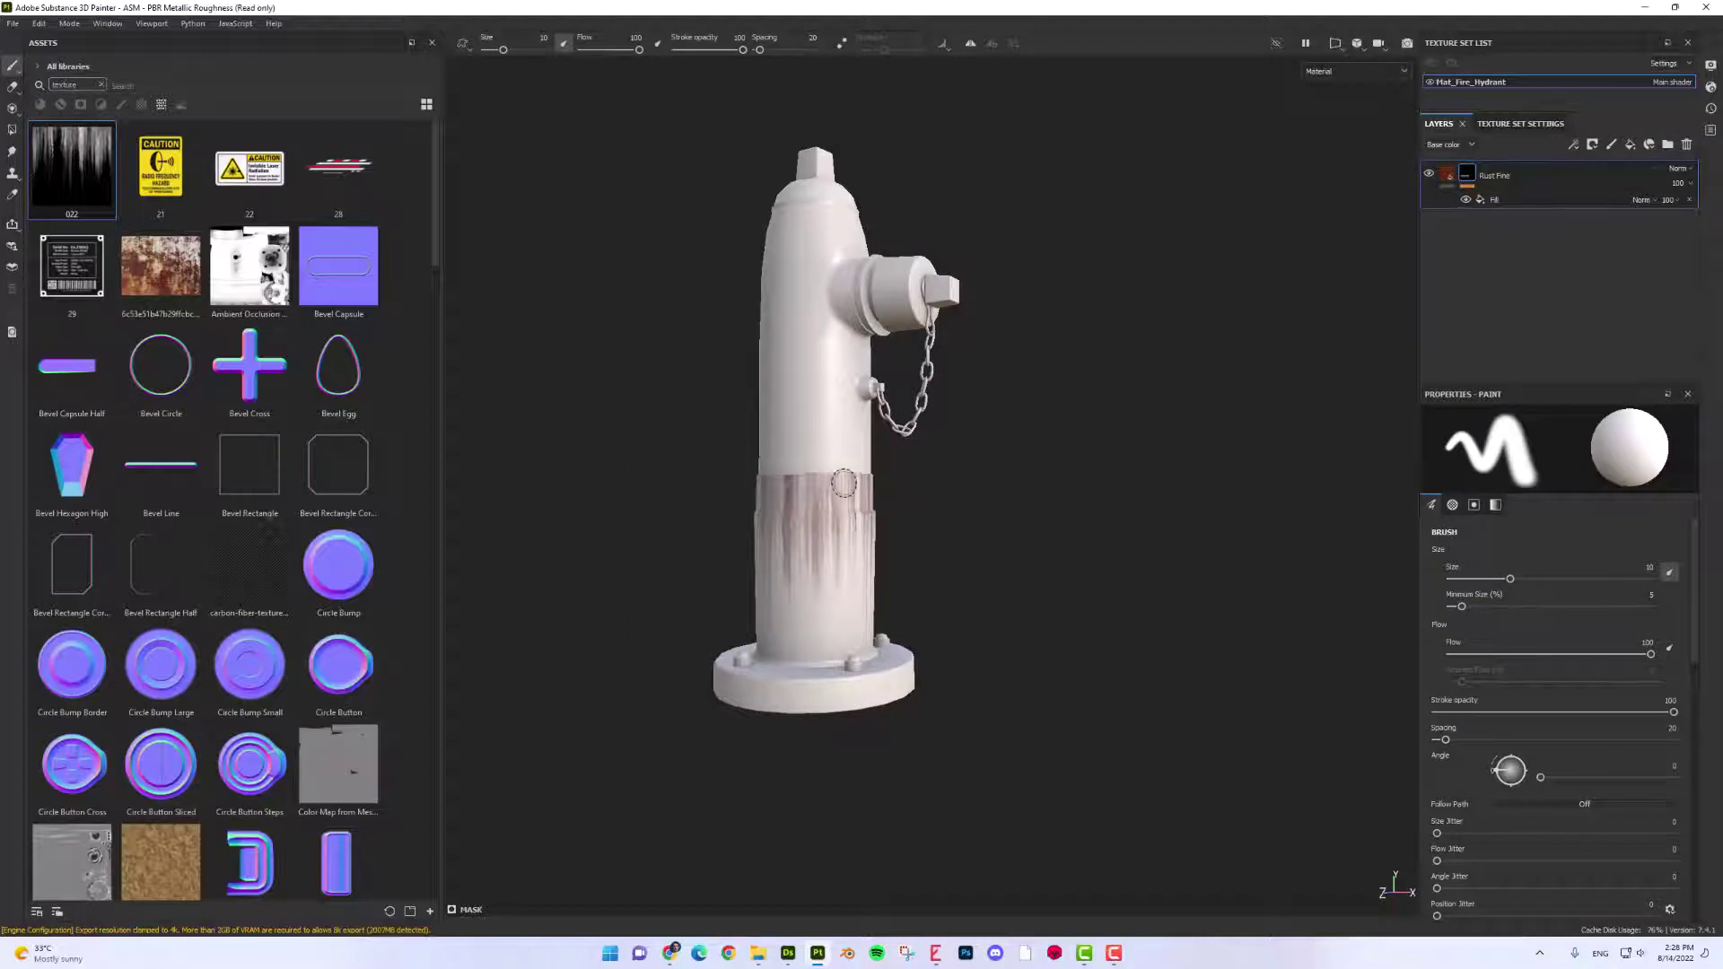
right_click(1506, 176)
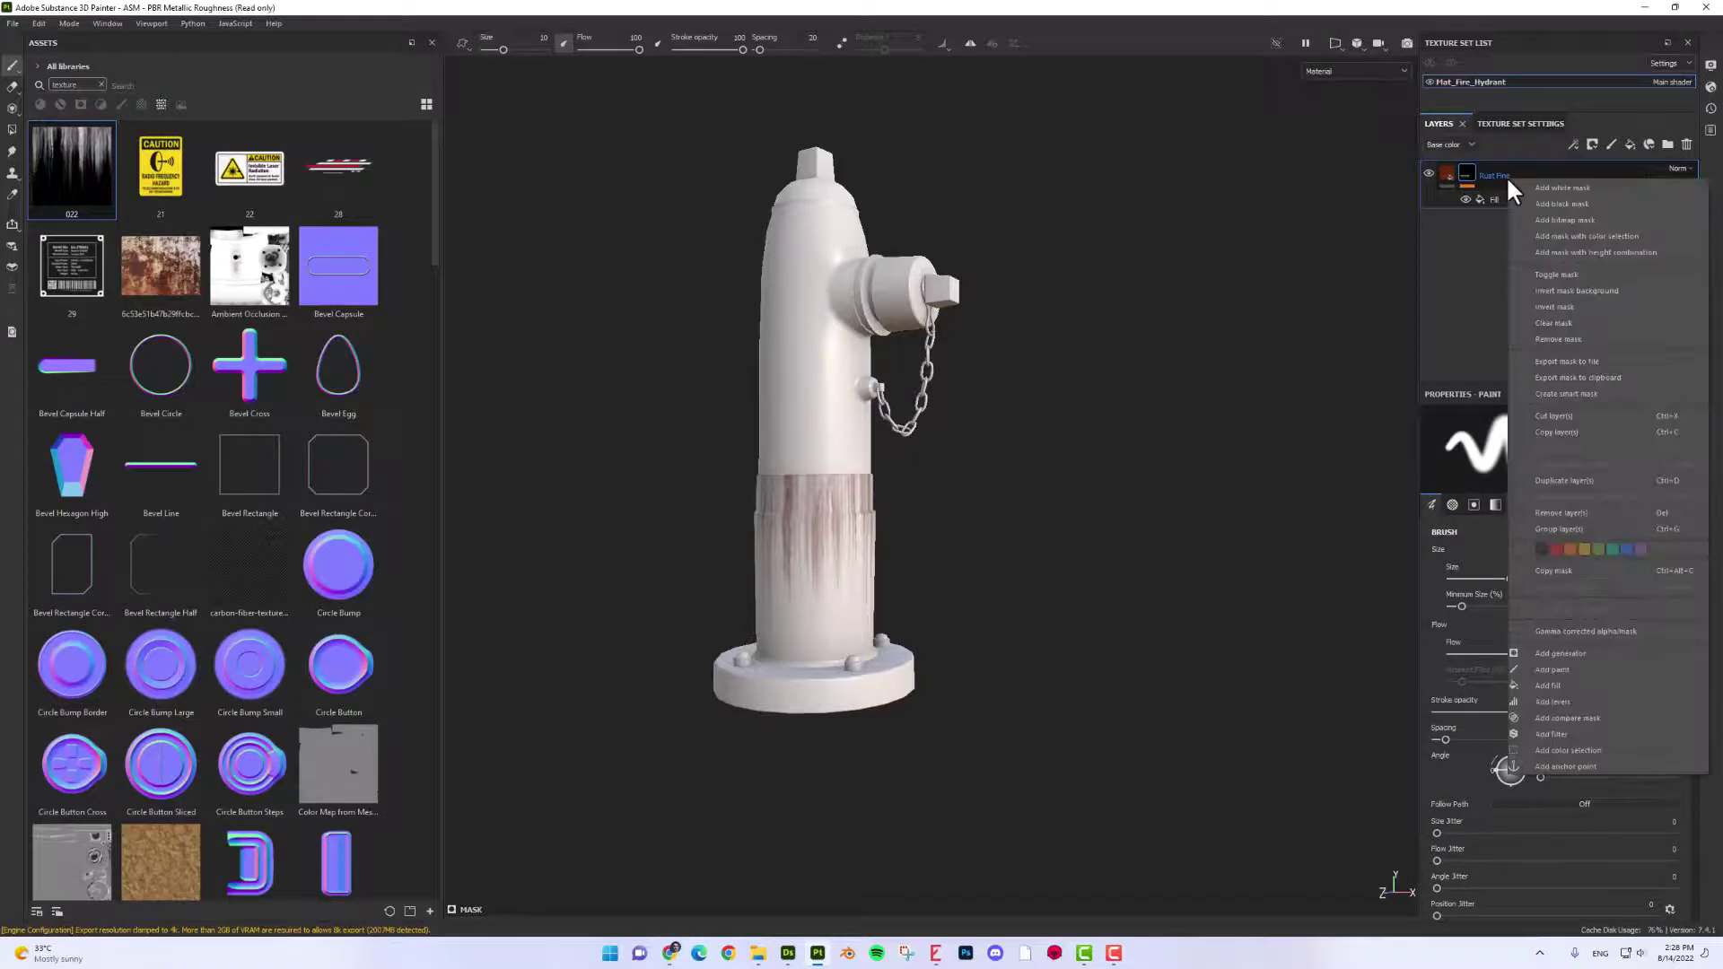
click(1557, 684)
key(ctrl+z)
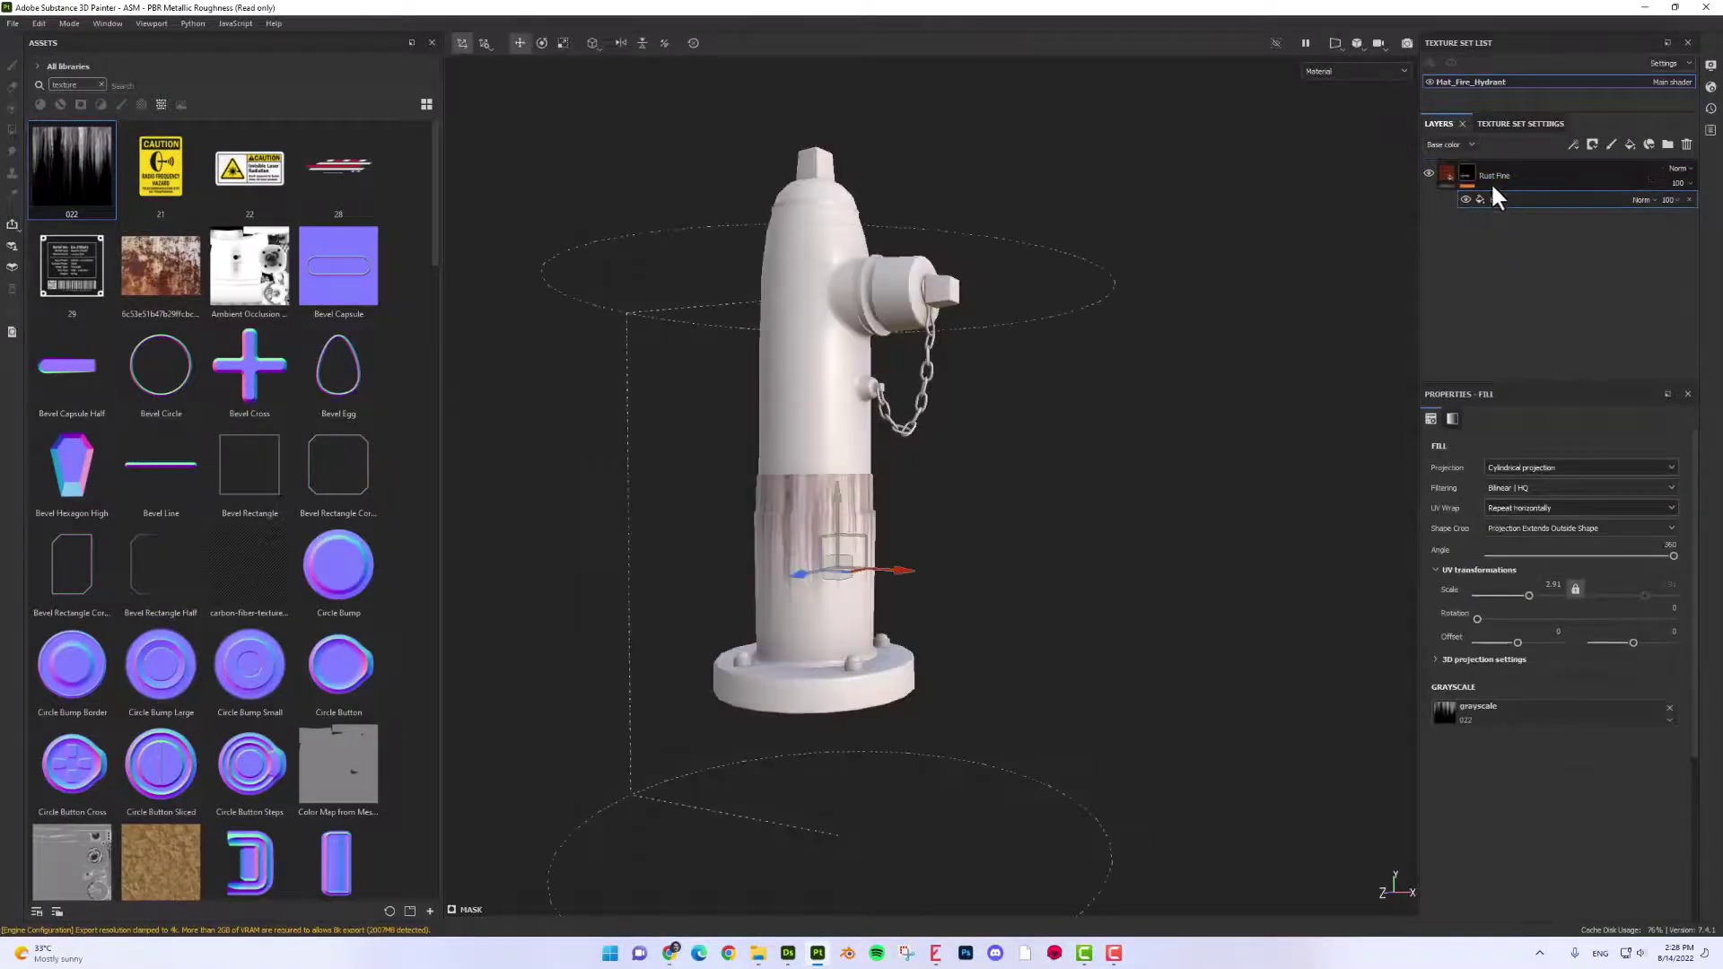
Step: Duplicate the Rust Fine layer together with its mask
right_click(1494, 178)
click(1540, 483)
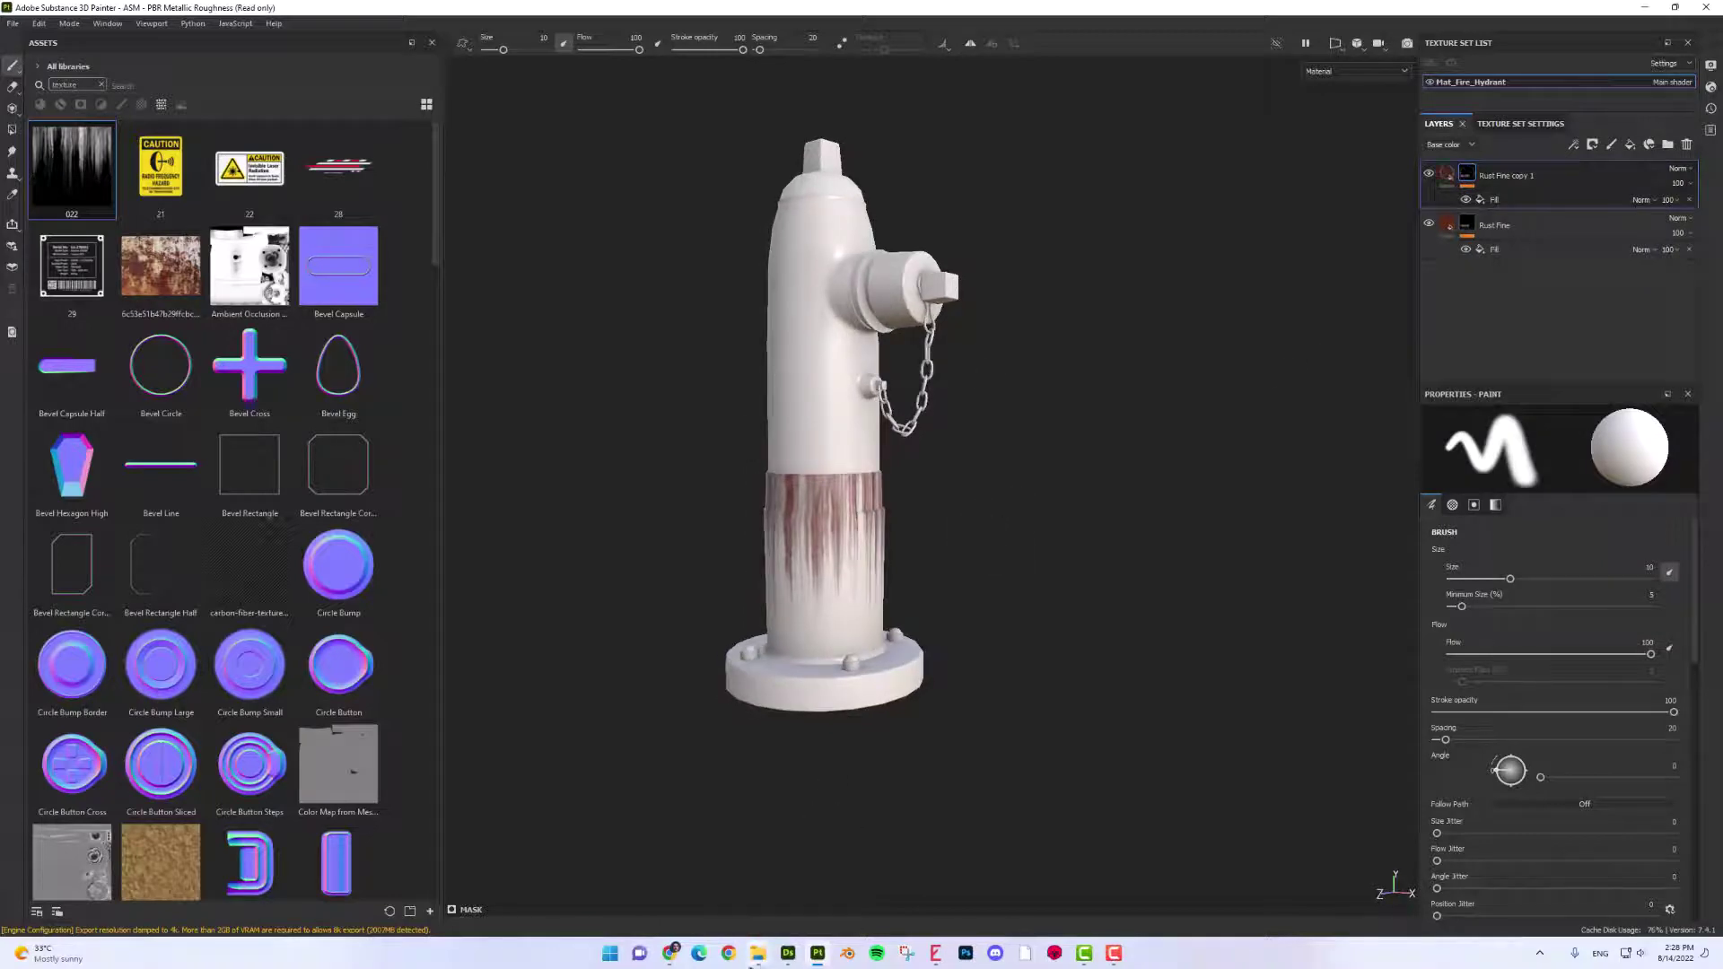
Step: Switch to File Explorer and import leak image 010 from New folder inside dirt leak mask 2 as a texture
mouse_move(772, 947)
click(808, 884)
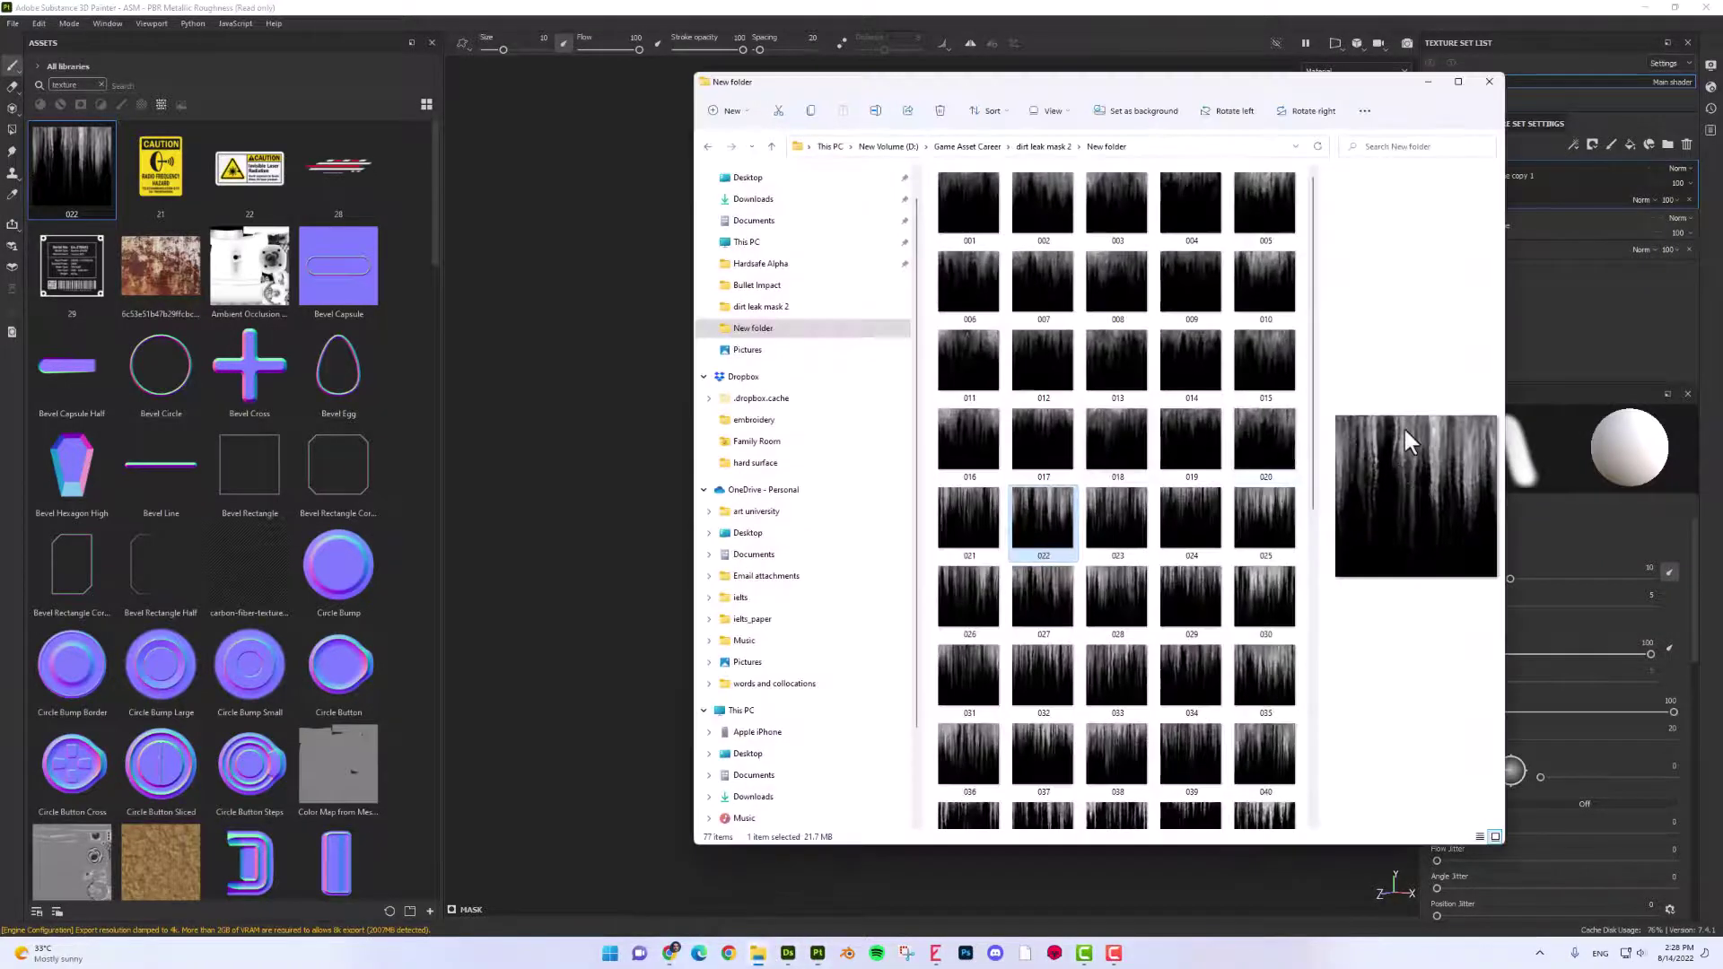
click(1280, 285)
drag(628, 411, 630, 413)
click(1429, 82)
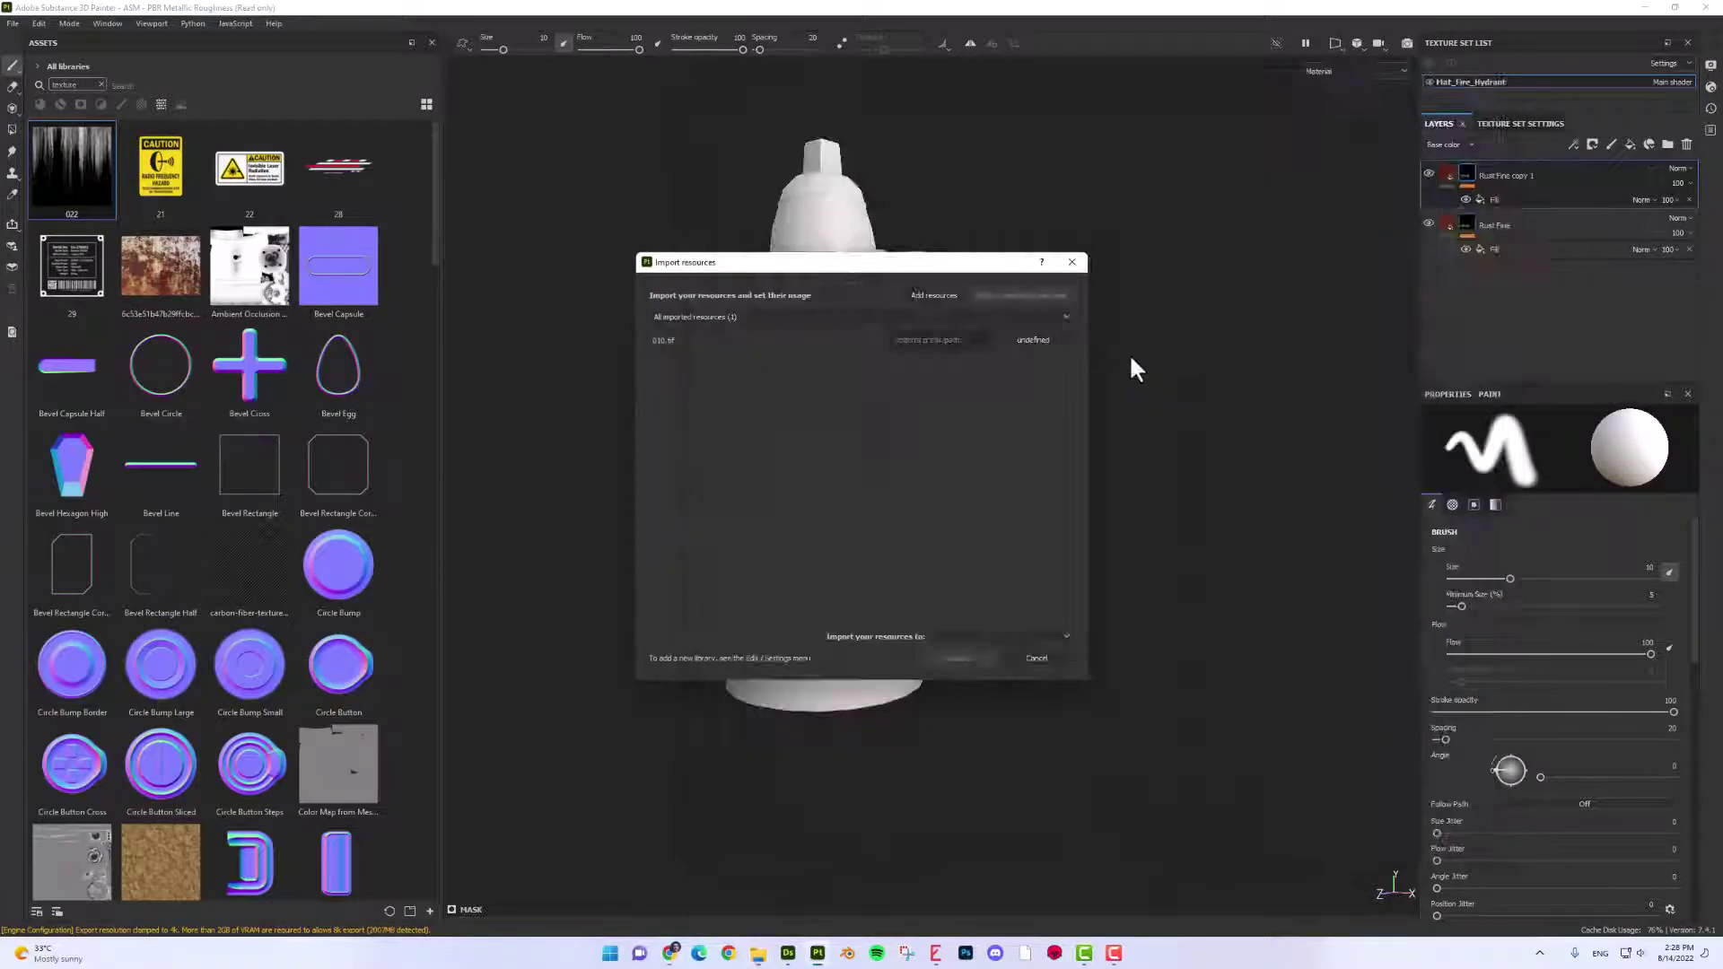
click(1025, 348)
click(1001, 636)
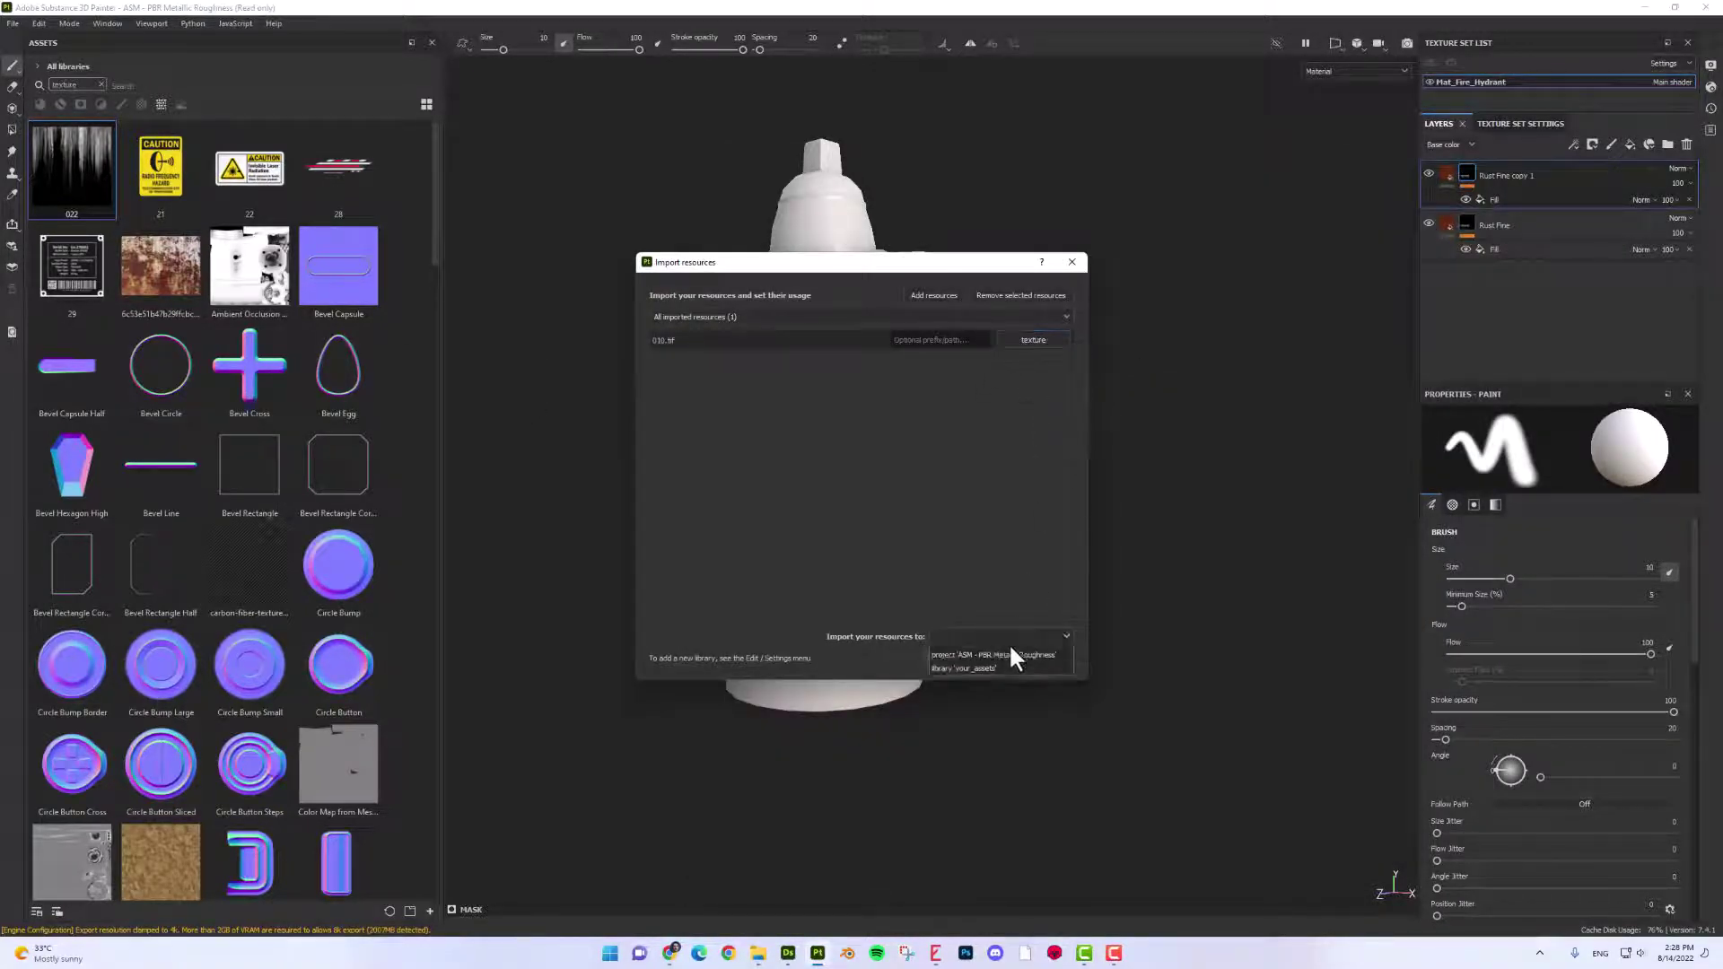
click(1005, 650)
click(957, 658)
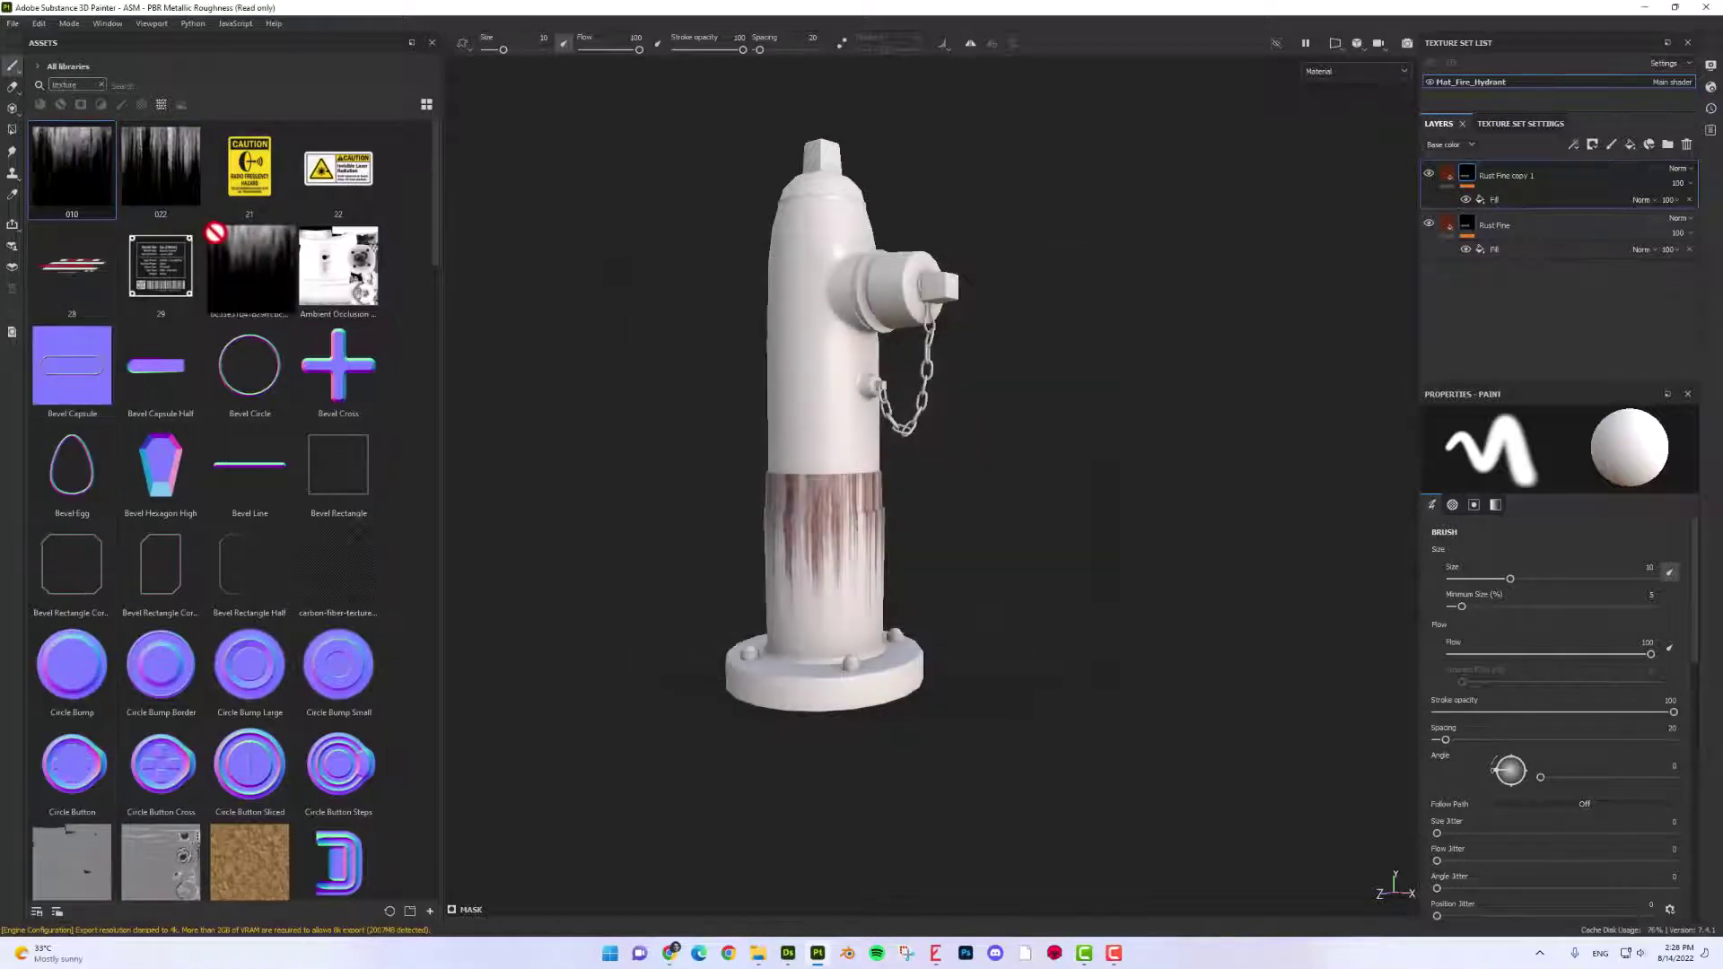
Step: Assign the imported 010 texture to the grayscale input of the Rust Fine copy 1 mask's fill
click(1495, 201)
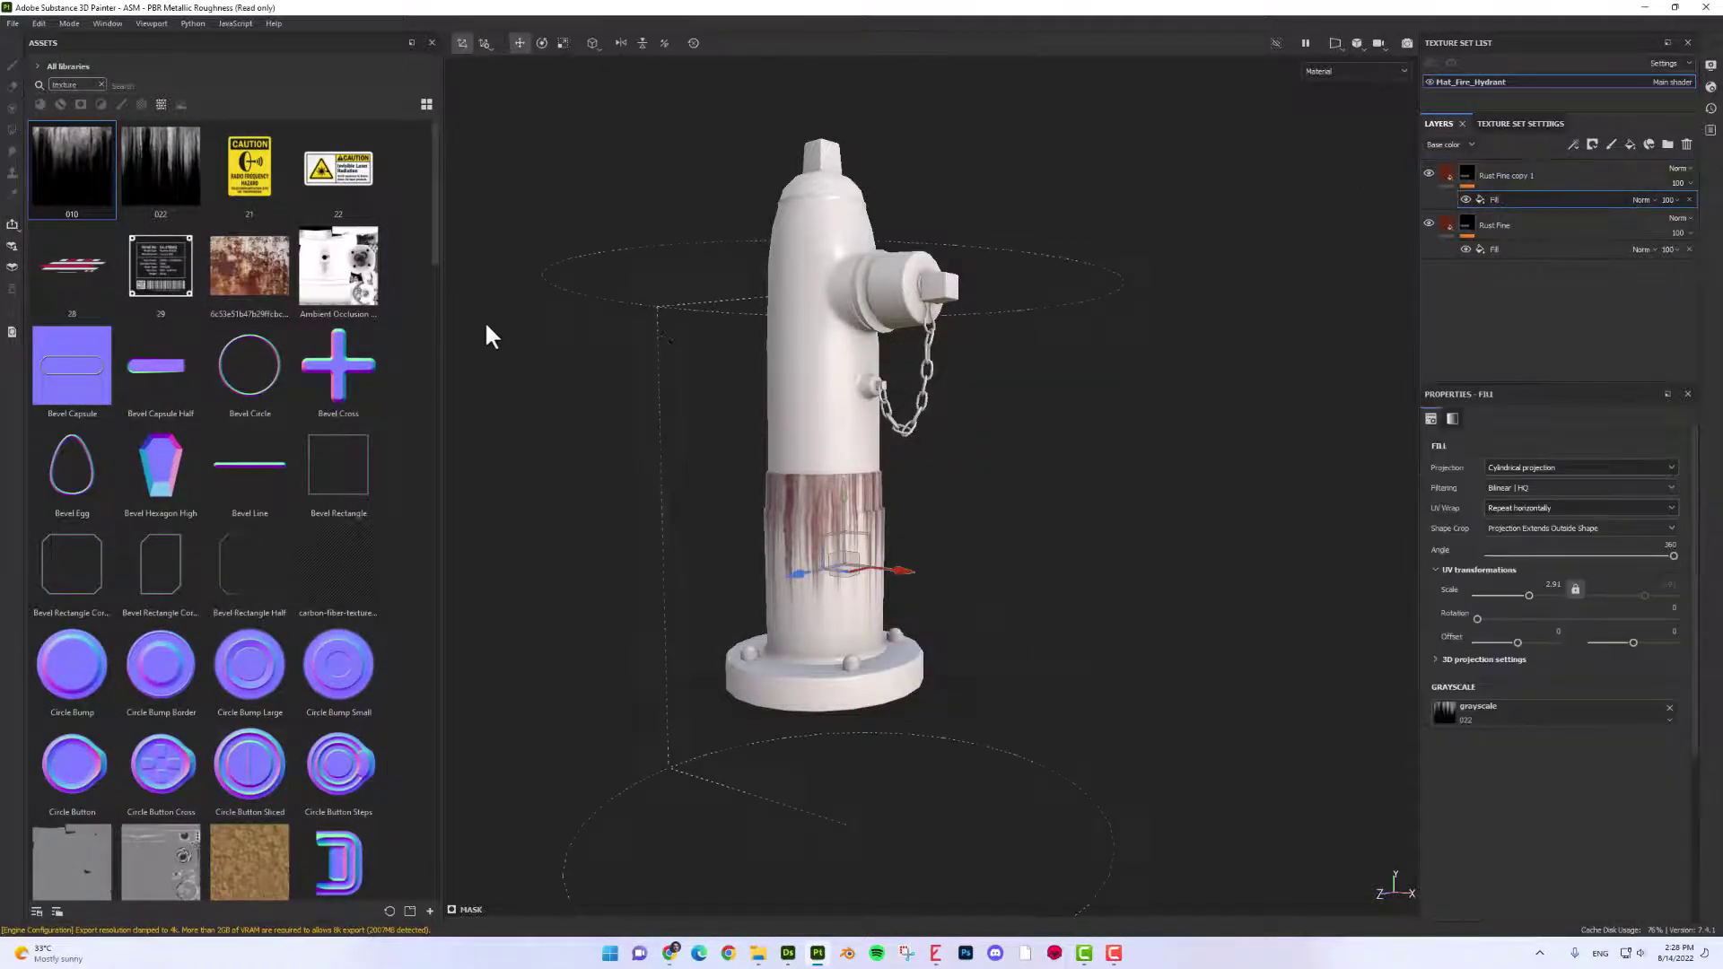
drag(48, 143, 1483, 714)
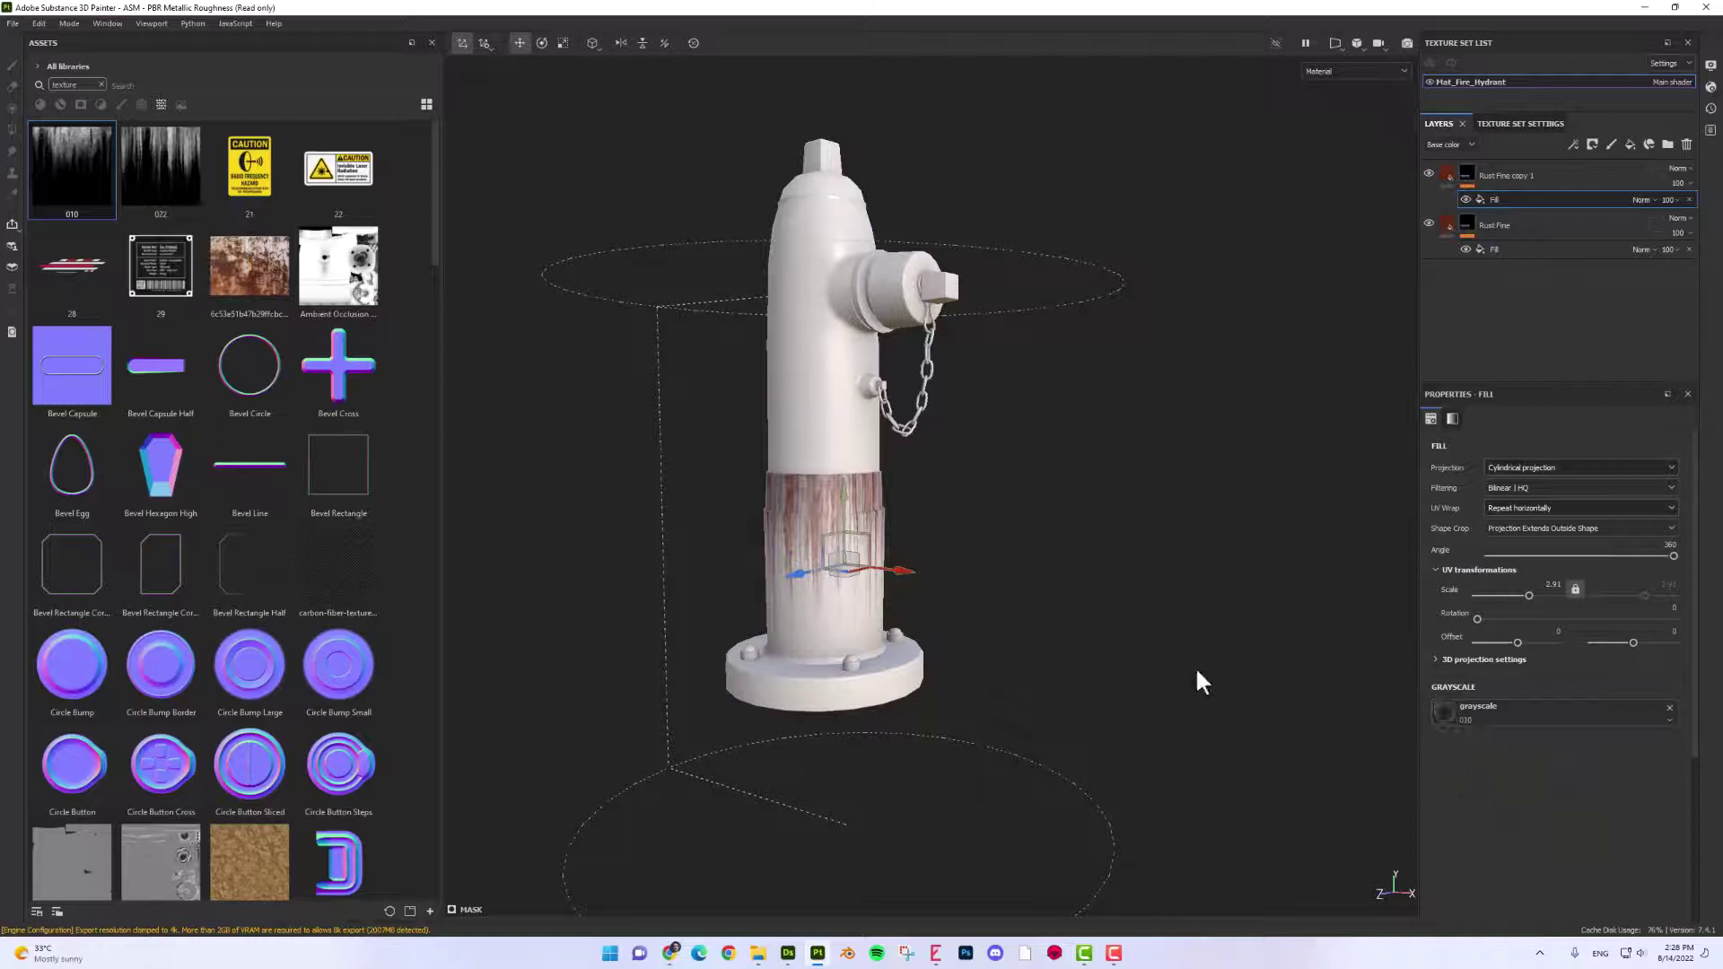
alt+drag(920, 531, 616, 518)
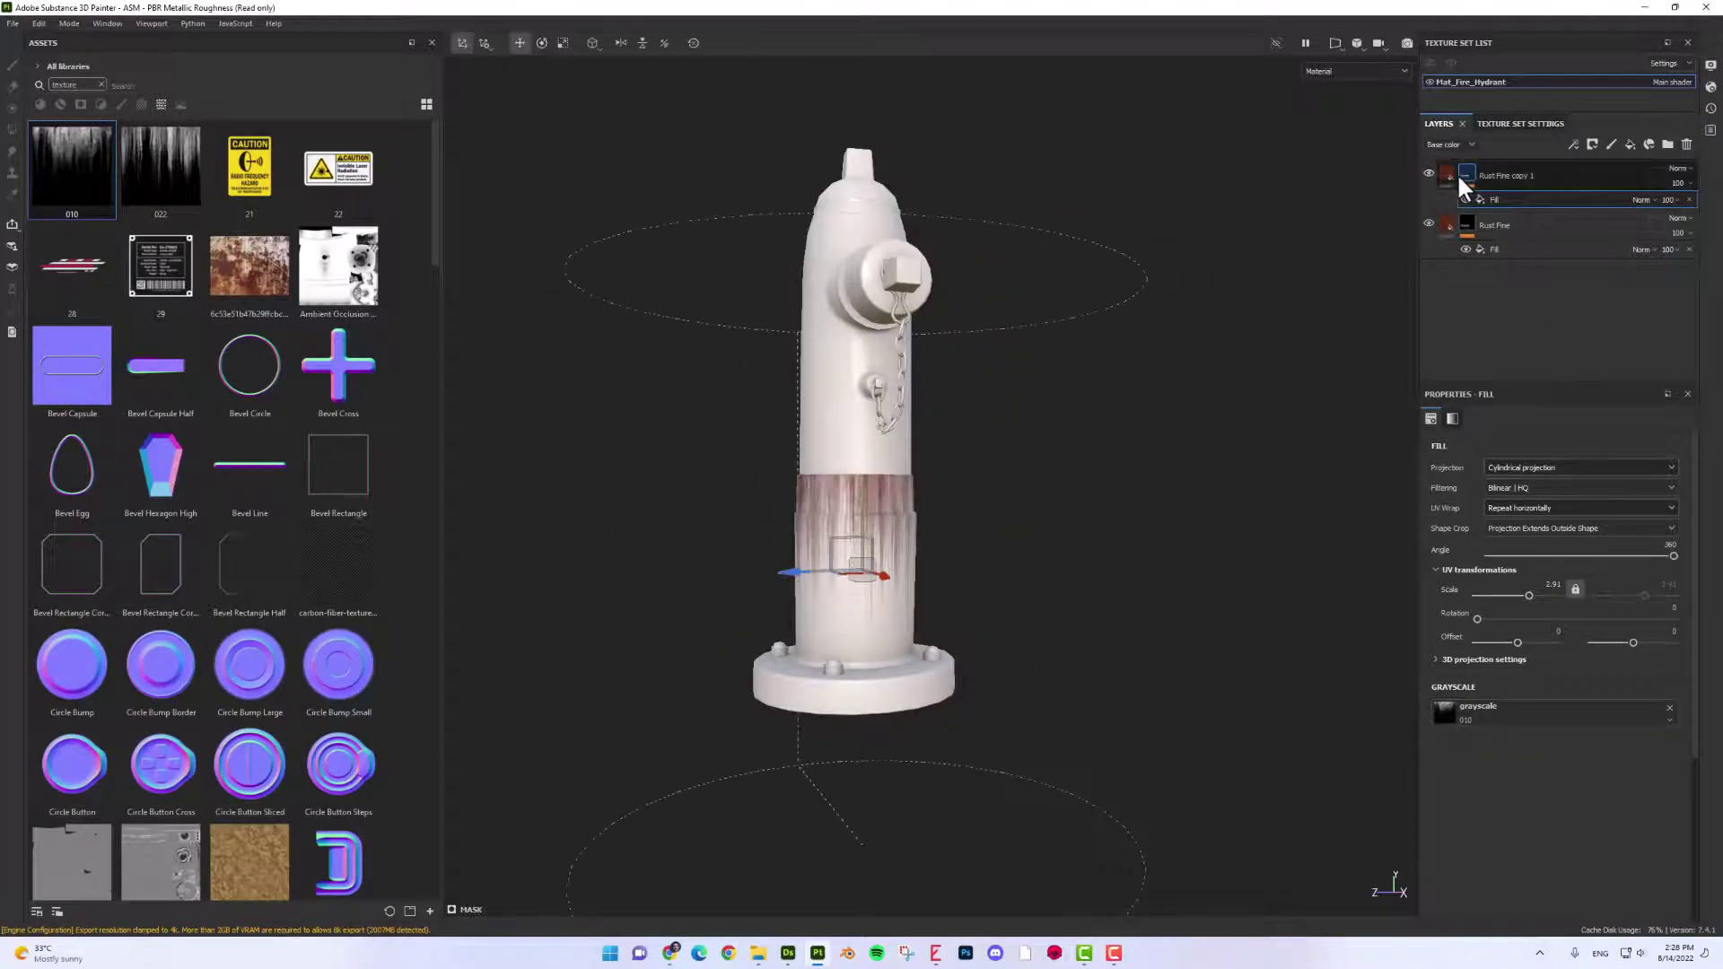
Step: Set the Rust Color of the Rust Fine copy 1 material to dark brown 342118
click(1446, 177)
alt+right_drag(939, 566, 820, 616)
alt+drag(820, 615, 957, 603)
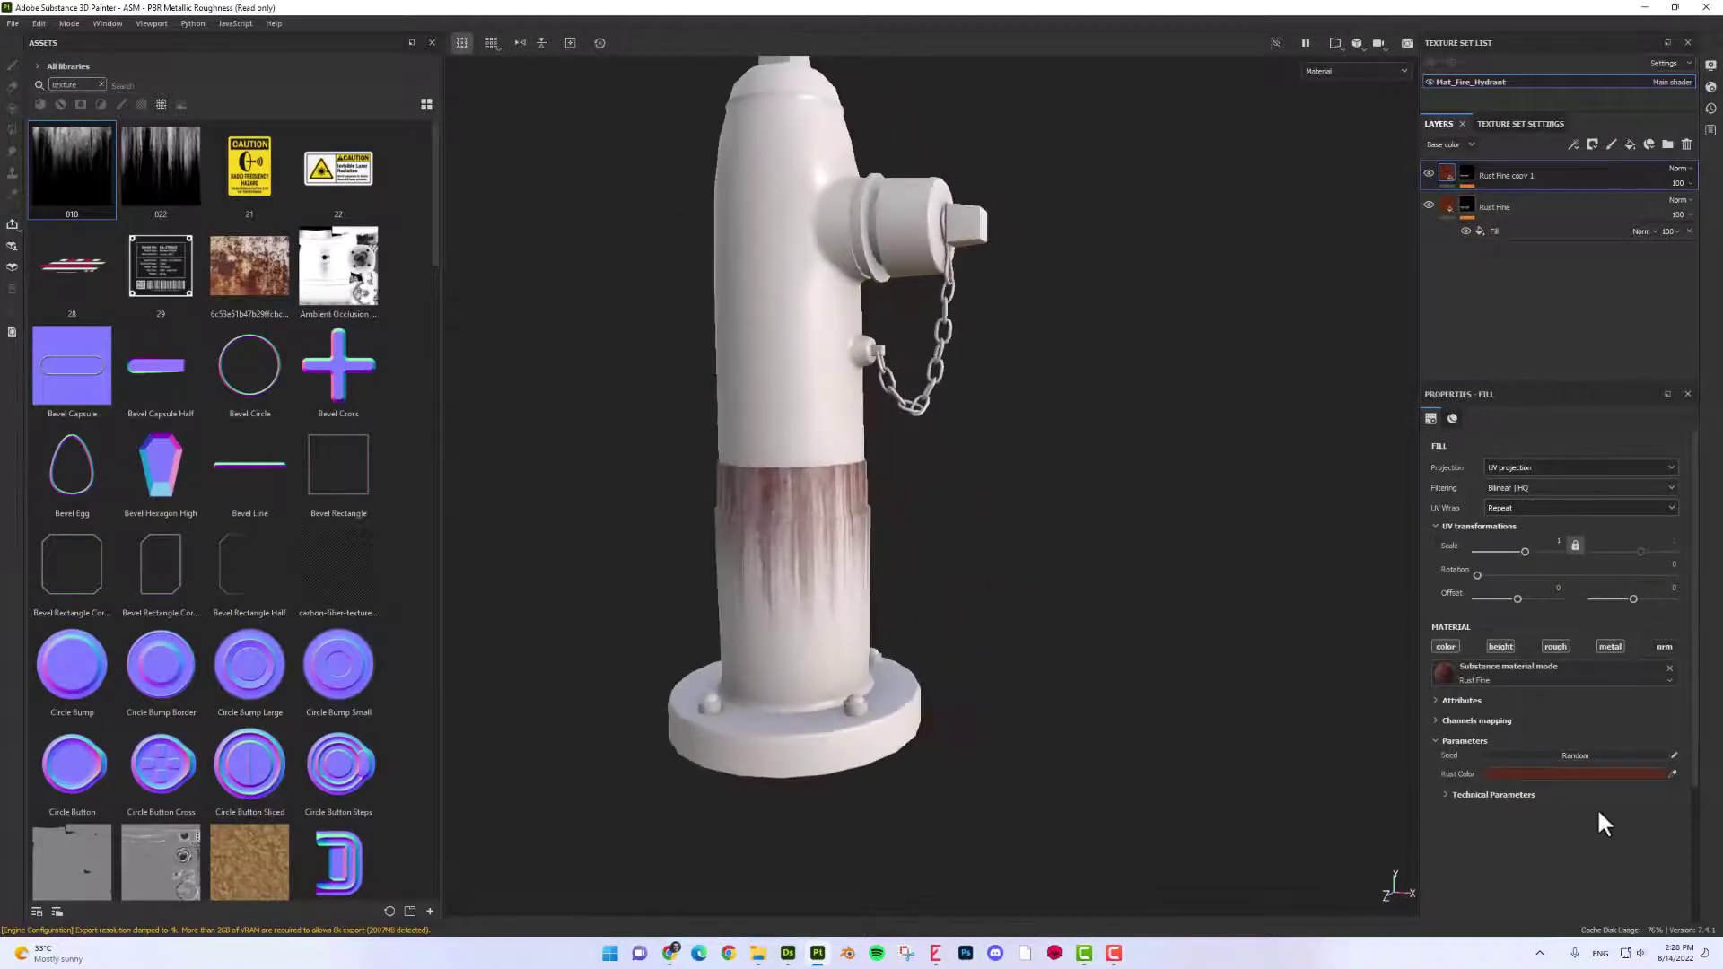
click(1575, 774)
mouse_move(1499, 790)
mouse_down()
mouse_move(1460, 806)
mouse_move(1499, 805)
mouse_move(1497, 826)
mouse_move(1441, 806)
mouse_move(1488, 805)
mouse_move(1472, 810)
mouse_up()
mouse_move(914, 552)
alt+mouse_down()
mouse_move(1212, 513)
mouse_move(747, 496)
mouse_move(604, 523)
mouse_move(631, 500)
mouse_move(1167, 507)
alt+mouse_up()
alt+middle_drag(827, 512, 1144, 525)
alt+right_drag(738, 524, 858, 523)
alt+drag(1050, 523, 1167, 525)
alt+middle_drag(986, 556, 992, 498)
alt+right_drag(916, 619, 1017, 536)
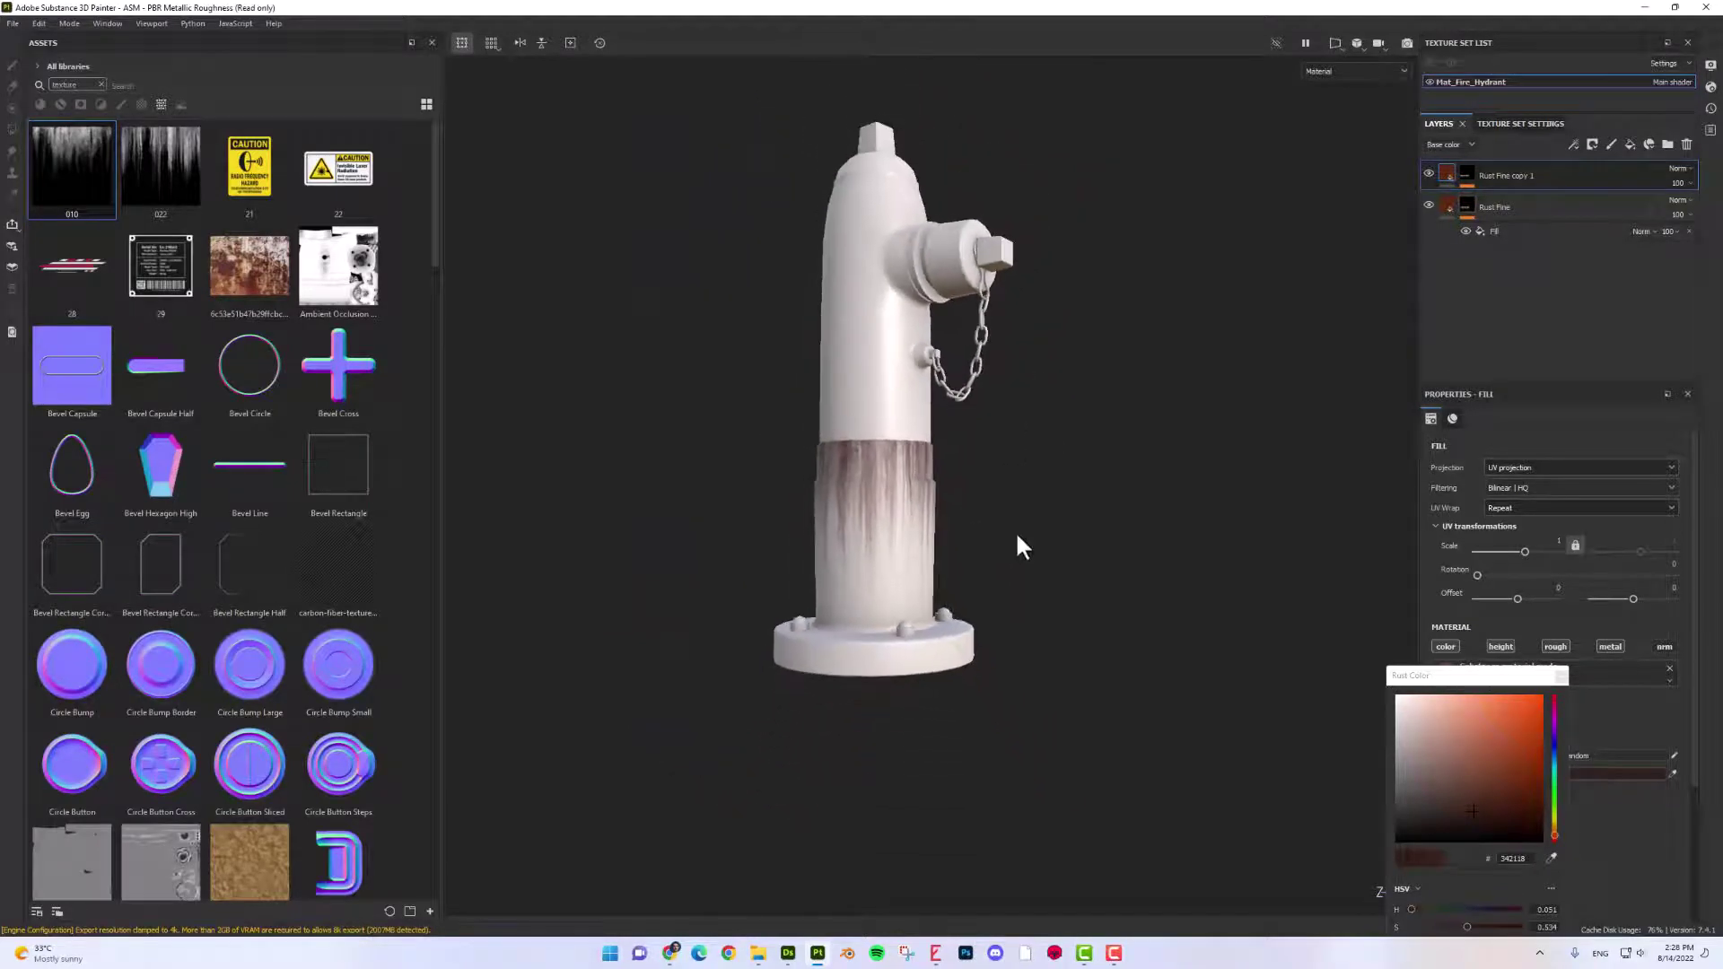
Step: Duplicate the Rust Fine copy 1 layer and select the fill inside the duplicate's mask
right_click(1505, 175)
click(1565, 479)
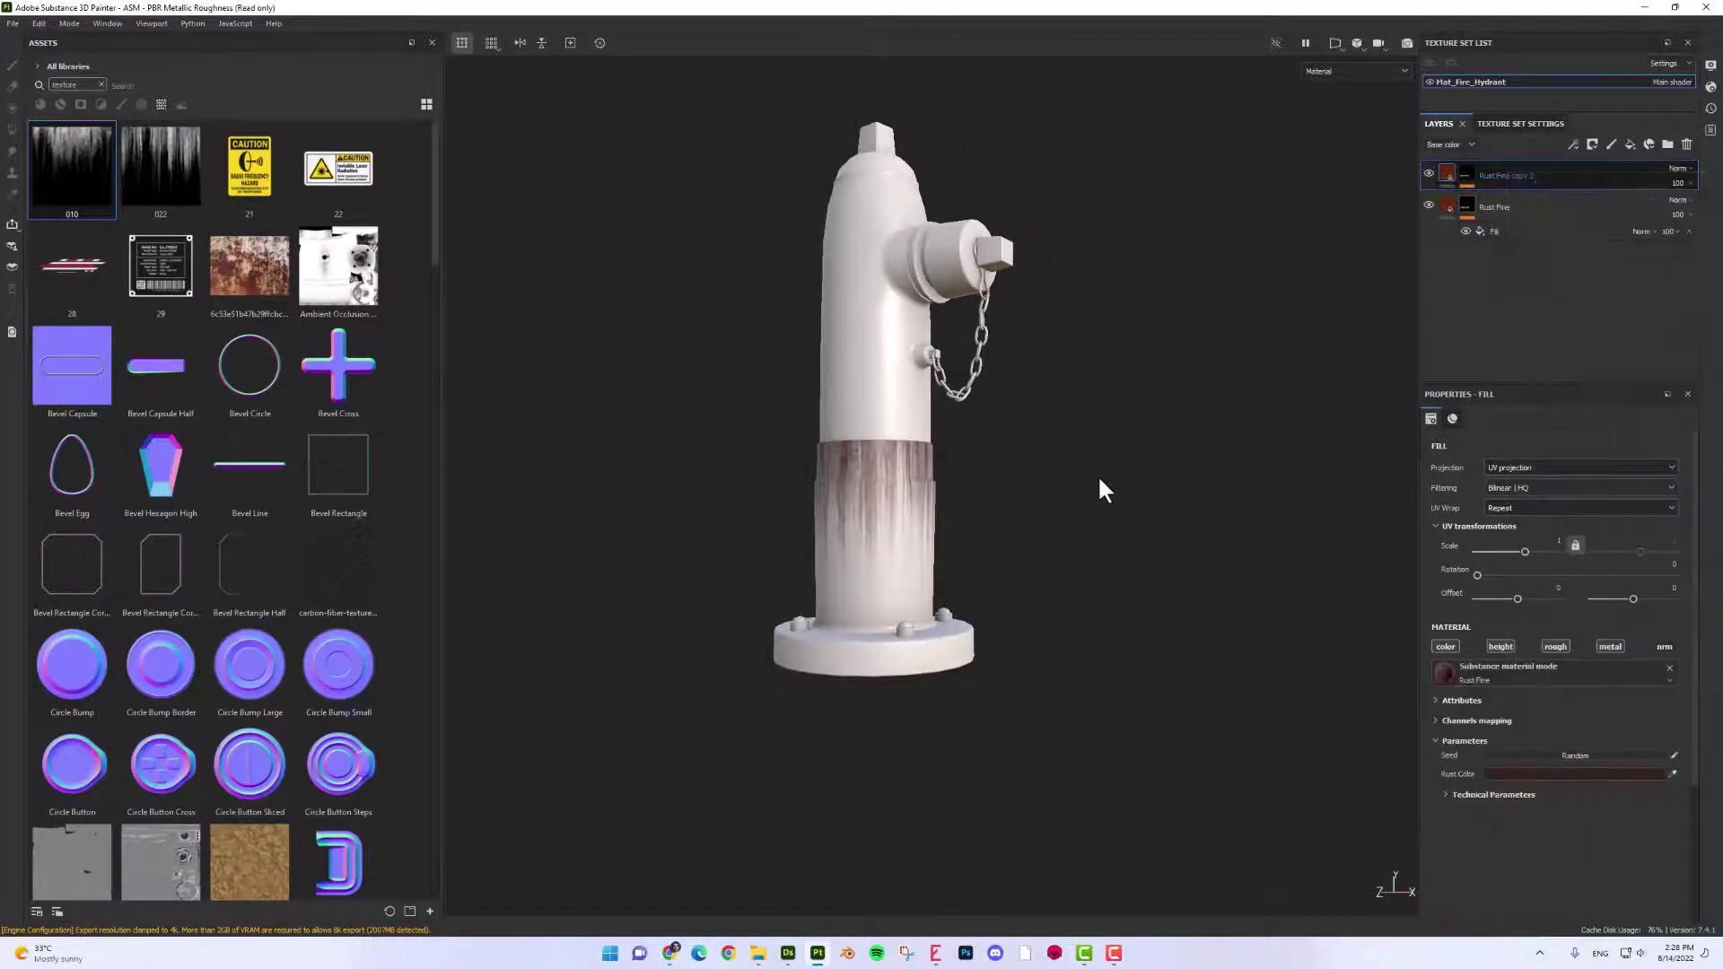
mouse_move(1097, 474)
alt+mouse_down()
mouse_move(1116, 481)
mouse_move(1117, 458)
alt+mouse_up()
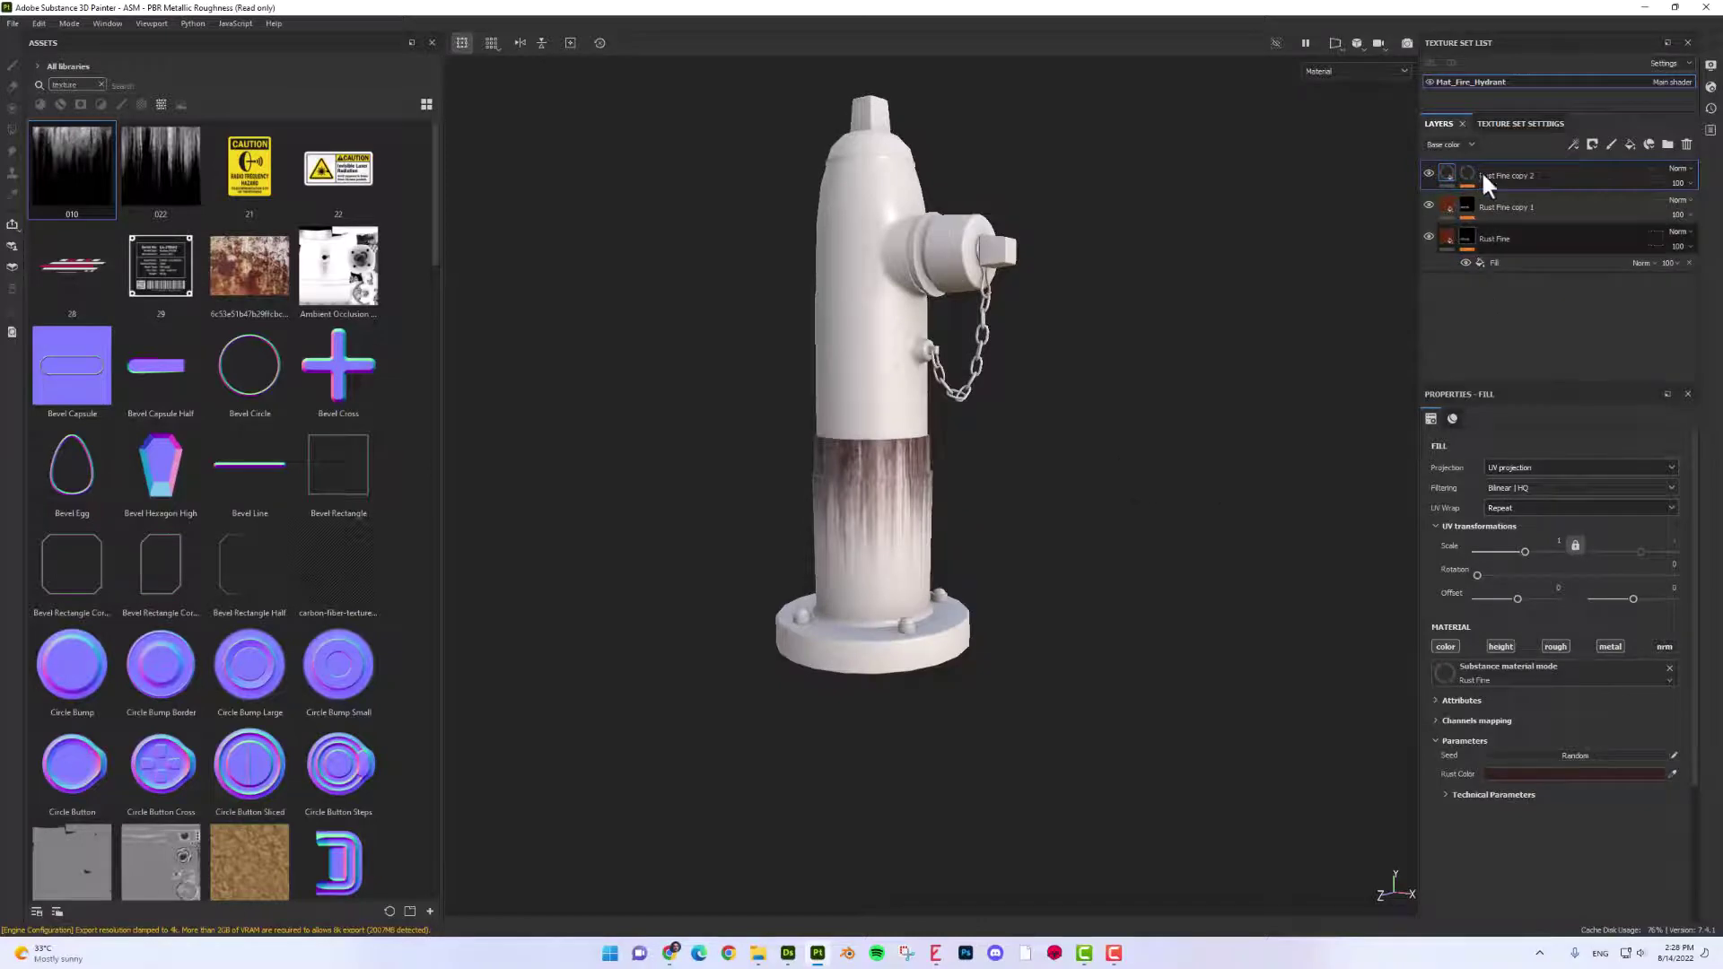
click(1470, 171)
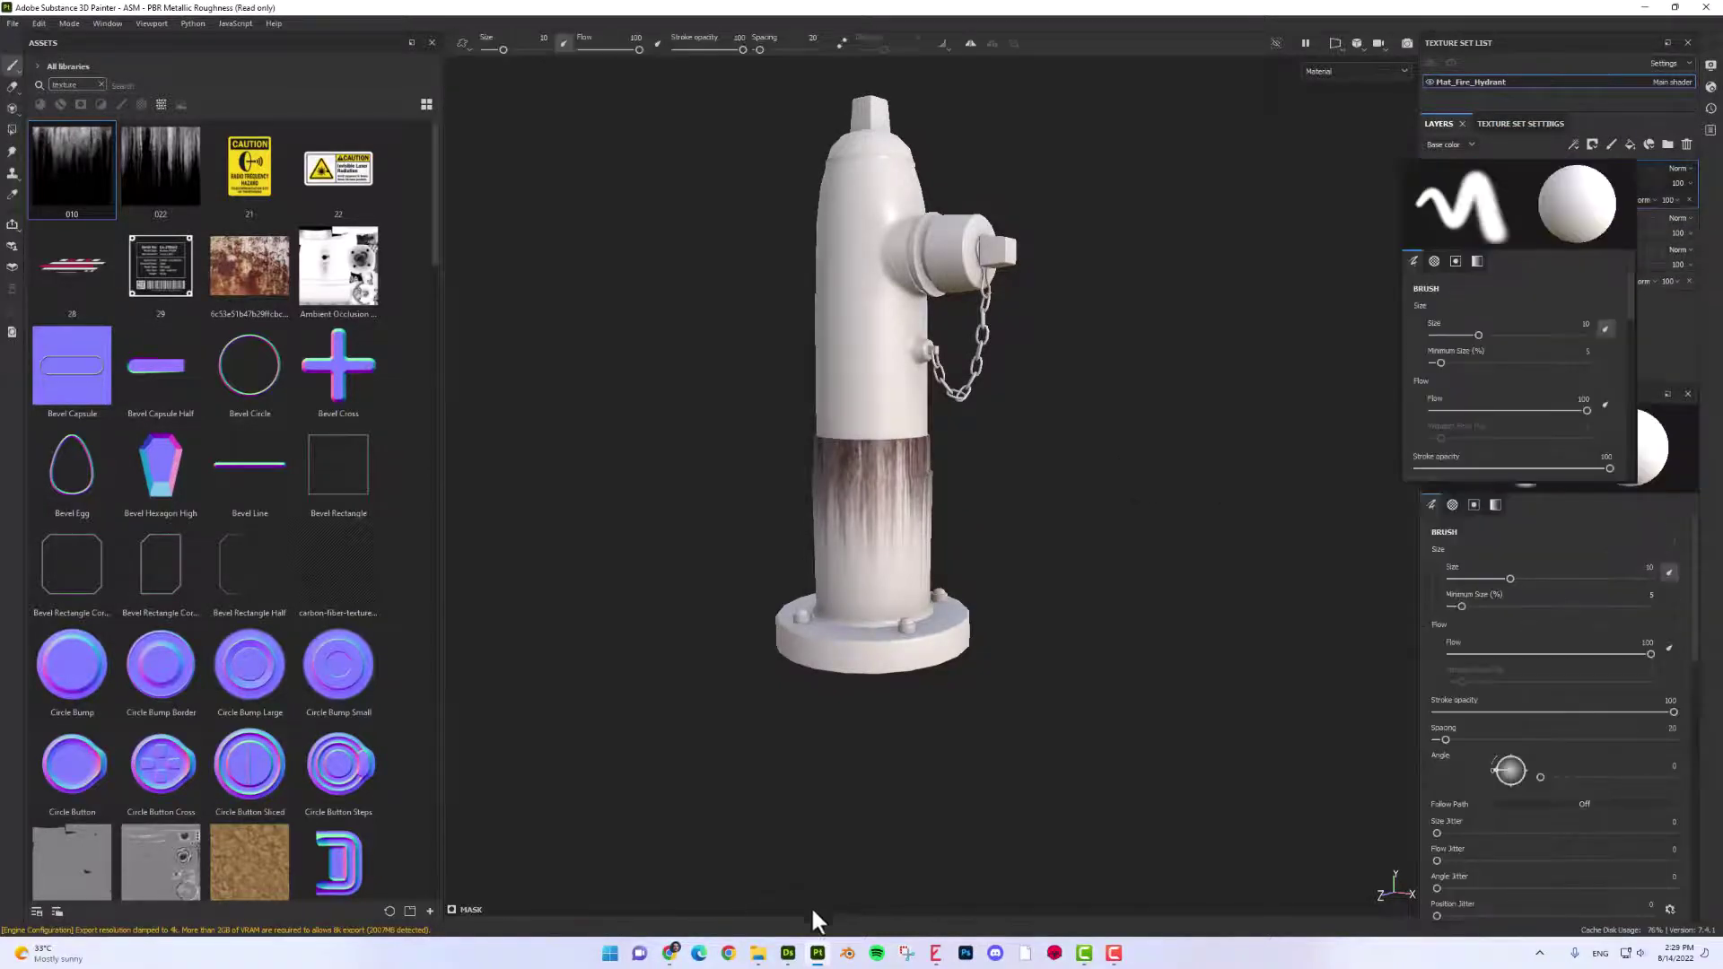
click(1497, 199)
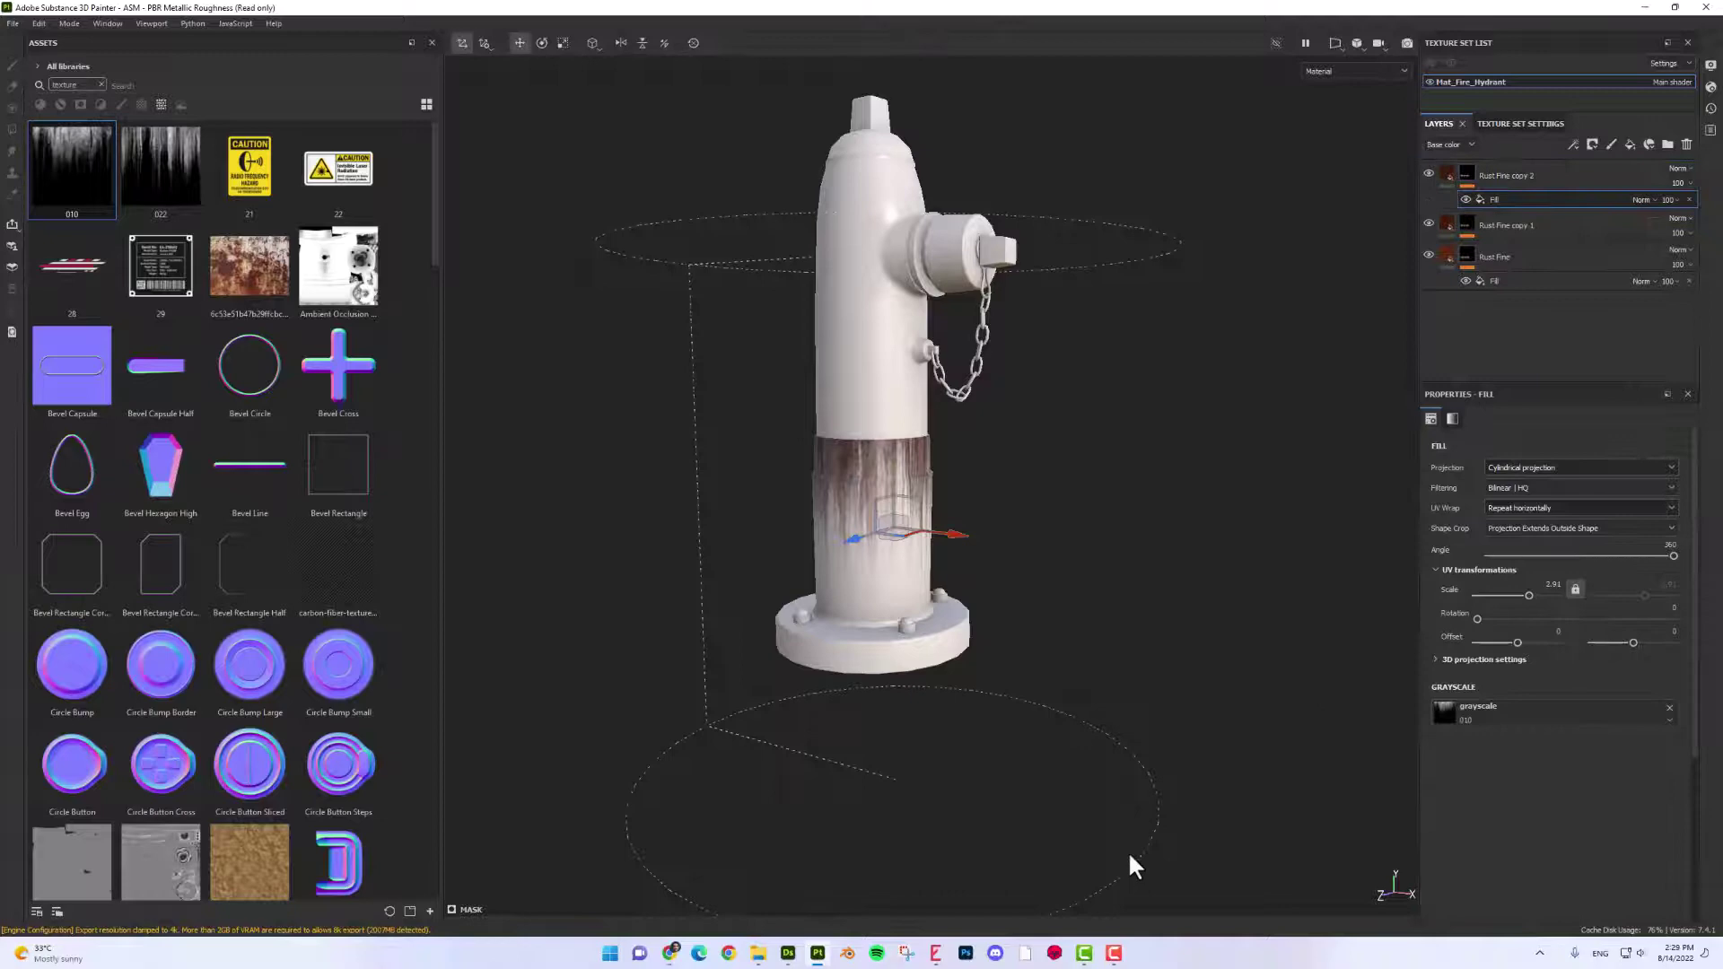
Step: Switch to File Explorer and import leak image 050 from New folder into the current session as a texture
click(834, 898)
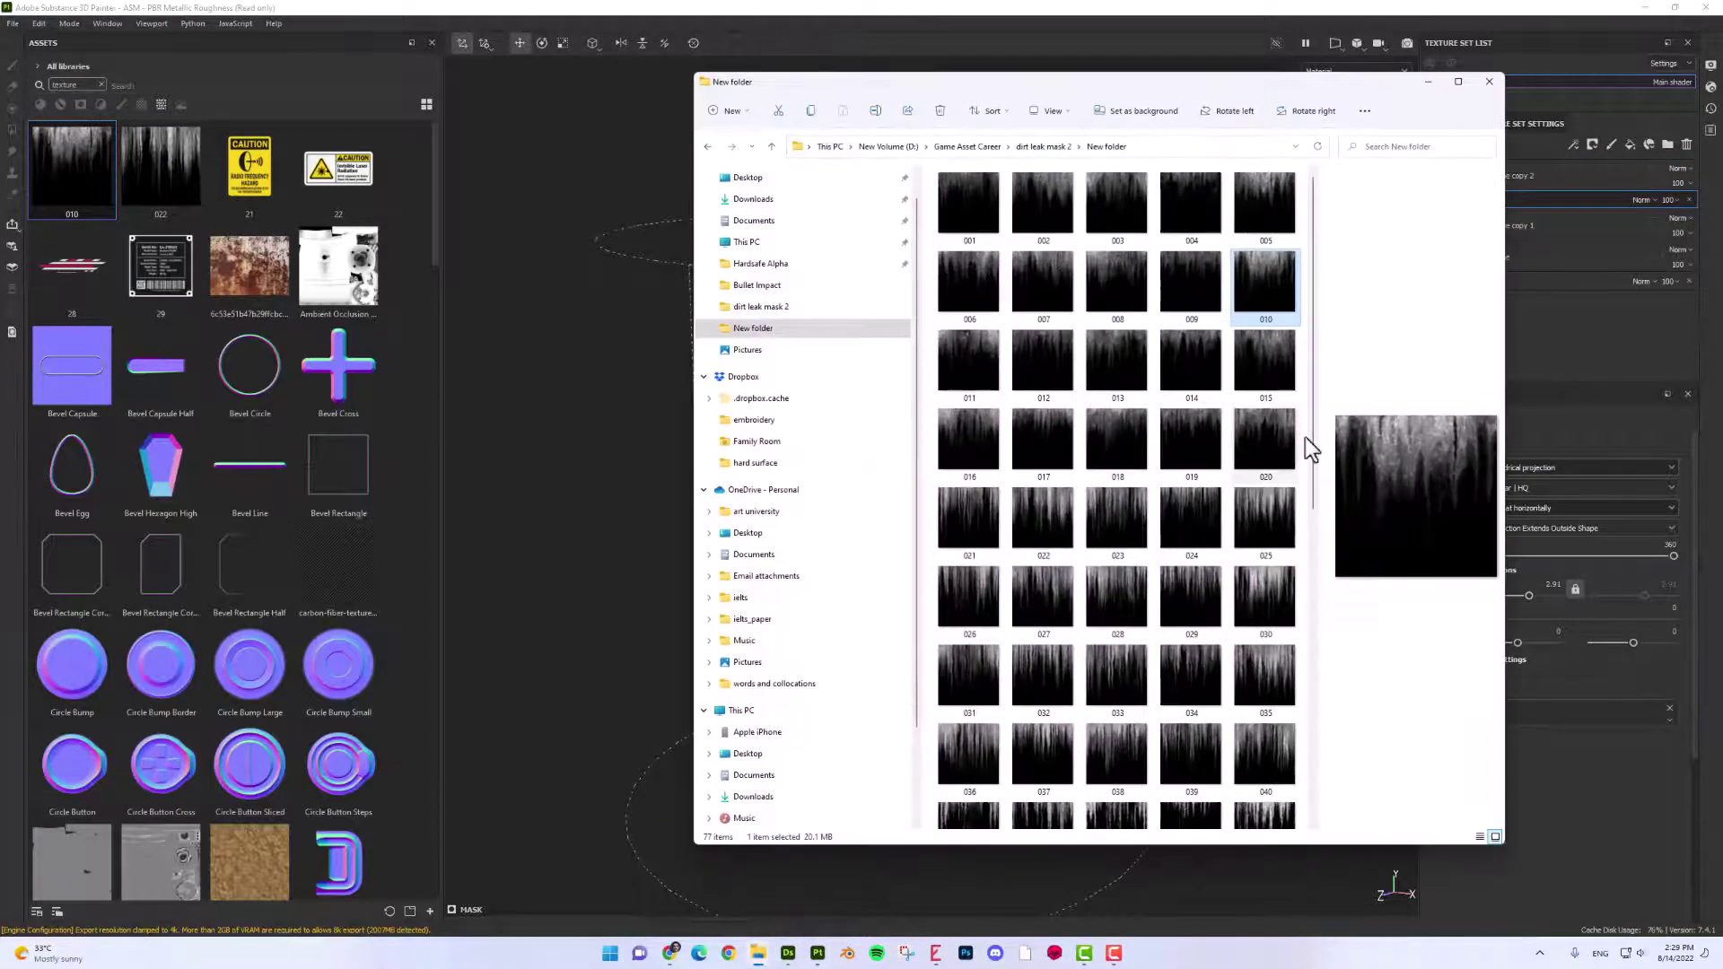
drag(1311, 455, 1309, 633)
mouse_move(1260, 528)
mouse_down()
mouse_move(661, 515)
mouse_move(569, 338)
mouse_up()
click(1490, 81)
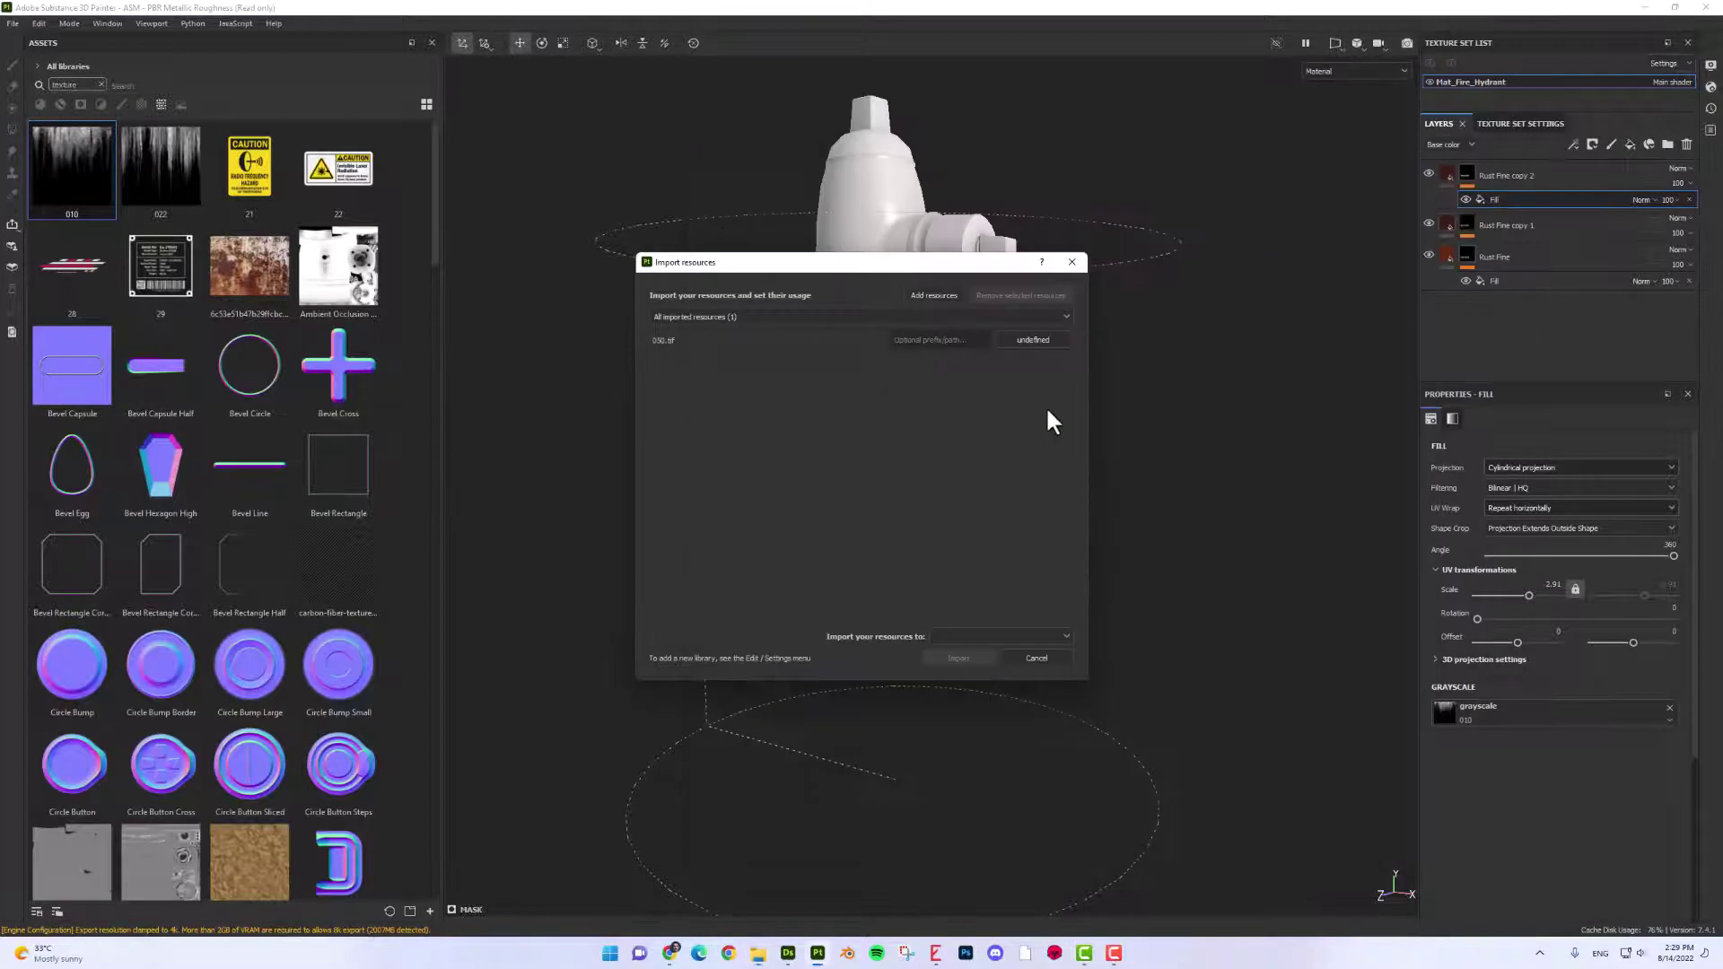
click(1018, 340)
click(1032, 387)
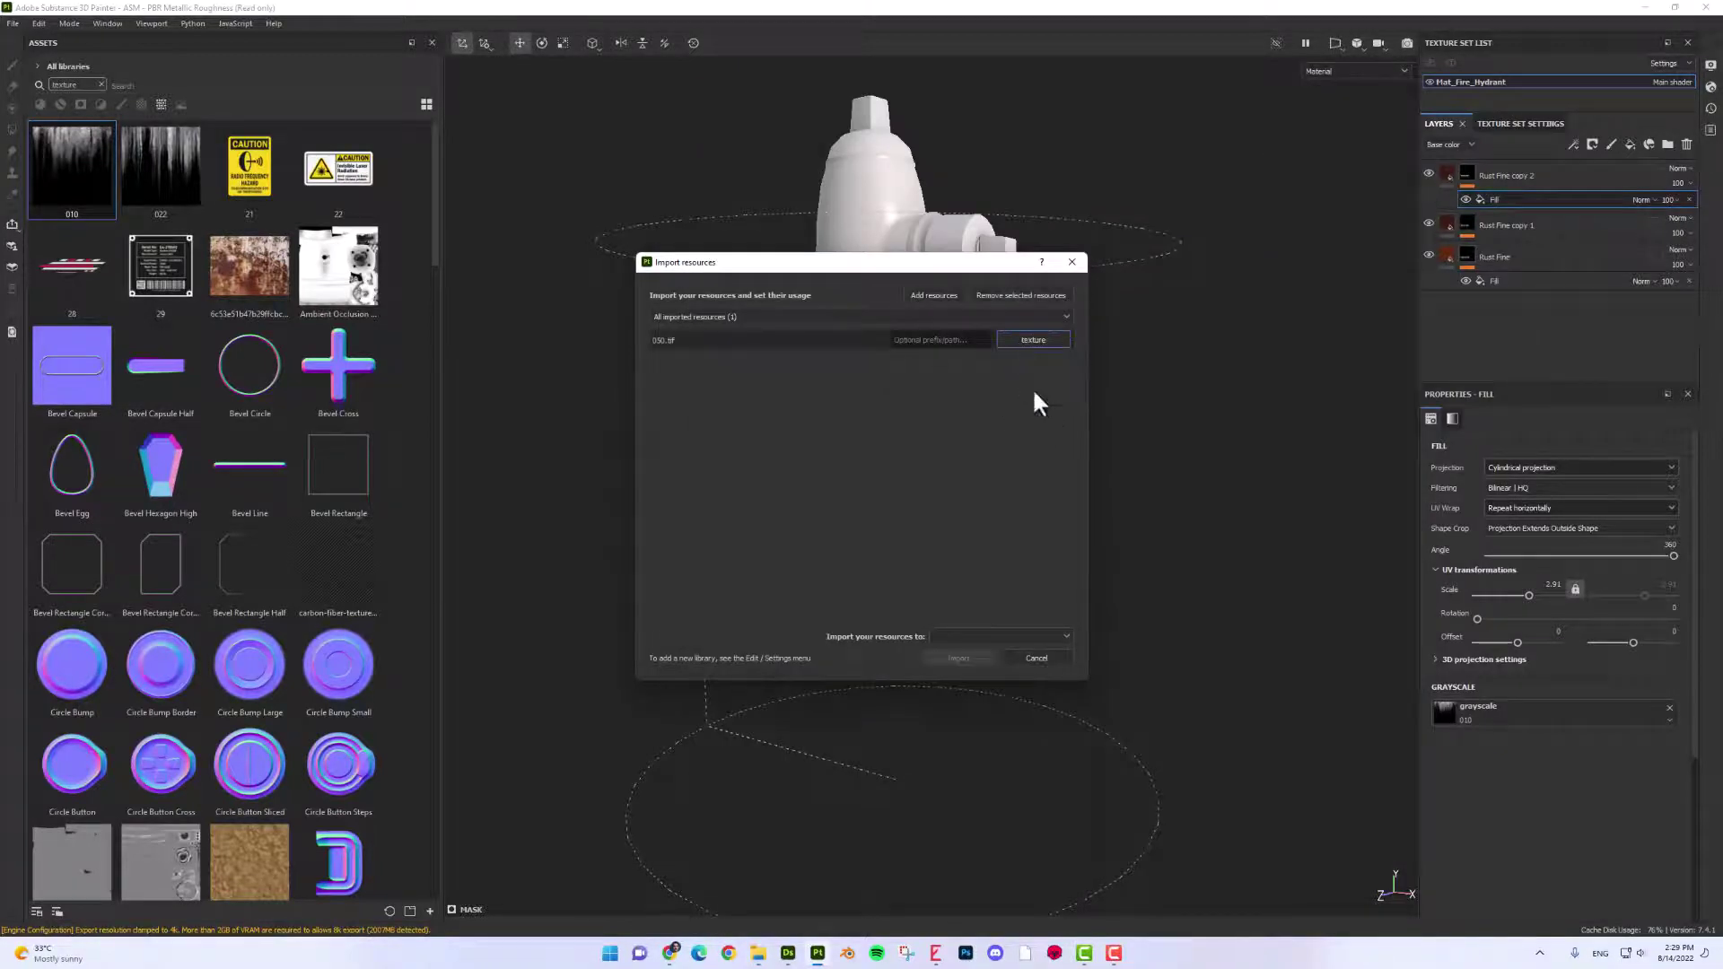
click(1010, 636)
click(976, 657)
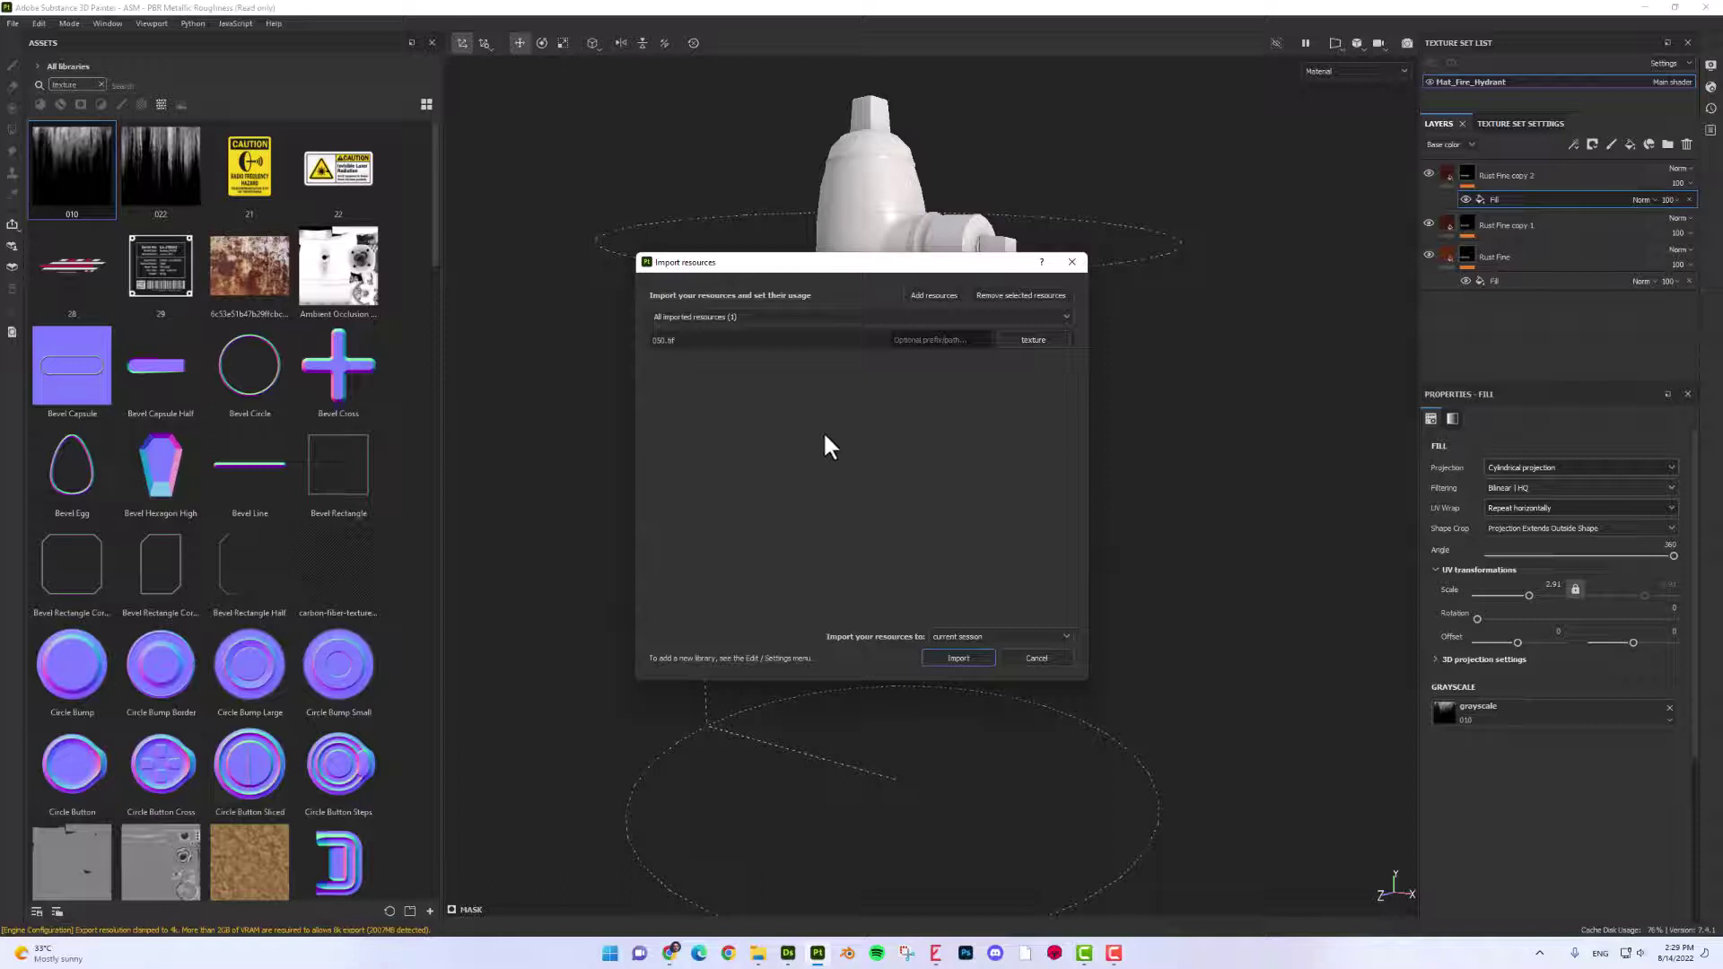
click(963, 662)
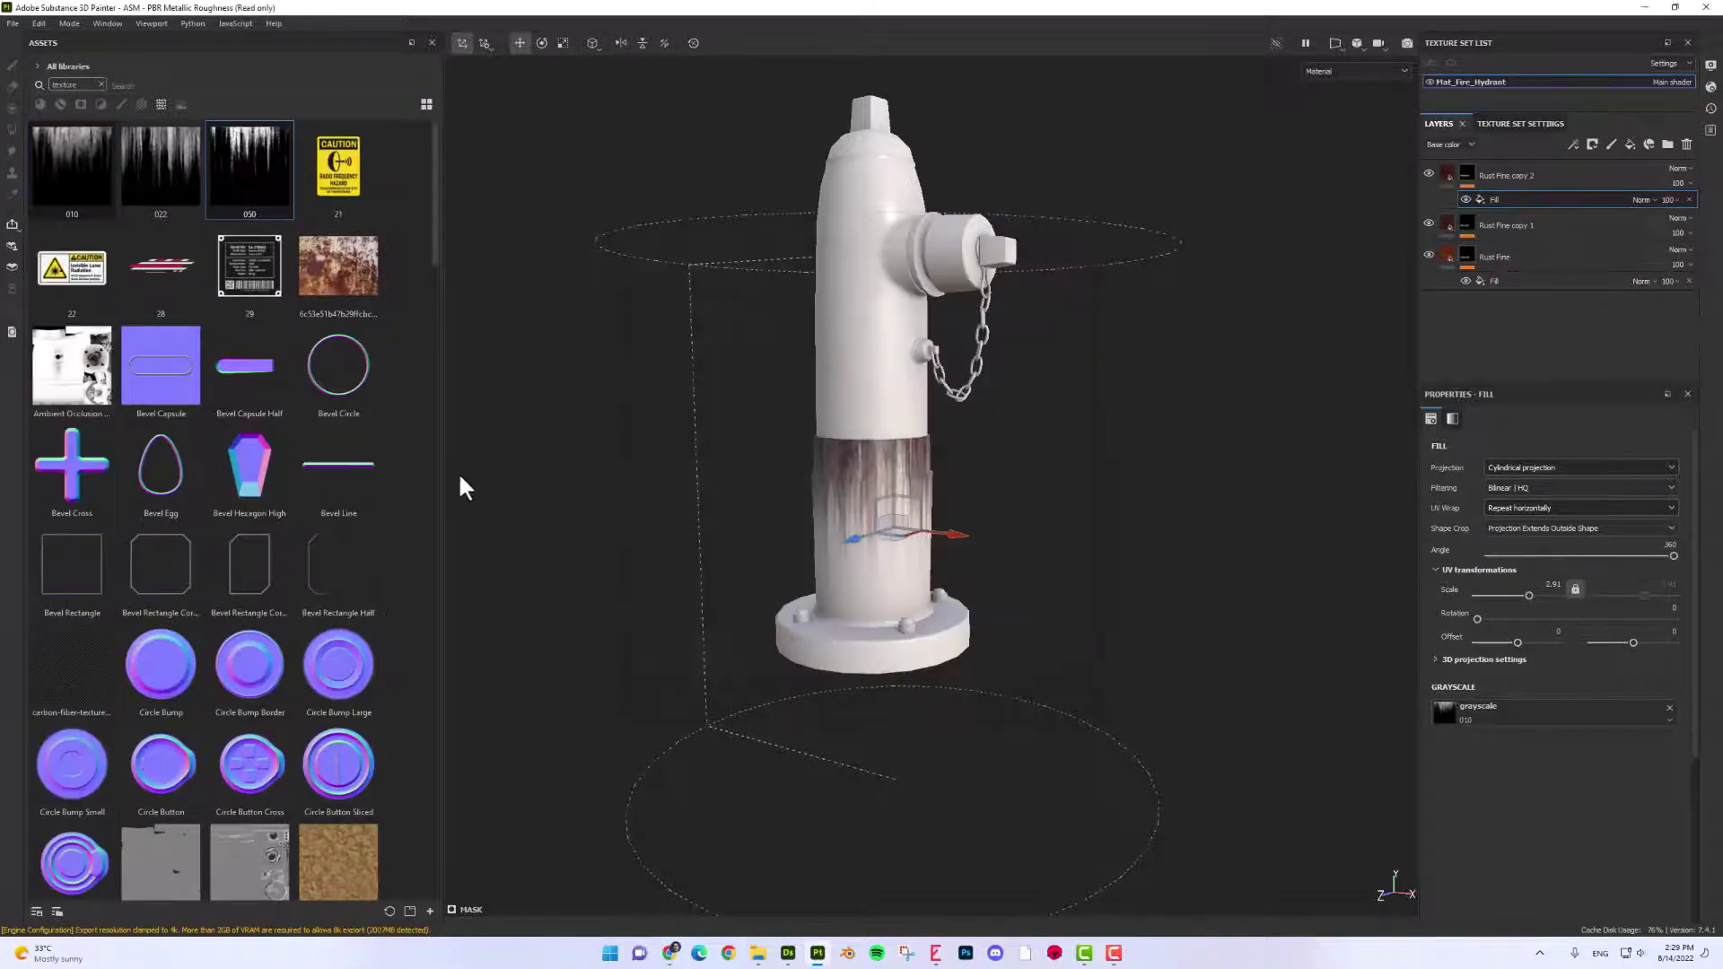
Step: Assign the imported 050 texture to the grayscale input of the Rust Fine copy 2 mask's fill
drag(271, 167, 1494, 709)
alt+drag(1137, 400, 826, 416)
scroll(826, 415, up, 2)
alt+drag(988, 510, 1164, 510)
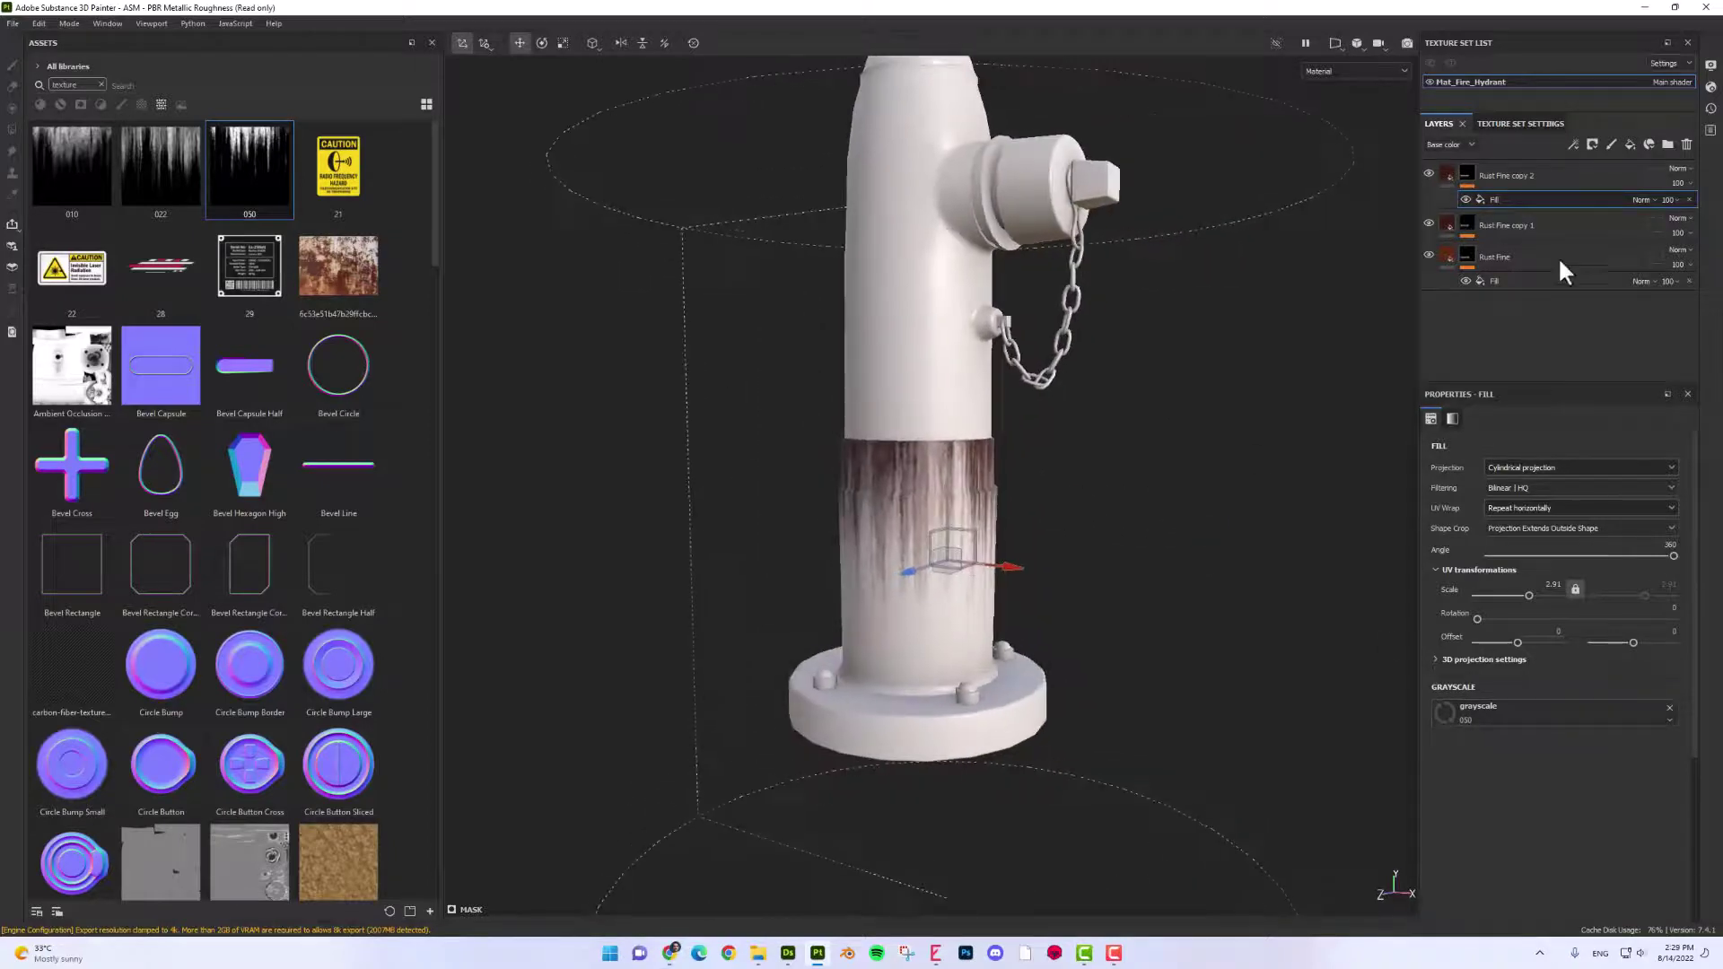
Step: Set the Rust Color of Rust Fine copy 2 to a dark green and toggle the original Rust Fine layer's visibility to compare
click(1456, 171)
click(1547, 772)
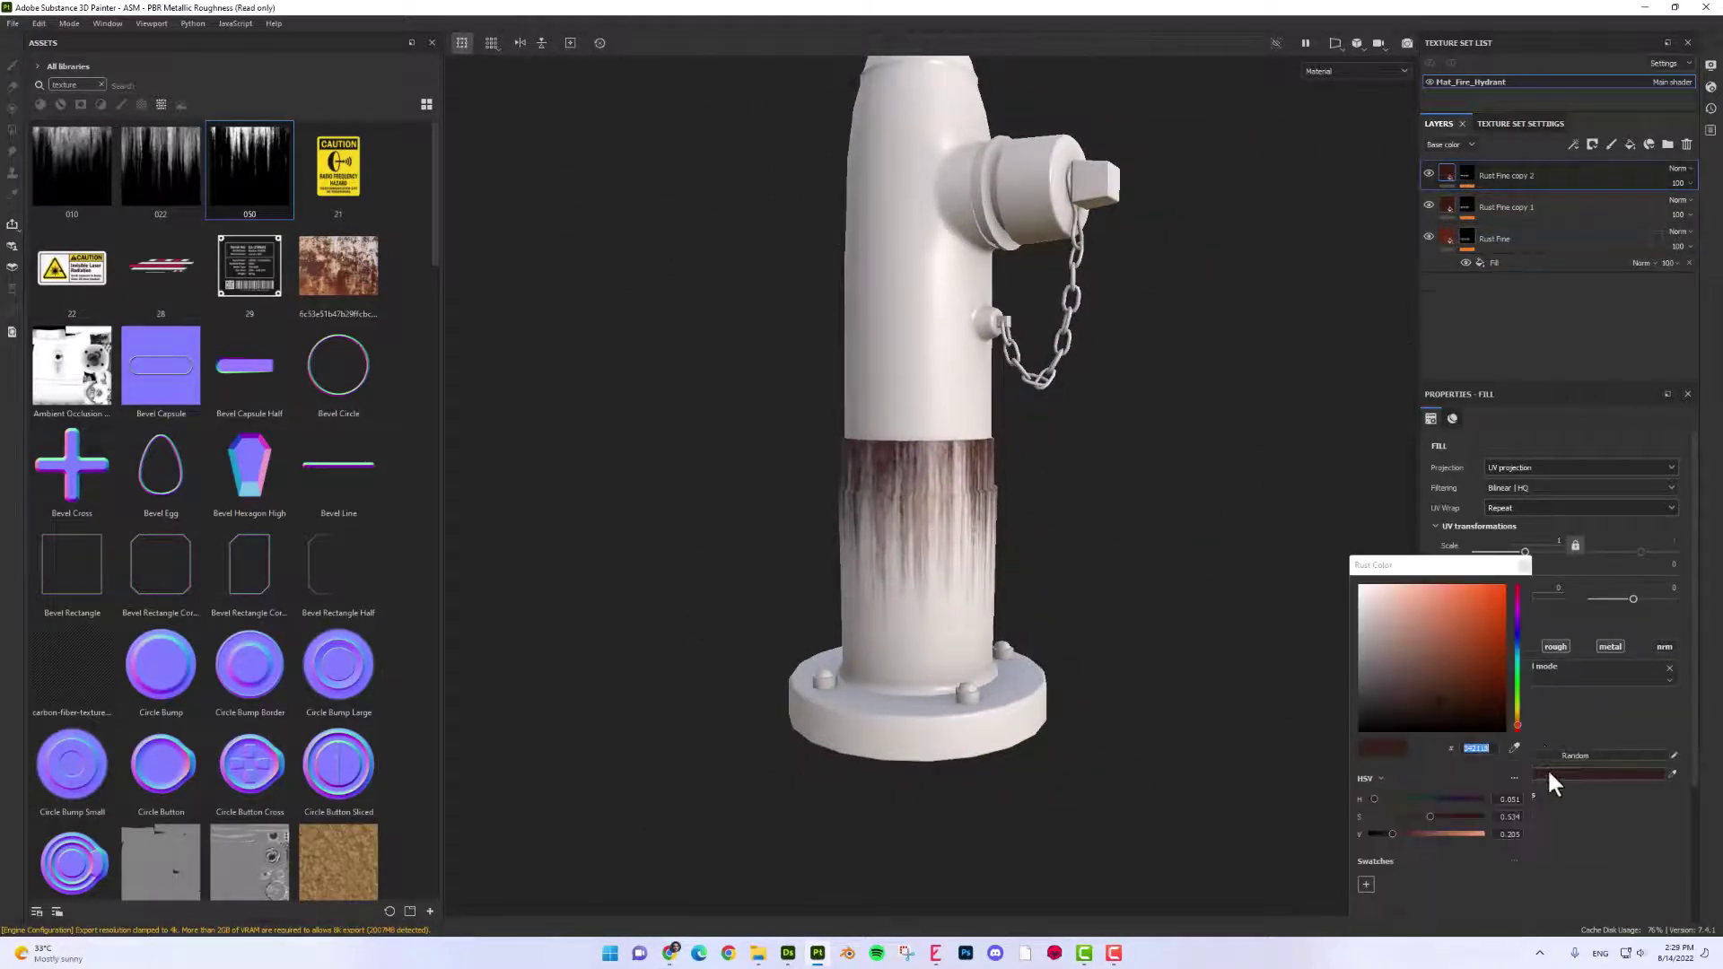
click(1517, 680)
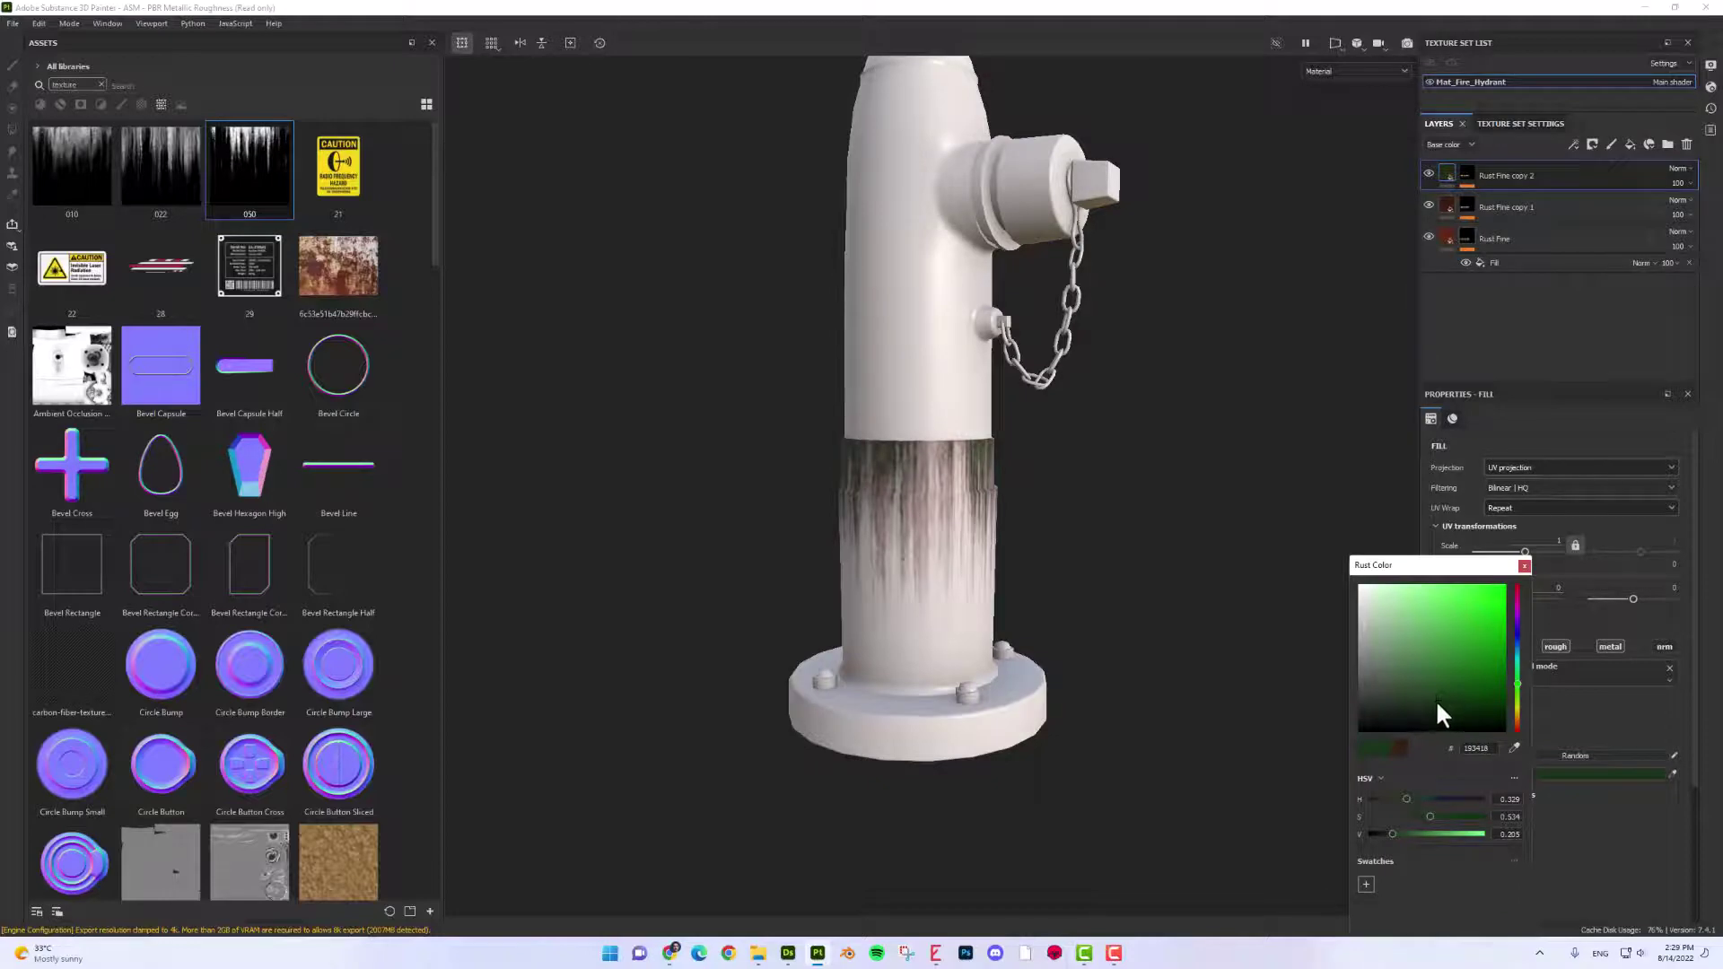
drag(1436, 703, 1422, 702)
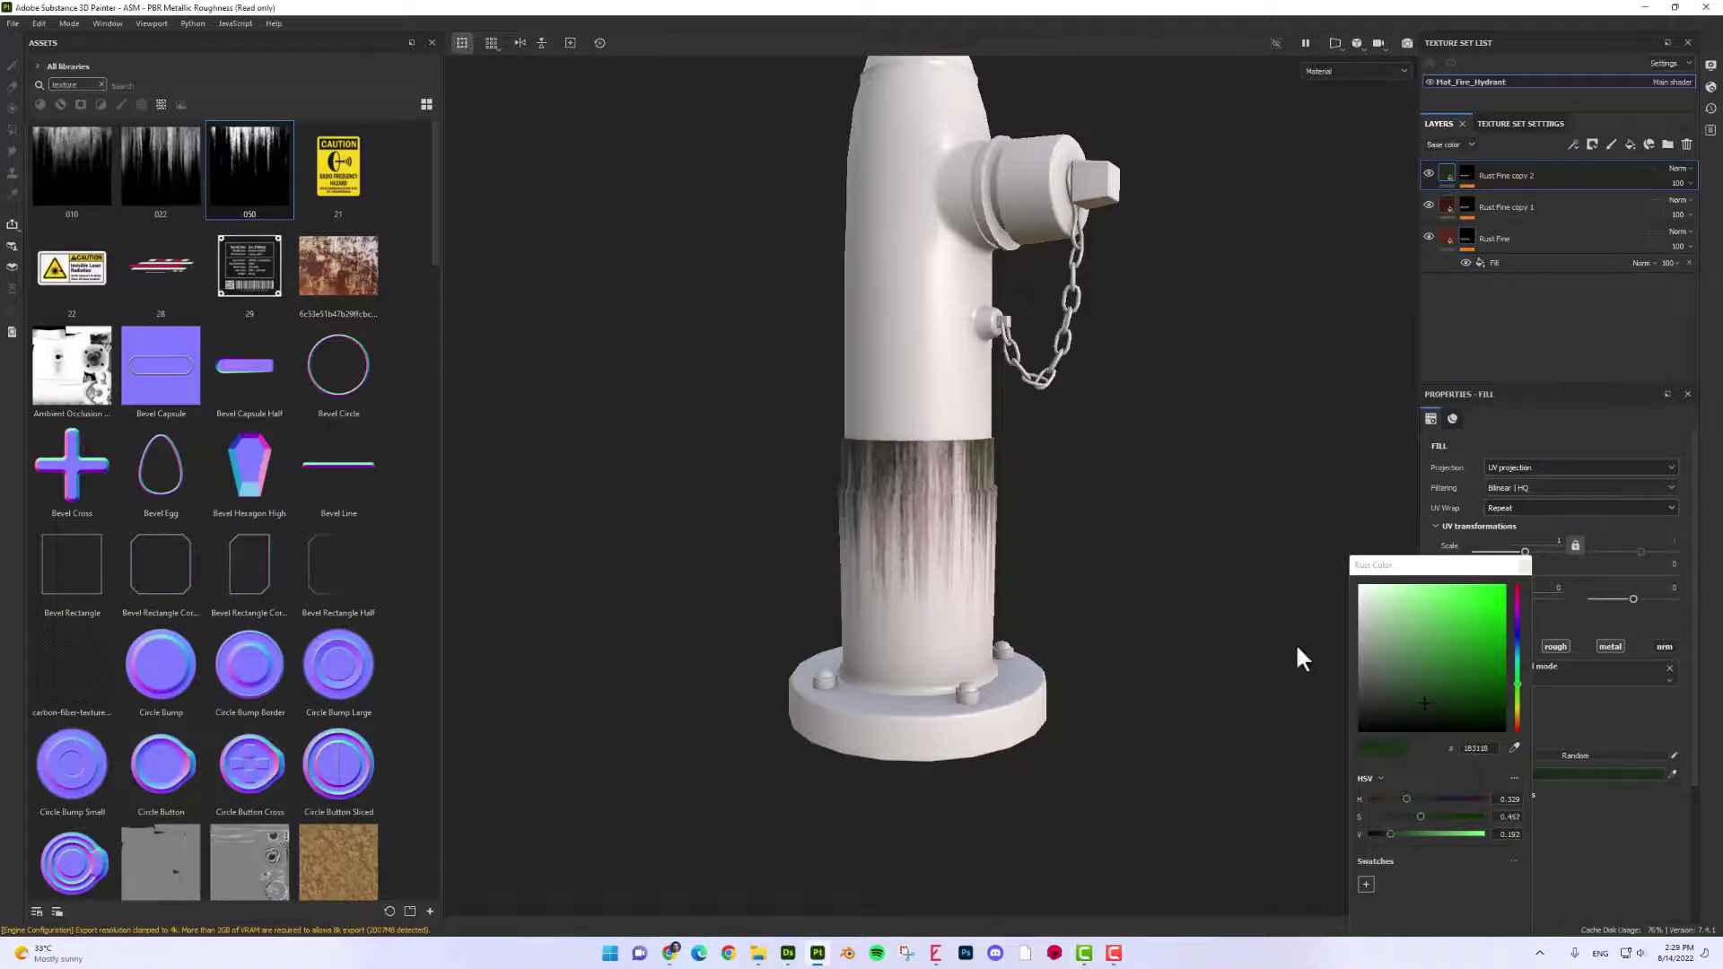
mouse_move(1295, 642)
alt+mouse_down()
mouse_move(772, 554)
mouse_move(908, 550)
mouse_move(908, 577)
mouse_move(1128, 431)
mouse_move(1077, 488)
mouse_move(1081, 531)
mouse_move(1377, 538)
mouse_move(893, 531)
mouse_move(779, 574)
mouse_move(819, 550)
mouse_move(1155, 604)
mouse_move(915, 542)
mouse_move(953, 538)
alt+mouse_up()
click(1428, 237)
click(1429, 237)
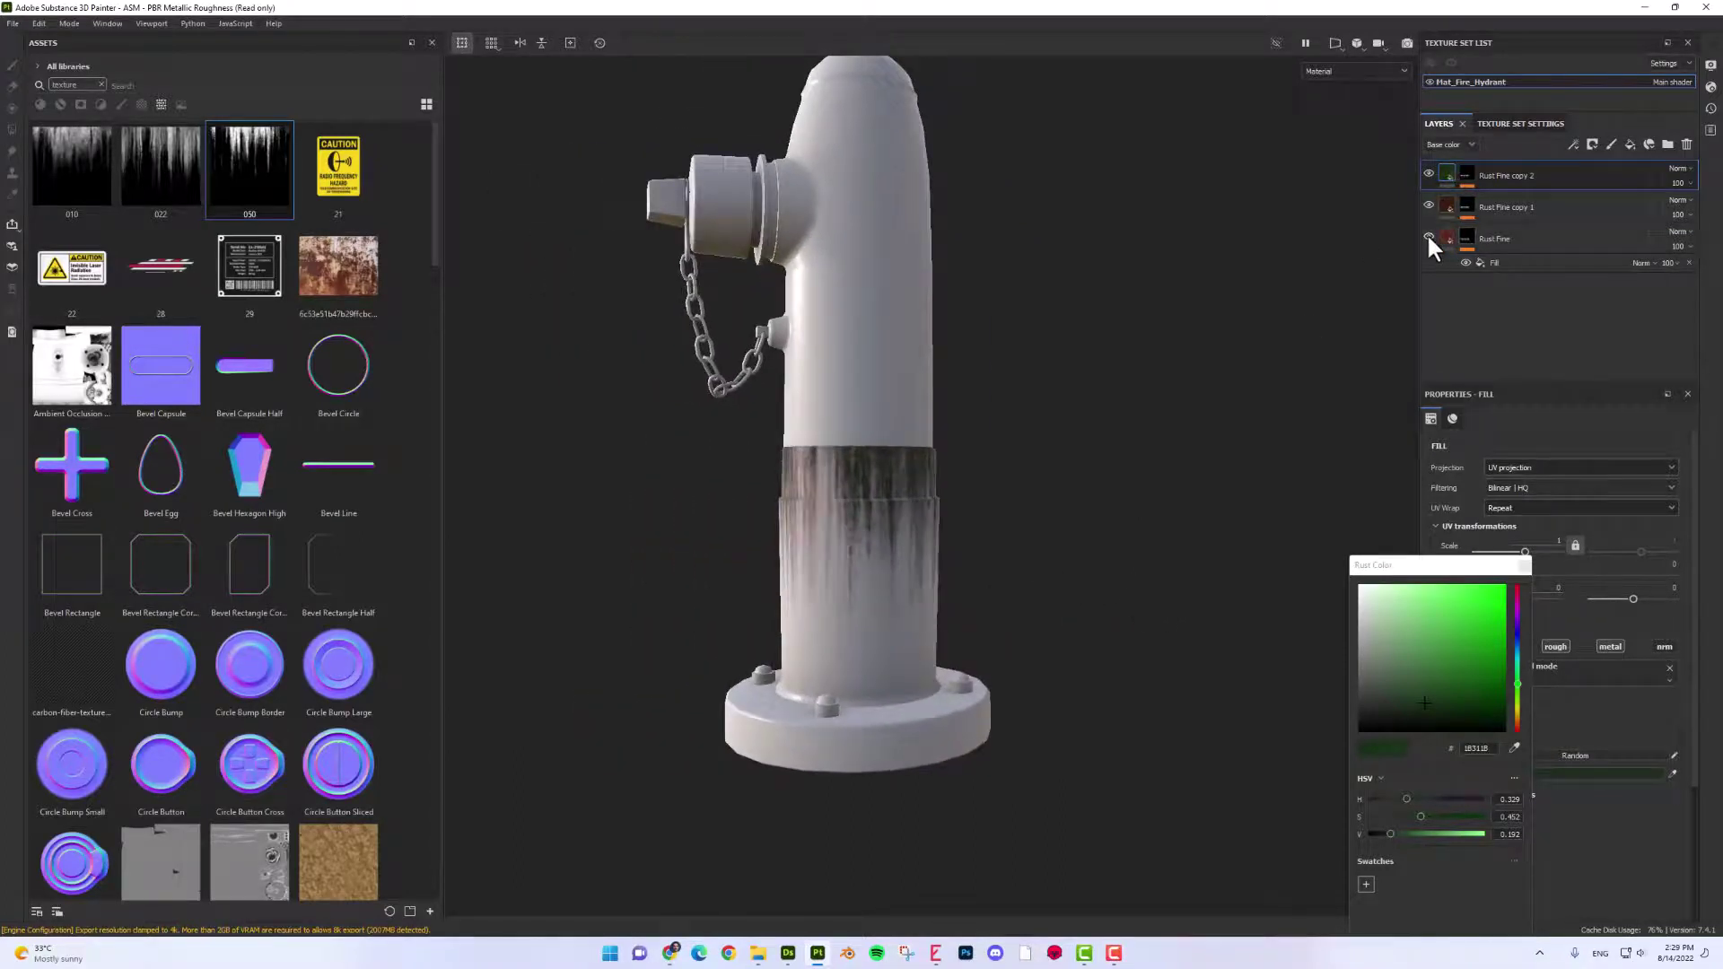
mouse_move(855, 373)
alt+mouse_down()
mouse_move(924, 431)
mouse_move(1035, 462)
mouse_move(892, 493)
mouse_move(1078, 473)
alt+mouse_up()
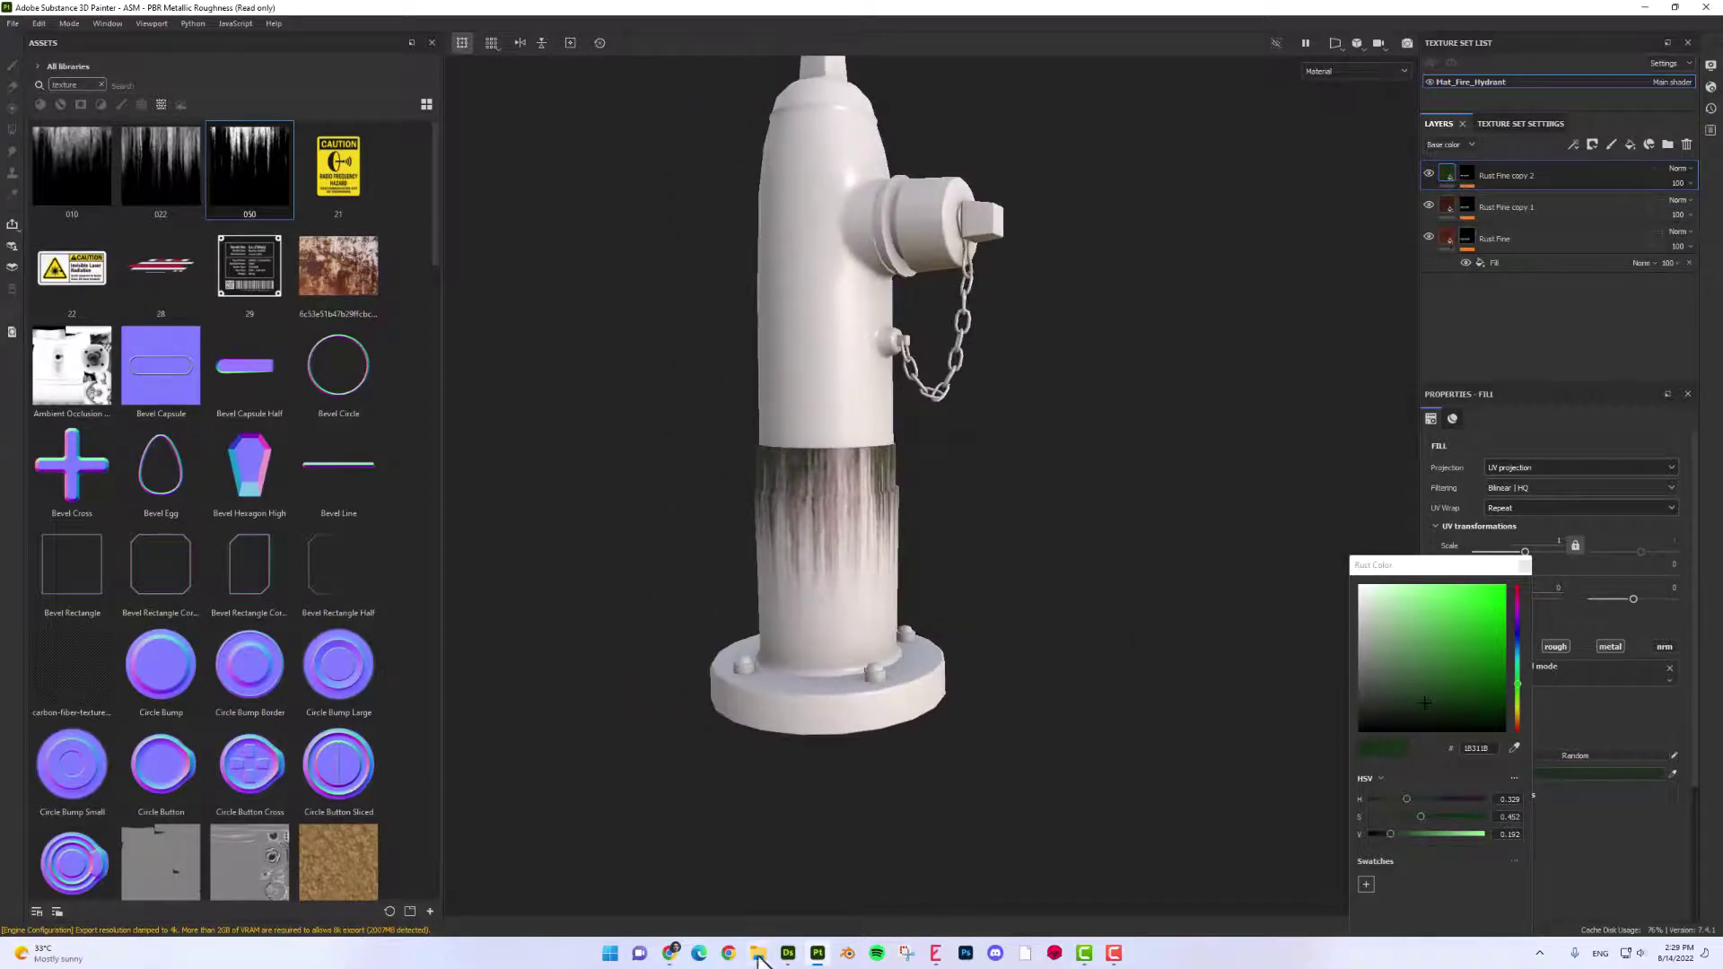
Step: Switch to File Explorer and bring leak image 002 from New folder into the Substance 3D Painter assets for import
mouse_move(758, 959)
click(805, 907)
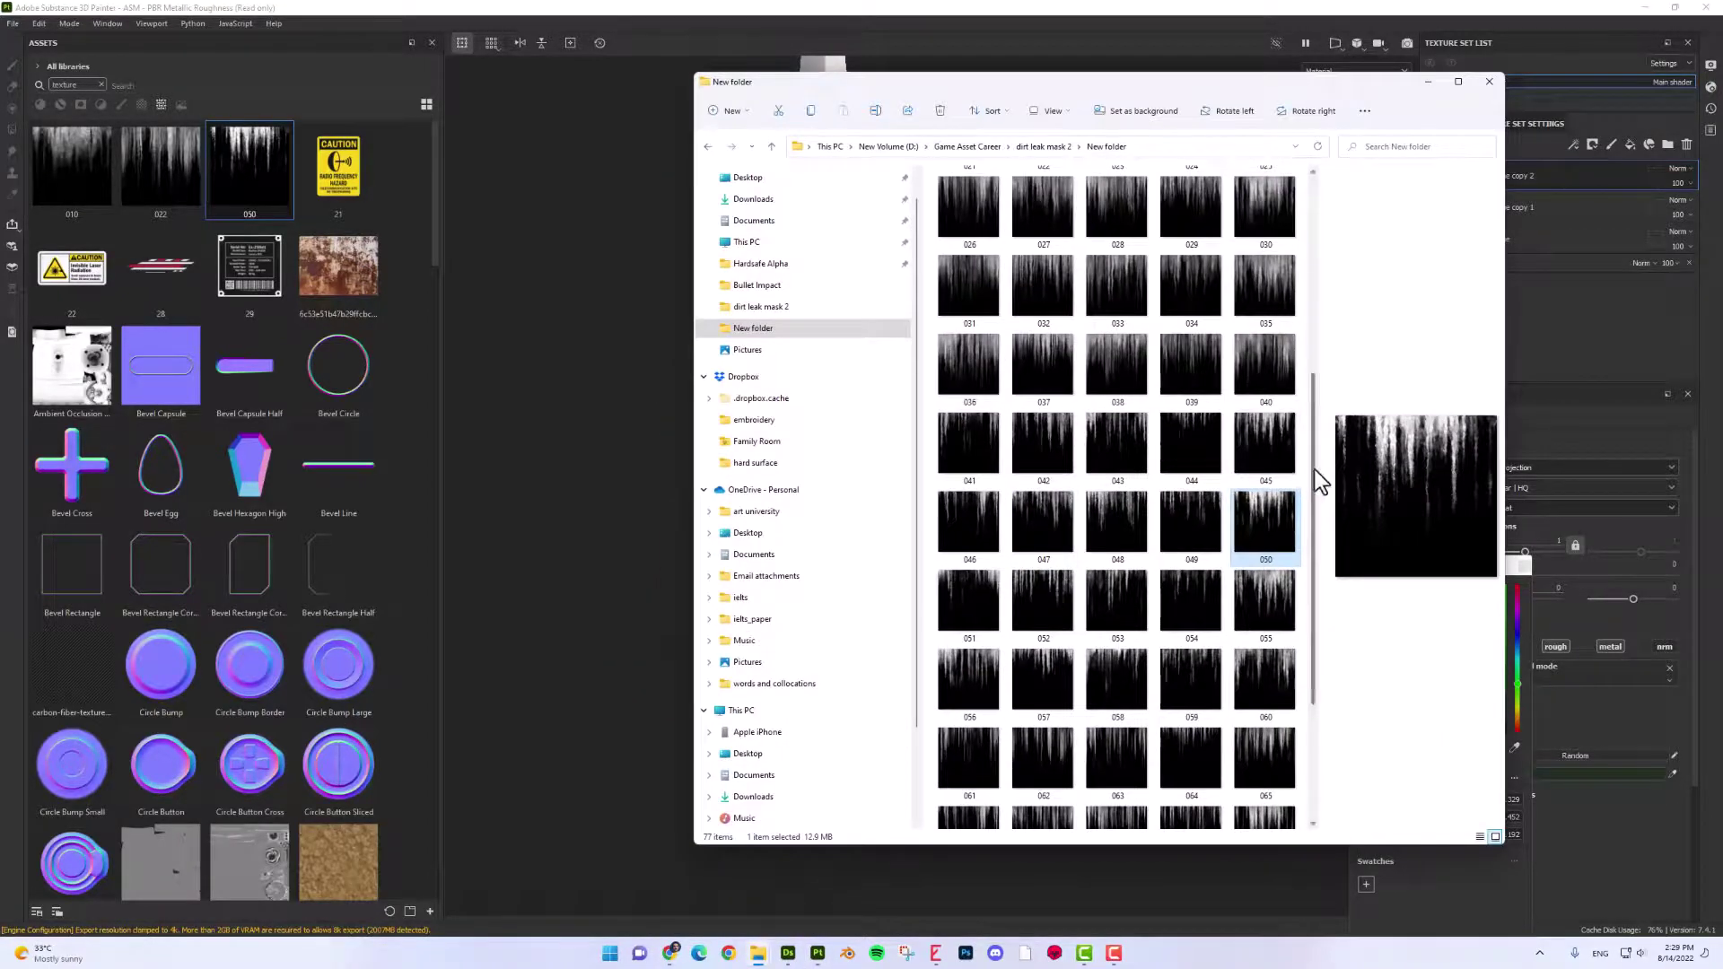
scroll(1316, 471, down, 5)
drag(1316, 650, 1329, 214)
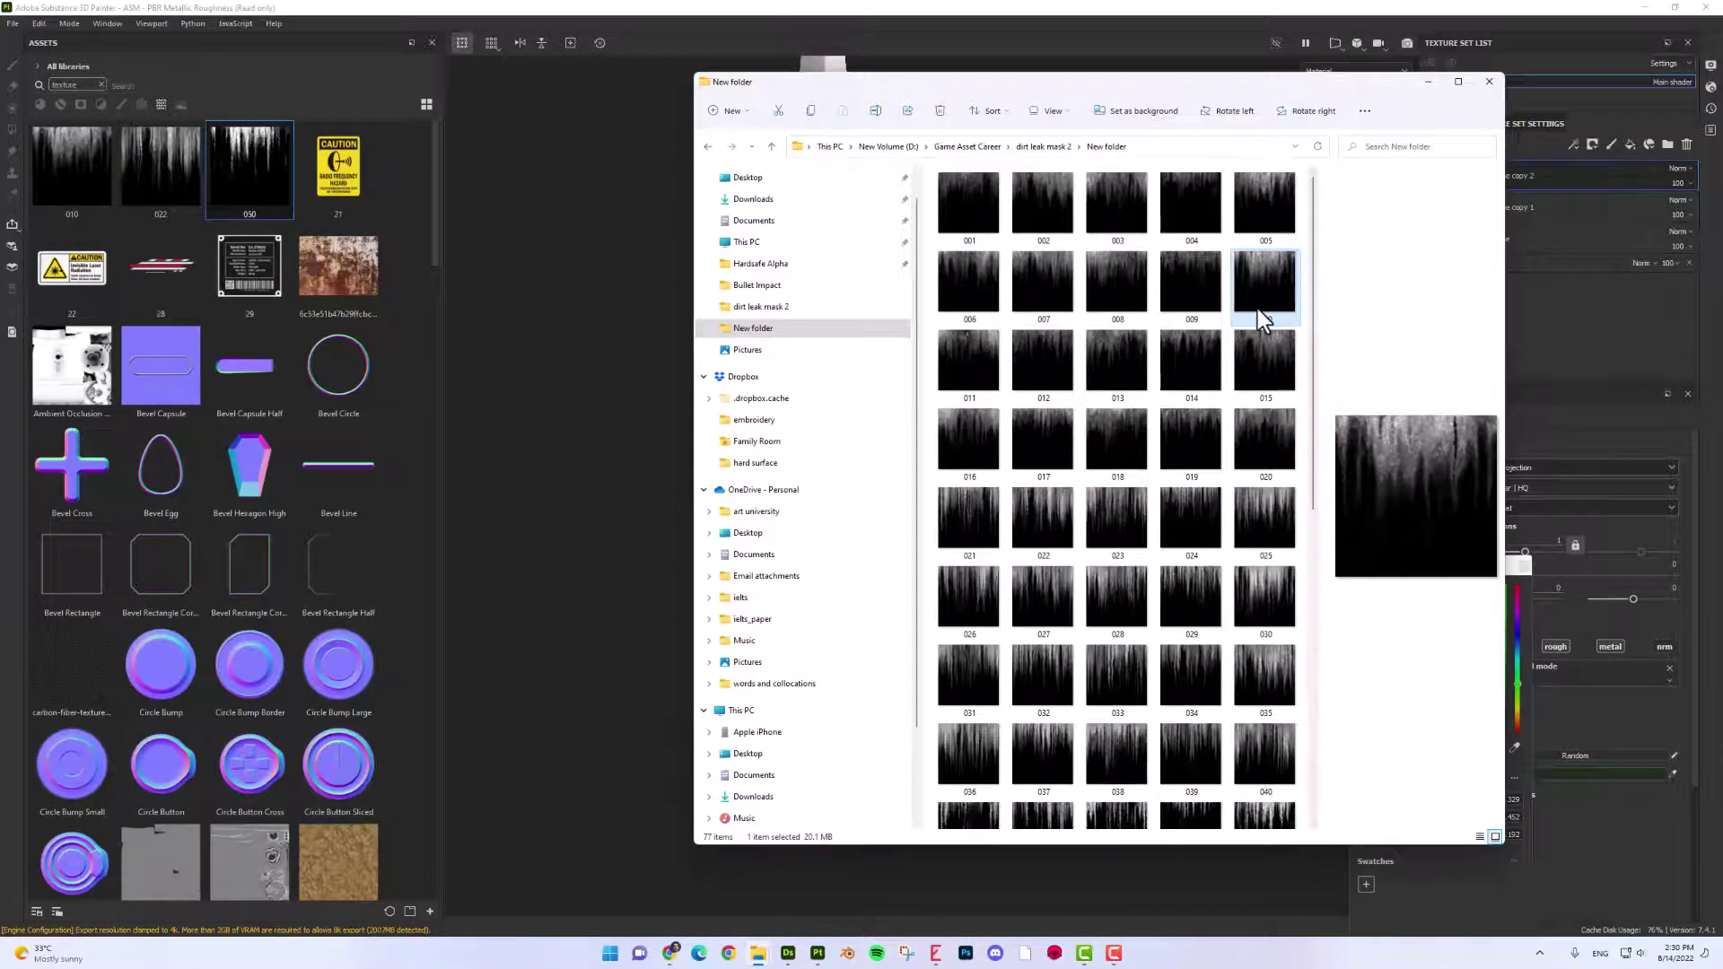
click(1034, 206)
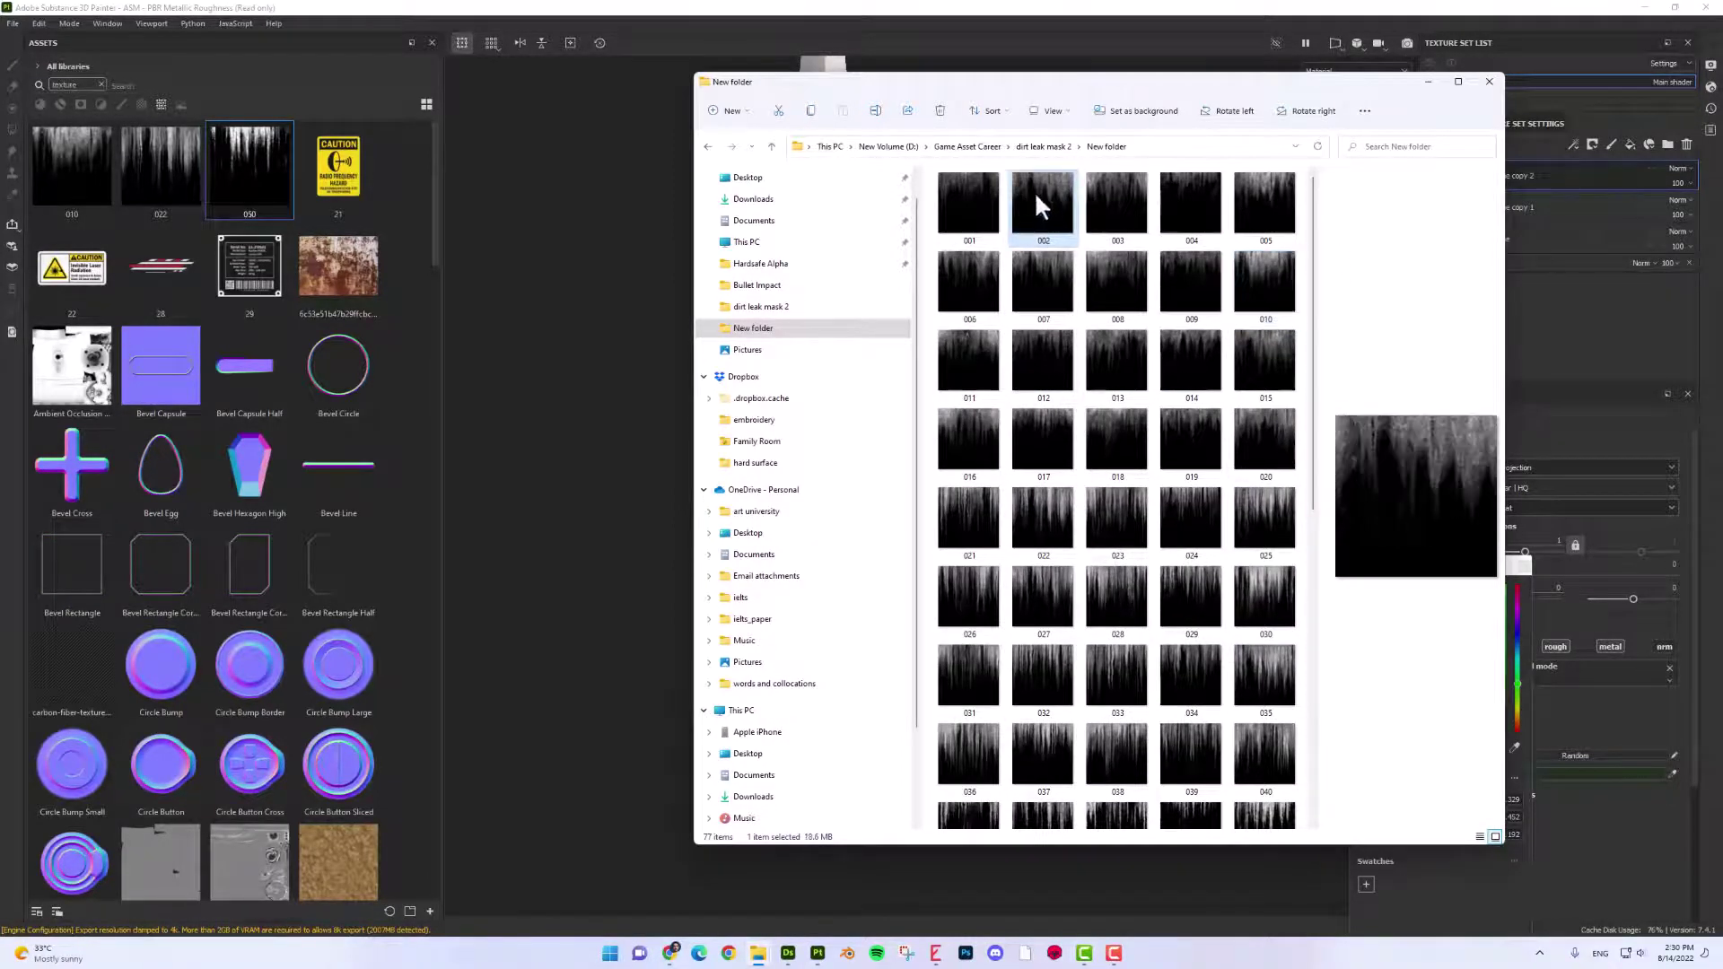
drag(1039, 207, 162, 377)
click(1428, 82)
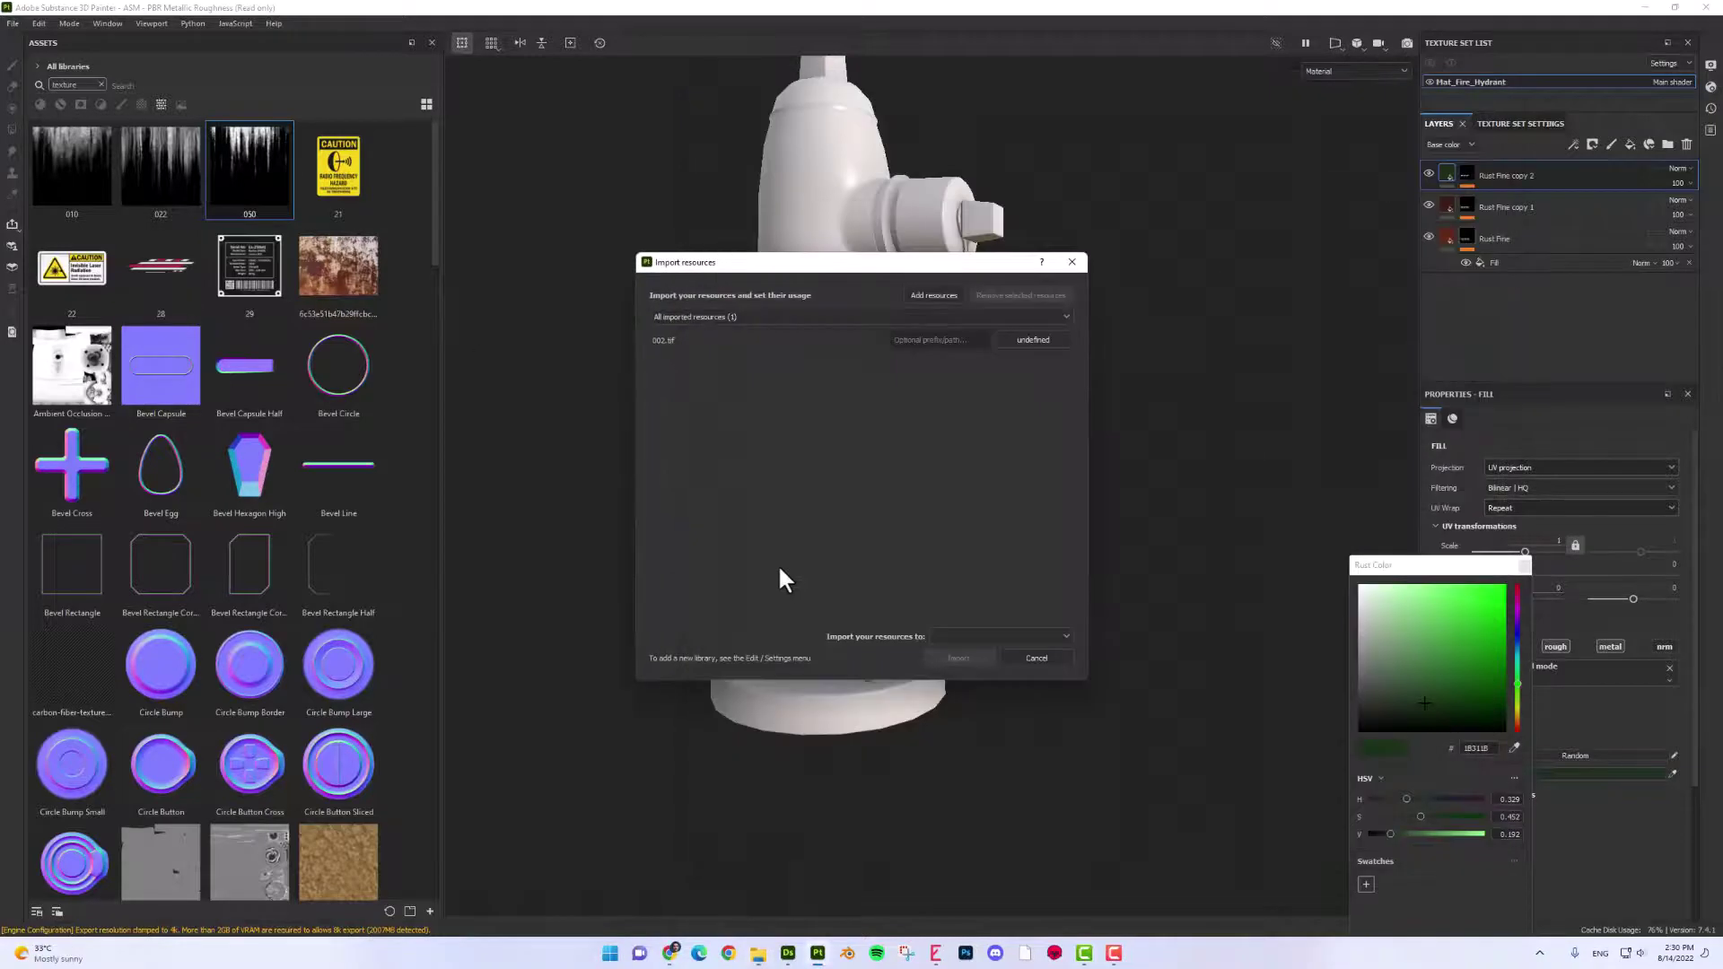
Step: Define the 002 image's usage as texture, choose an import destination and import it
click(1020, 344)
click(1028, 358)
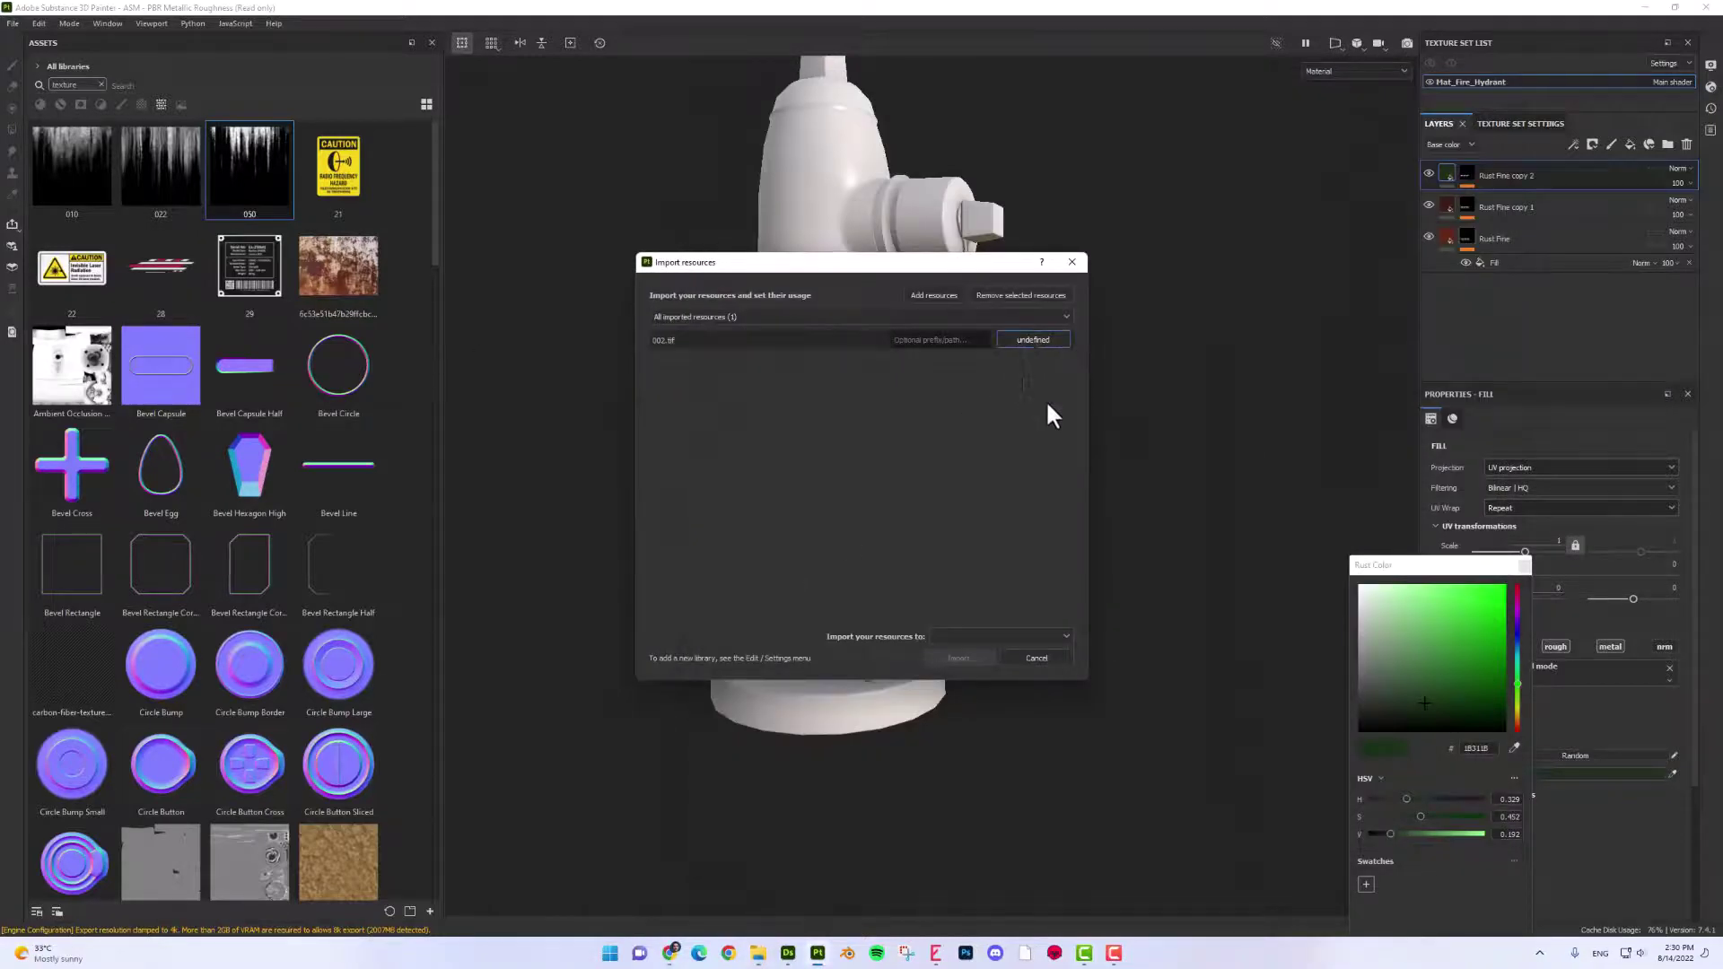
click(1000, 640)
click(987, 658)
click(957, 658)
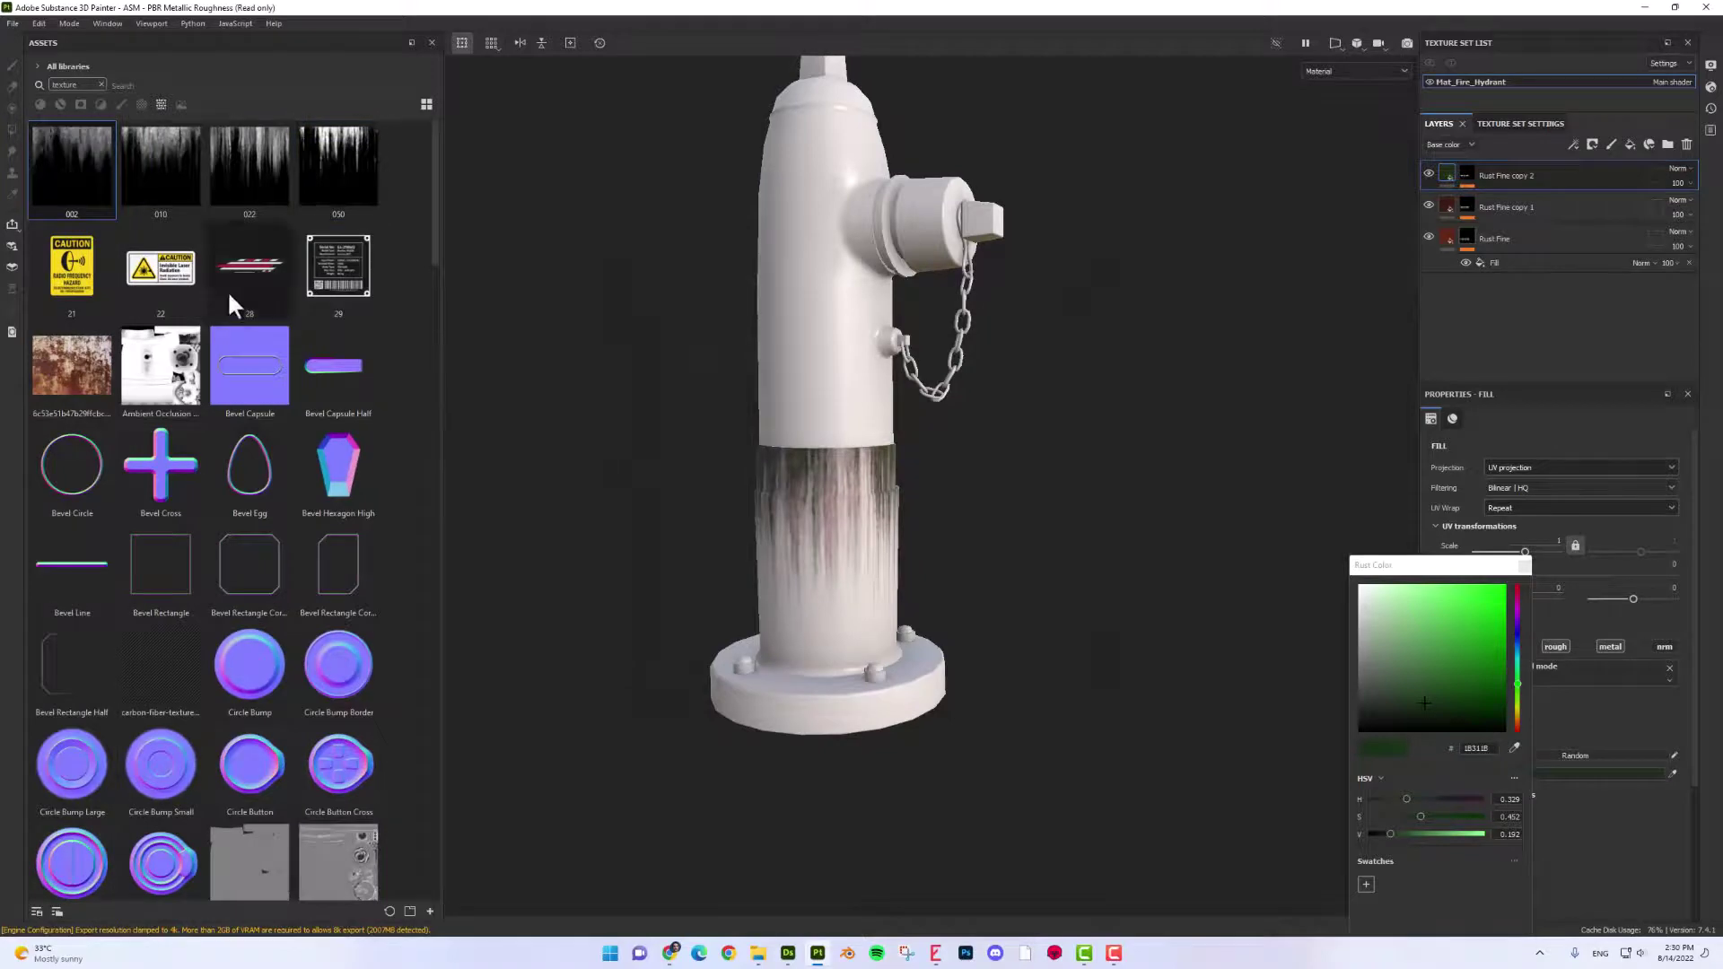
Step: Assign the imported 002 texture to the grayscale input of the original Rust Fine mask's fill and inspect the leaks around the hydrant
click(1464, 237)
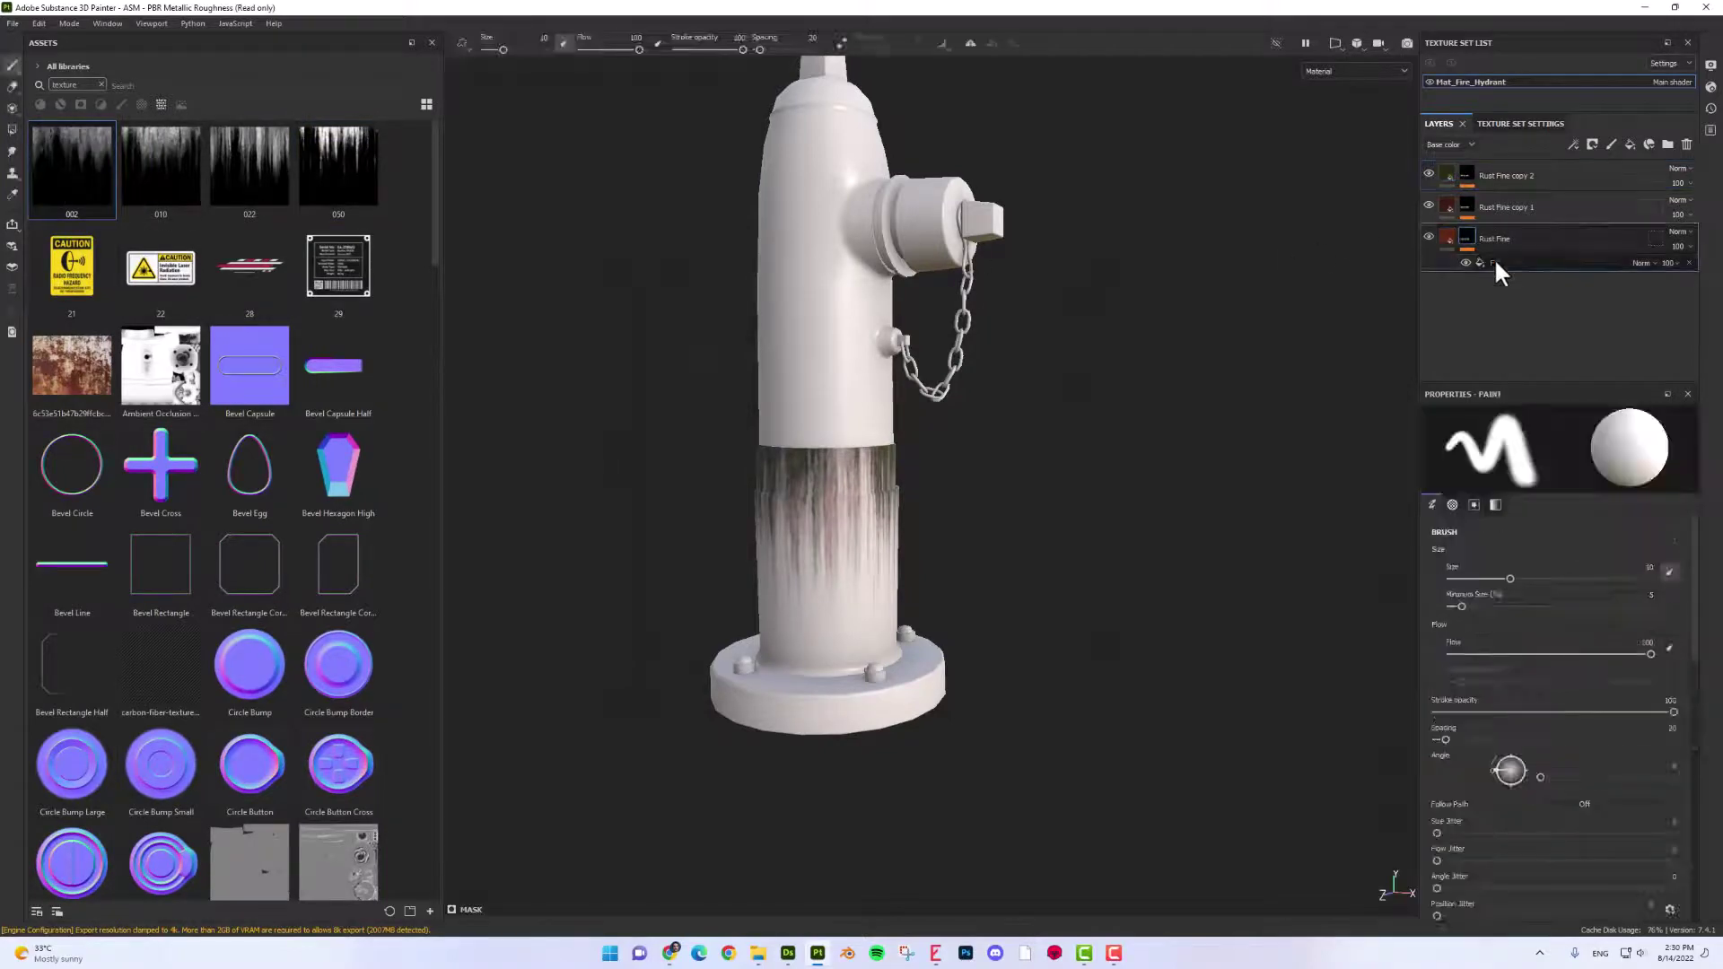
click(1494, 260)
drag(100, 155, 1489, 738)
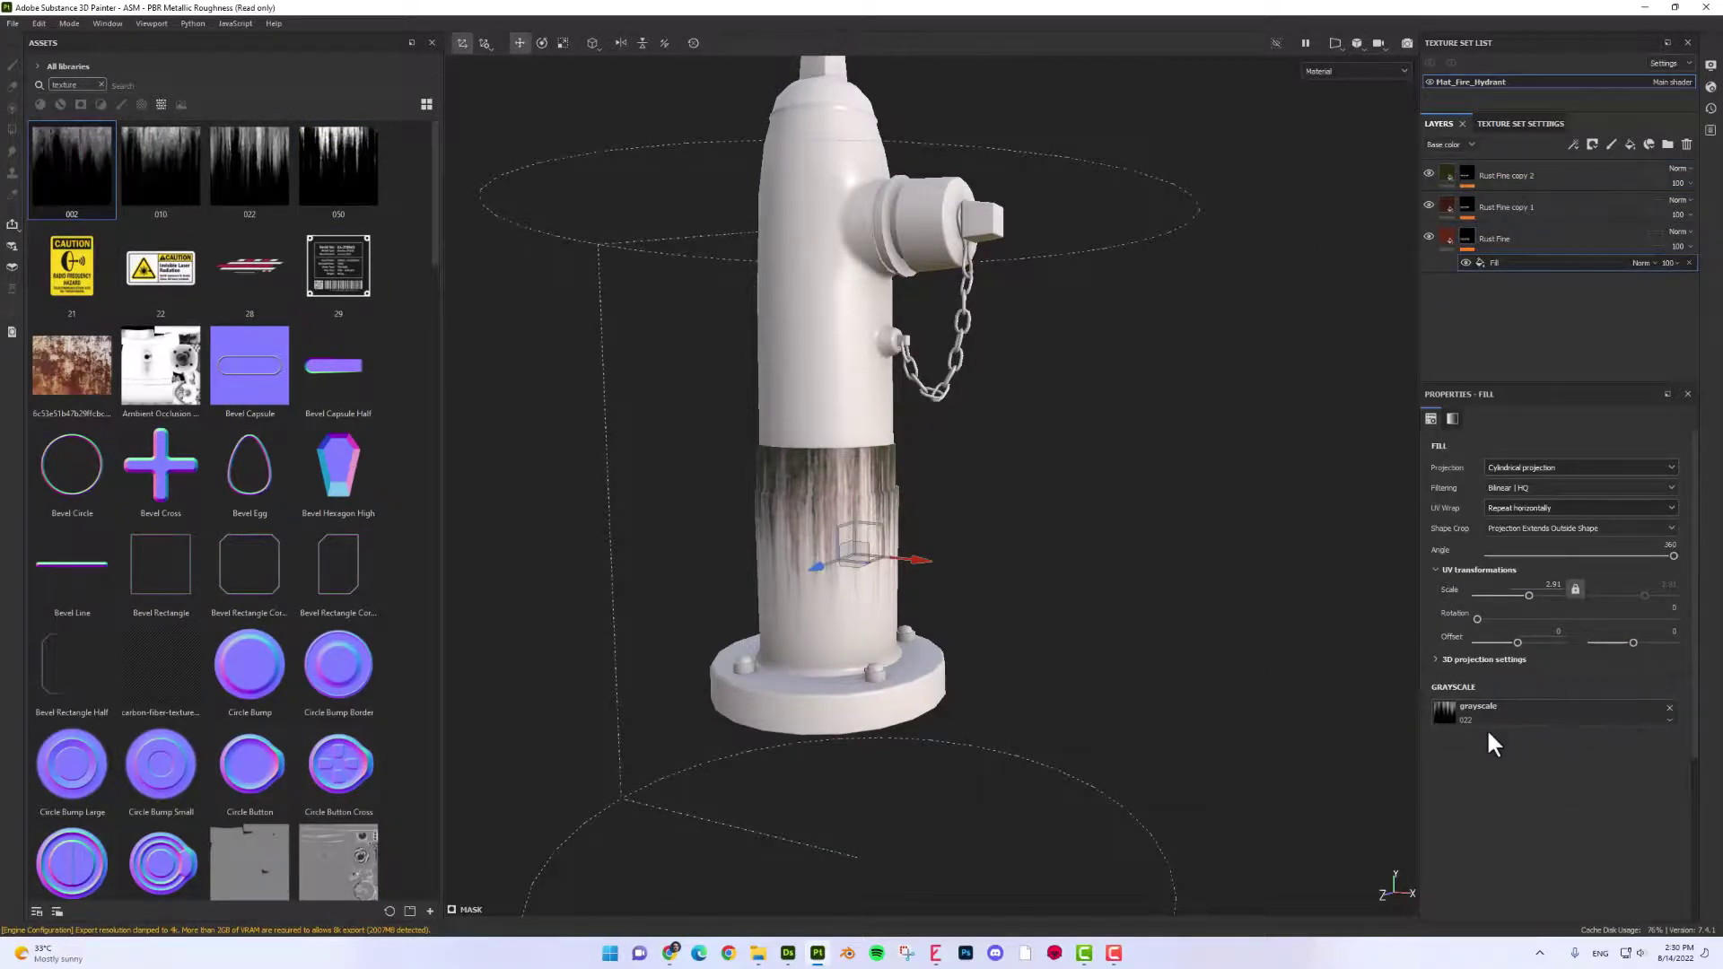
alt+drag(973, 538, 1167, 513)
scroll(931, 503, up, 1)
alt+middle_drag(904, 514, 714, 516)
alt+right_drag(857, 530, 912, 453)
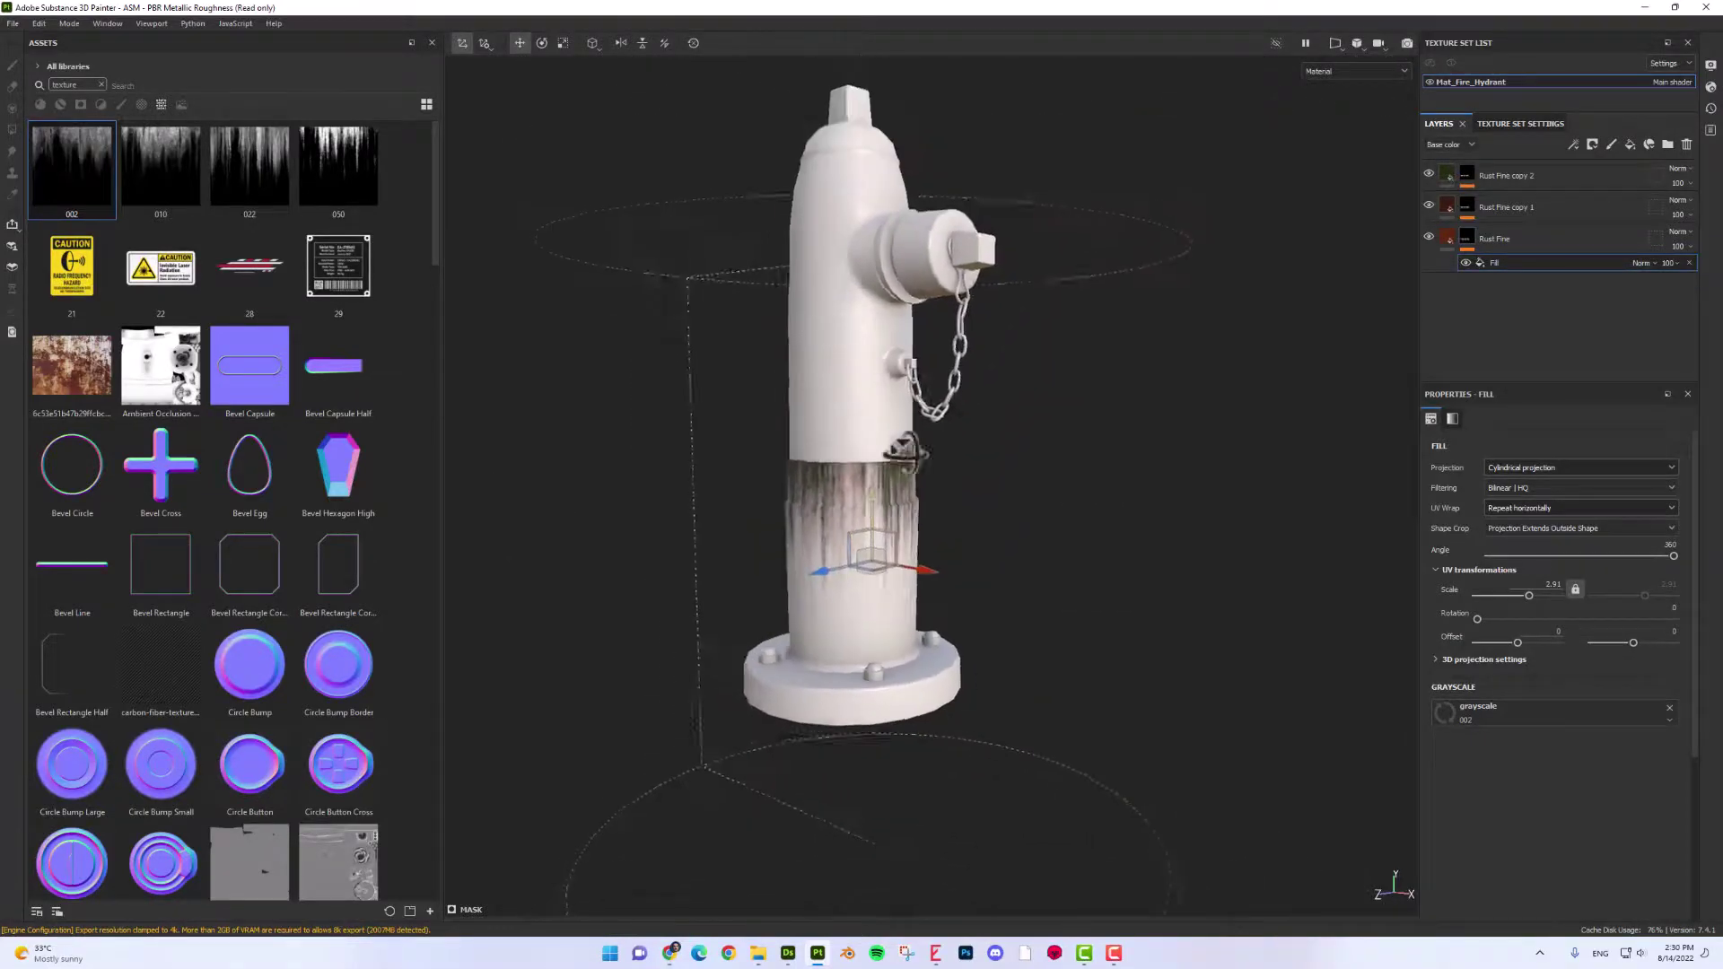
alt+drag(912, 453, 1024, 448)
alt+middle_drag(1028, 447, 1117, 448)
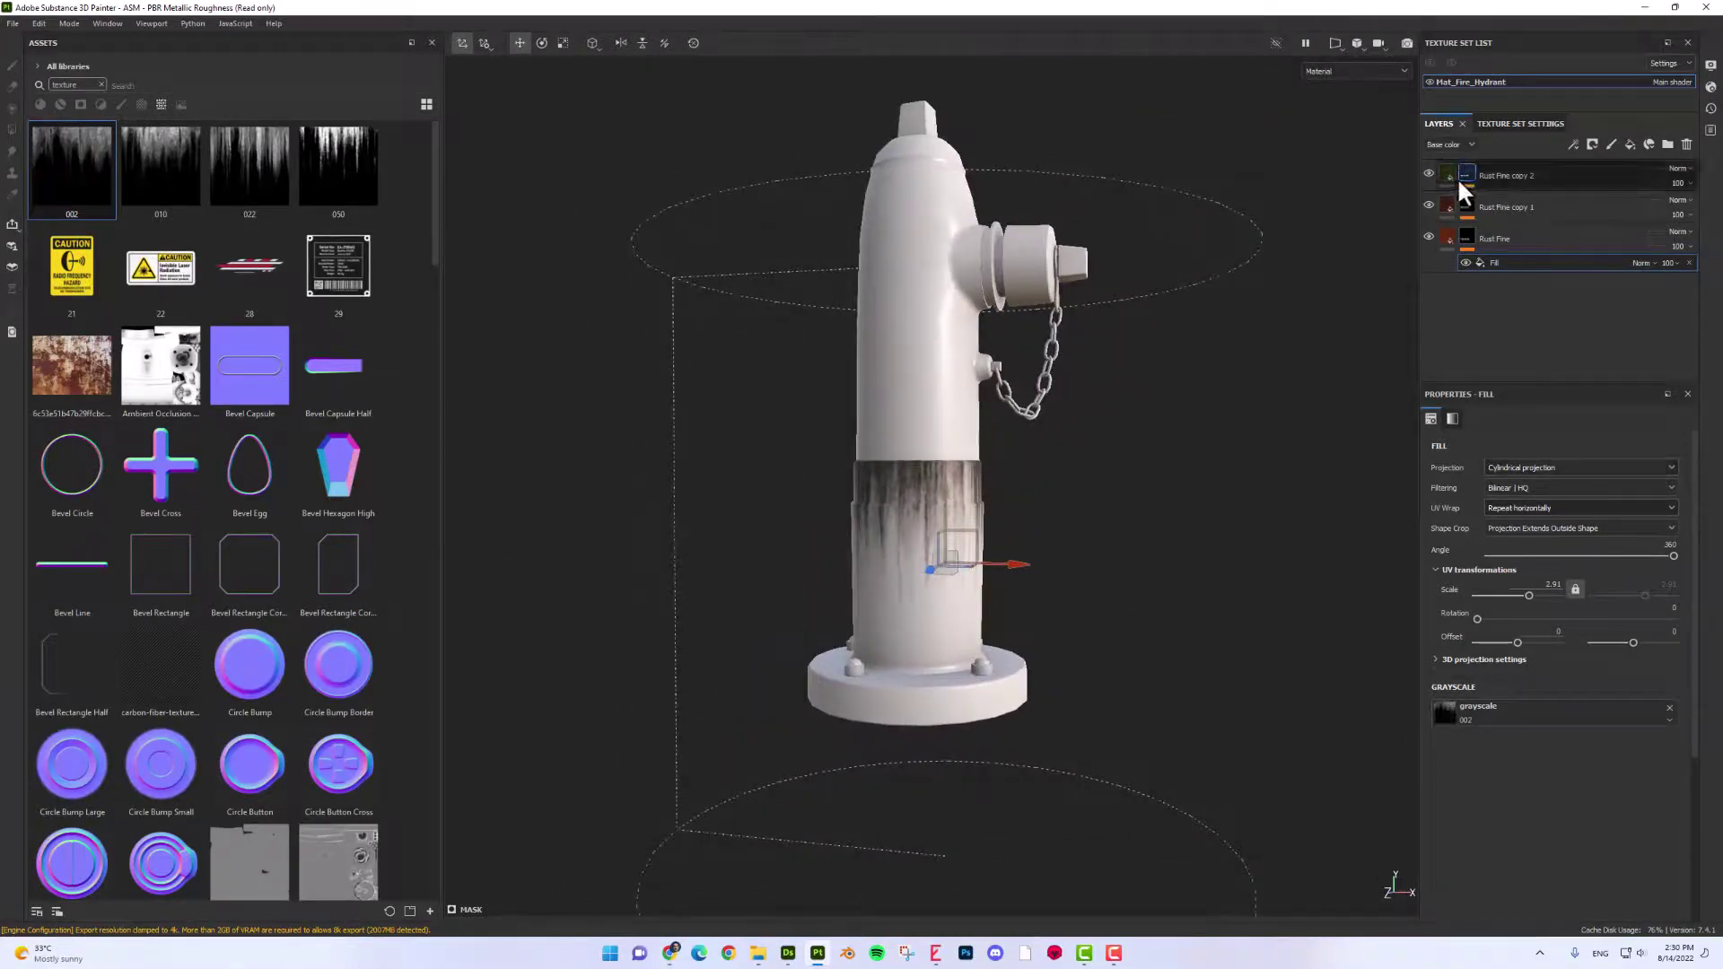
Step: Reduce the opacity of the Rust Fine copy 2 layer to 55 and check the blended leaks on the hydrant
click(1525, 181)
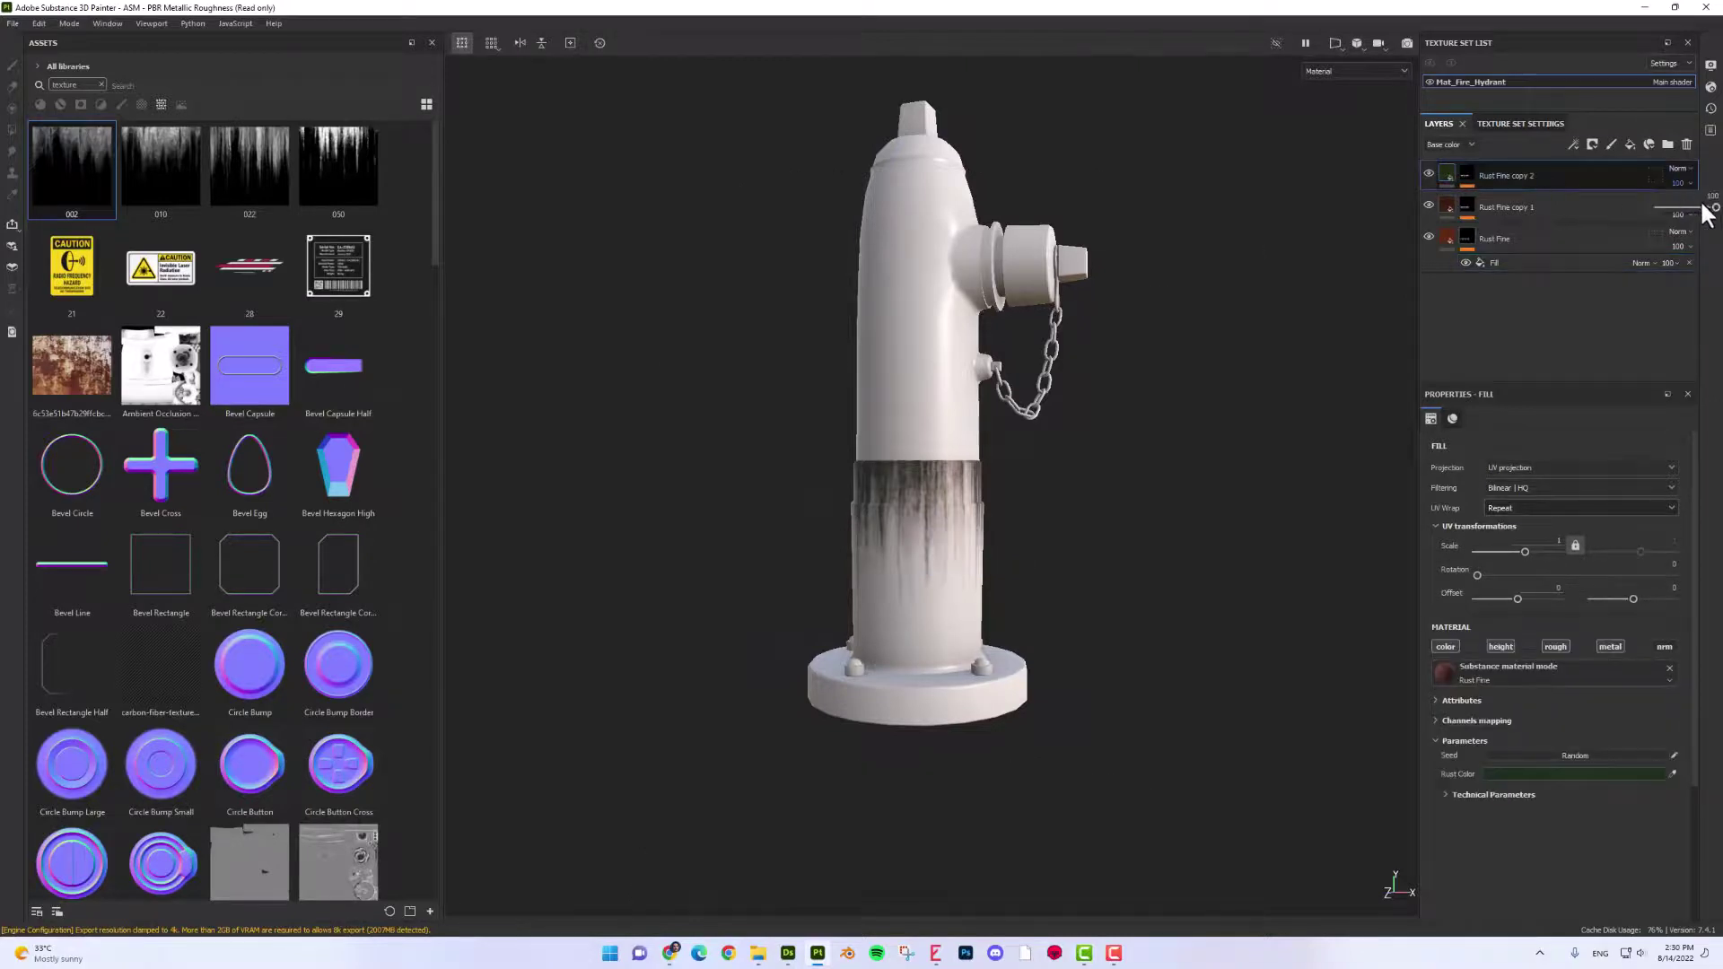
drag(1701, 206, 1681, 206)
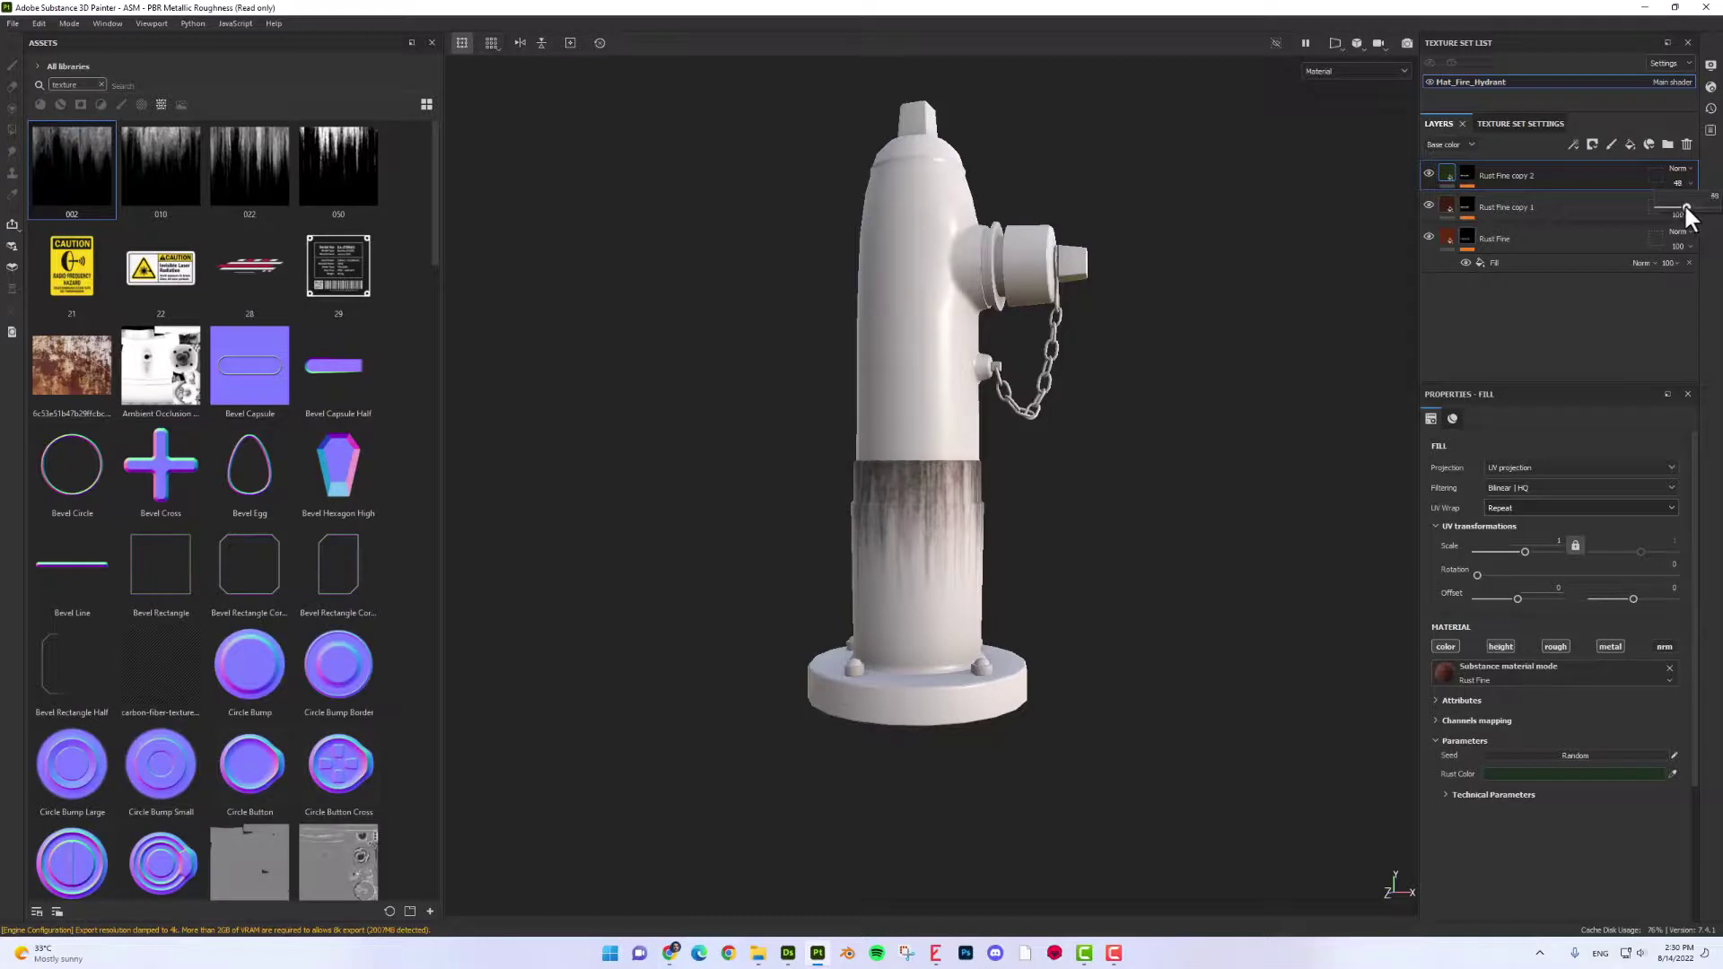
alt+drag(1040, 556, 1140, 530)
alt+drag(1043, 456, 999, 459)
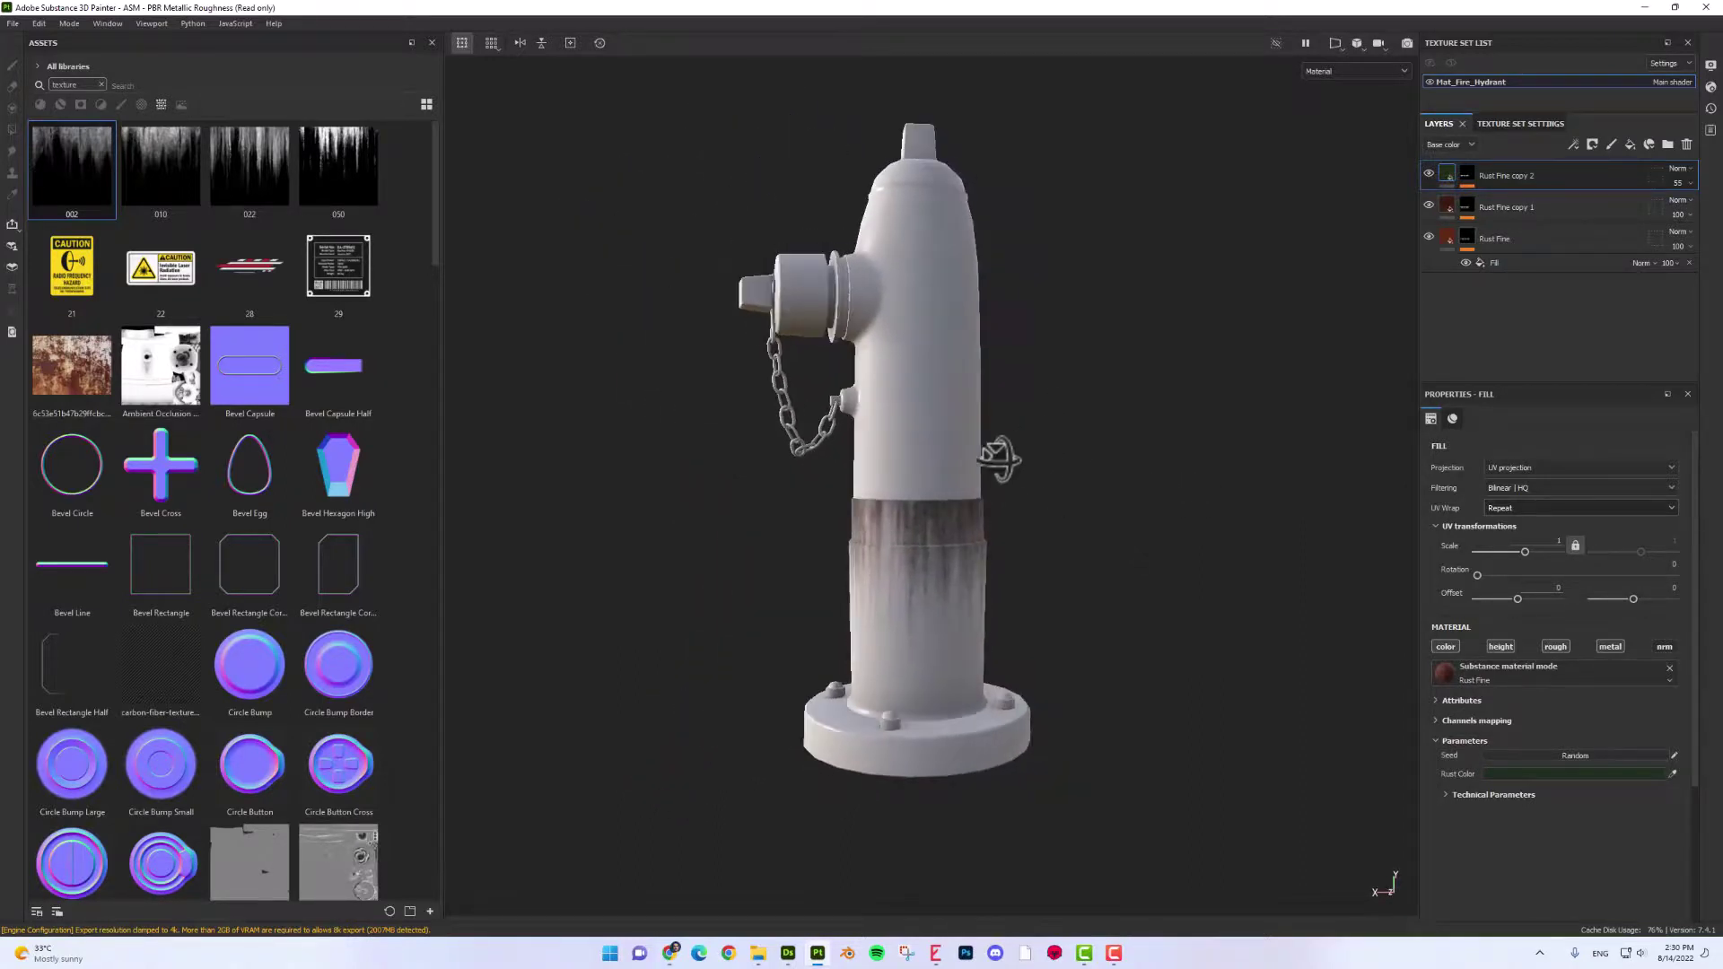
Step: Add the _Steel smart material beneath the Rust Fine layers and inspect the hydrant from several sides
click(100, 85)
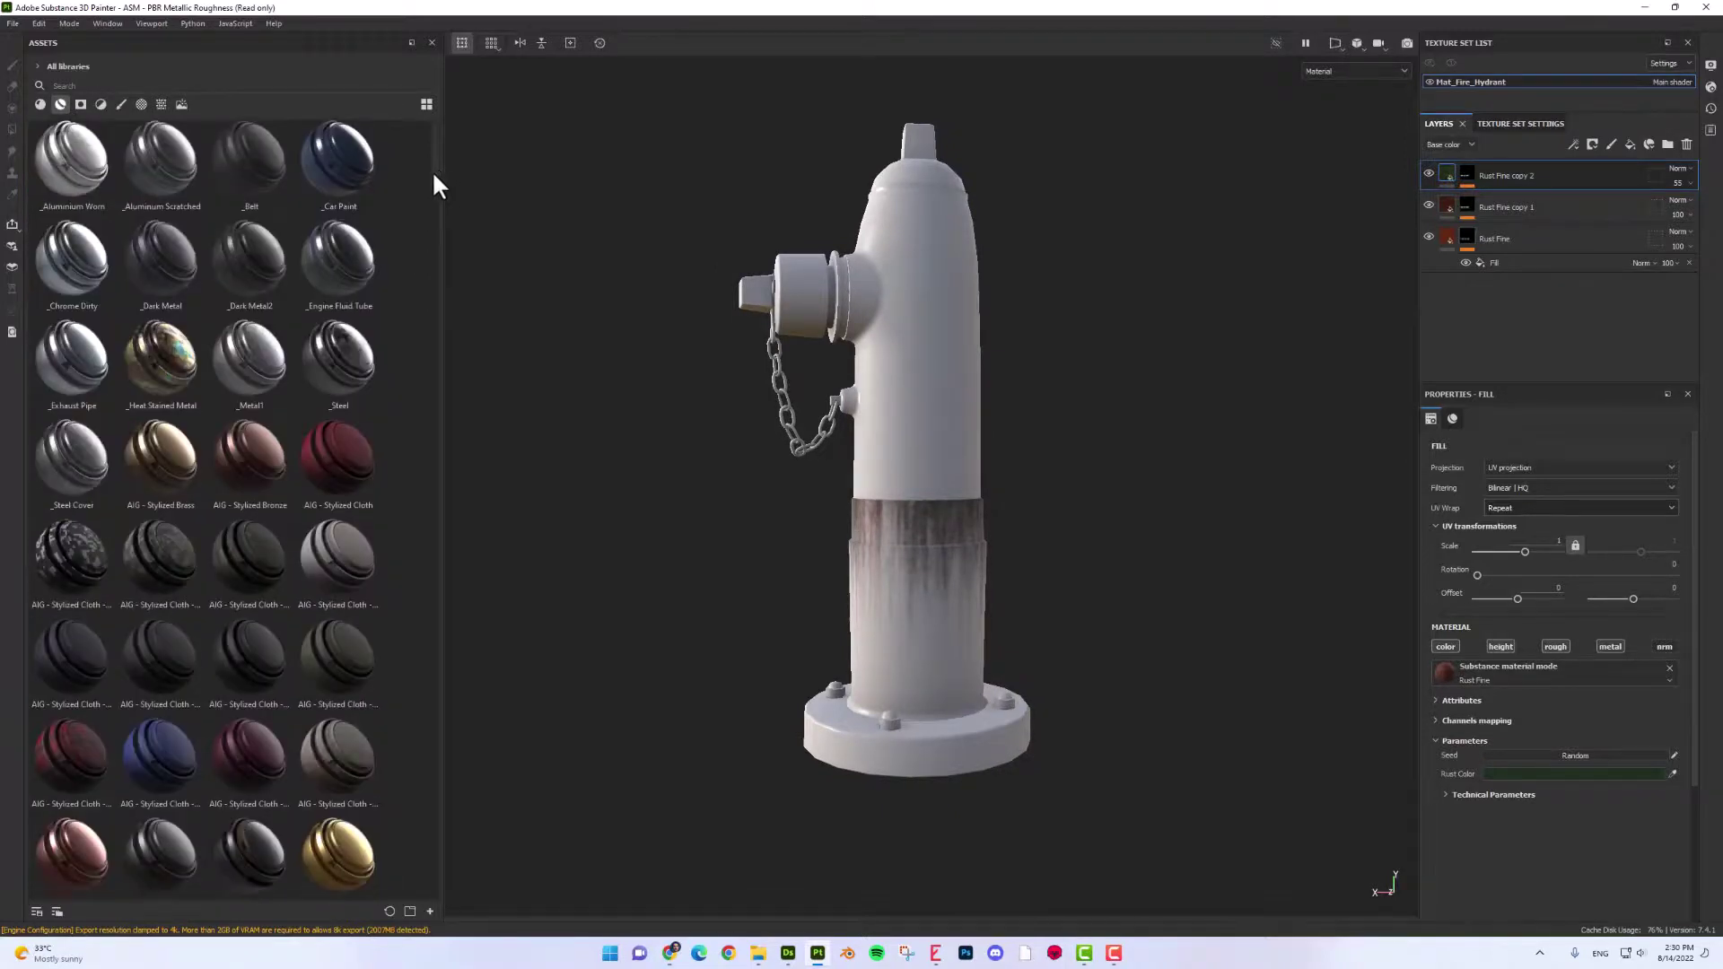
scroll(436, 182, down, 1)
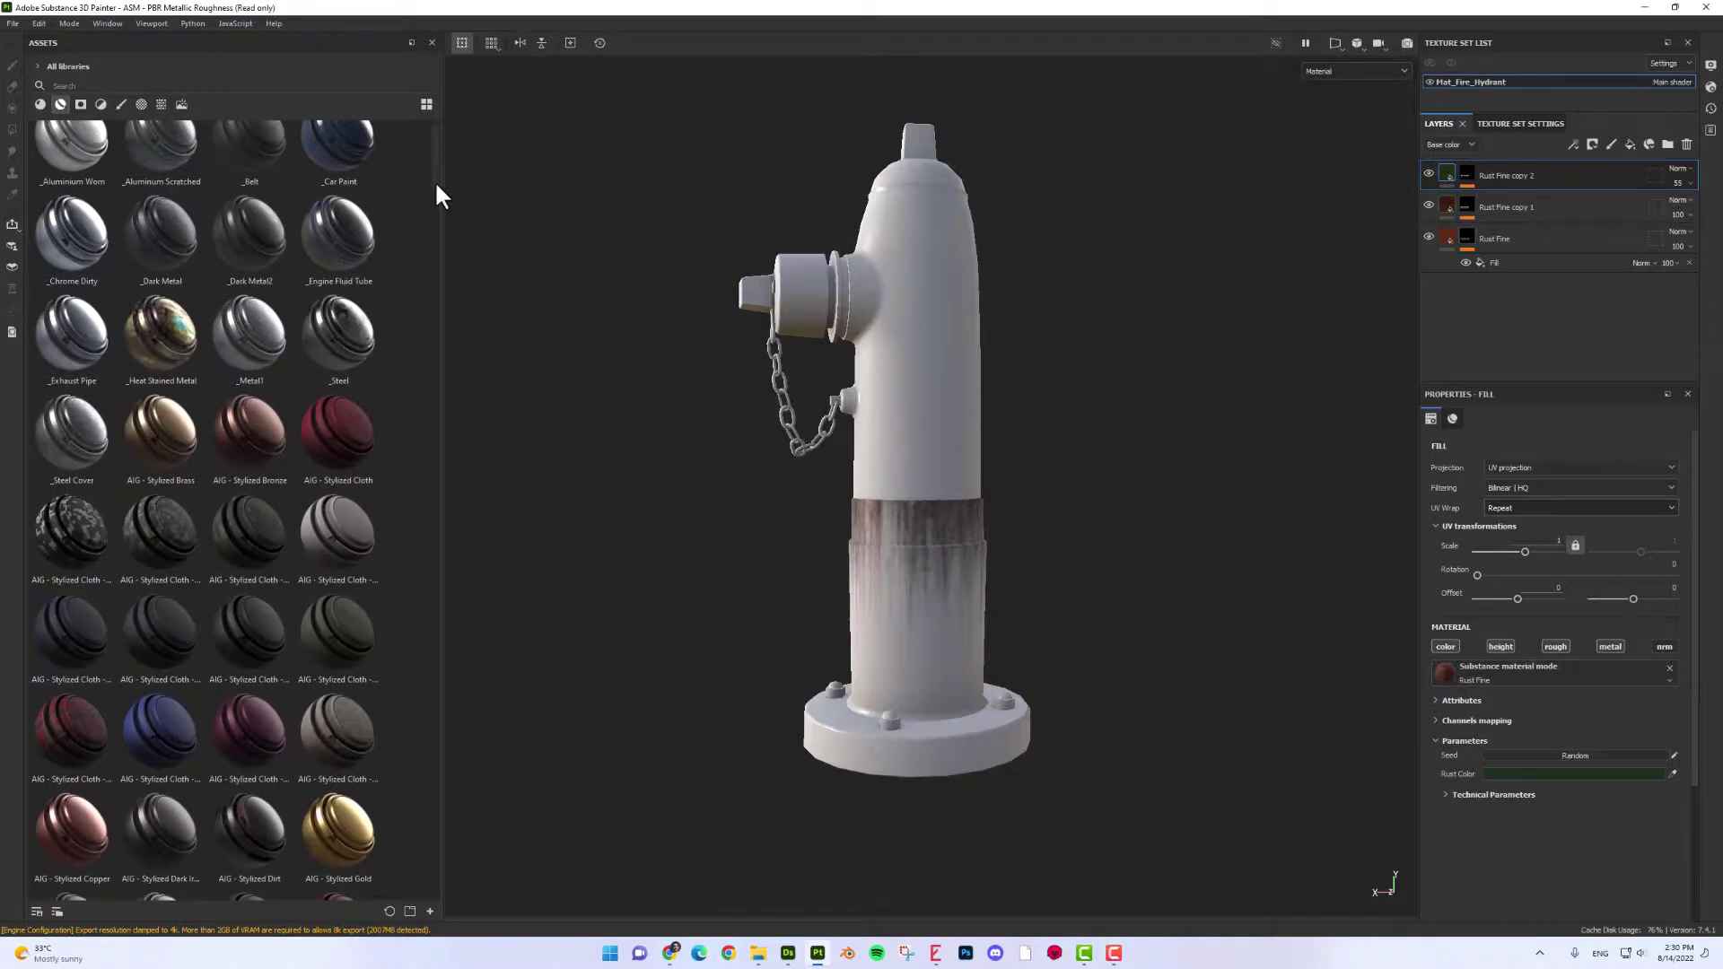
drag(327, 342, 1461, 316)
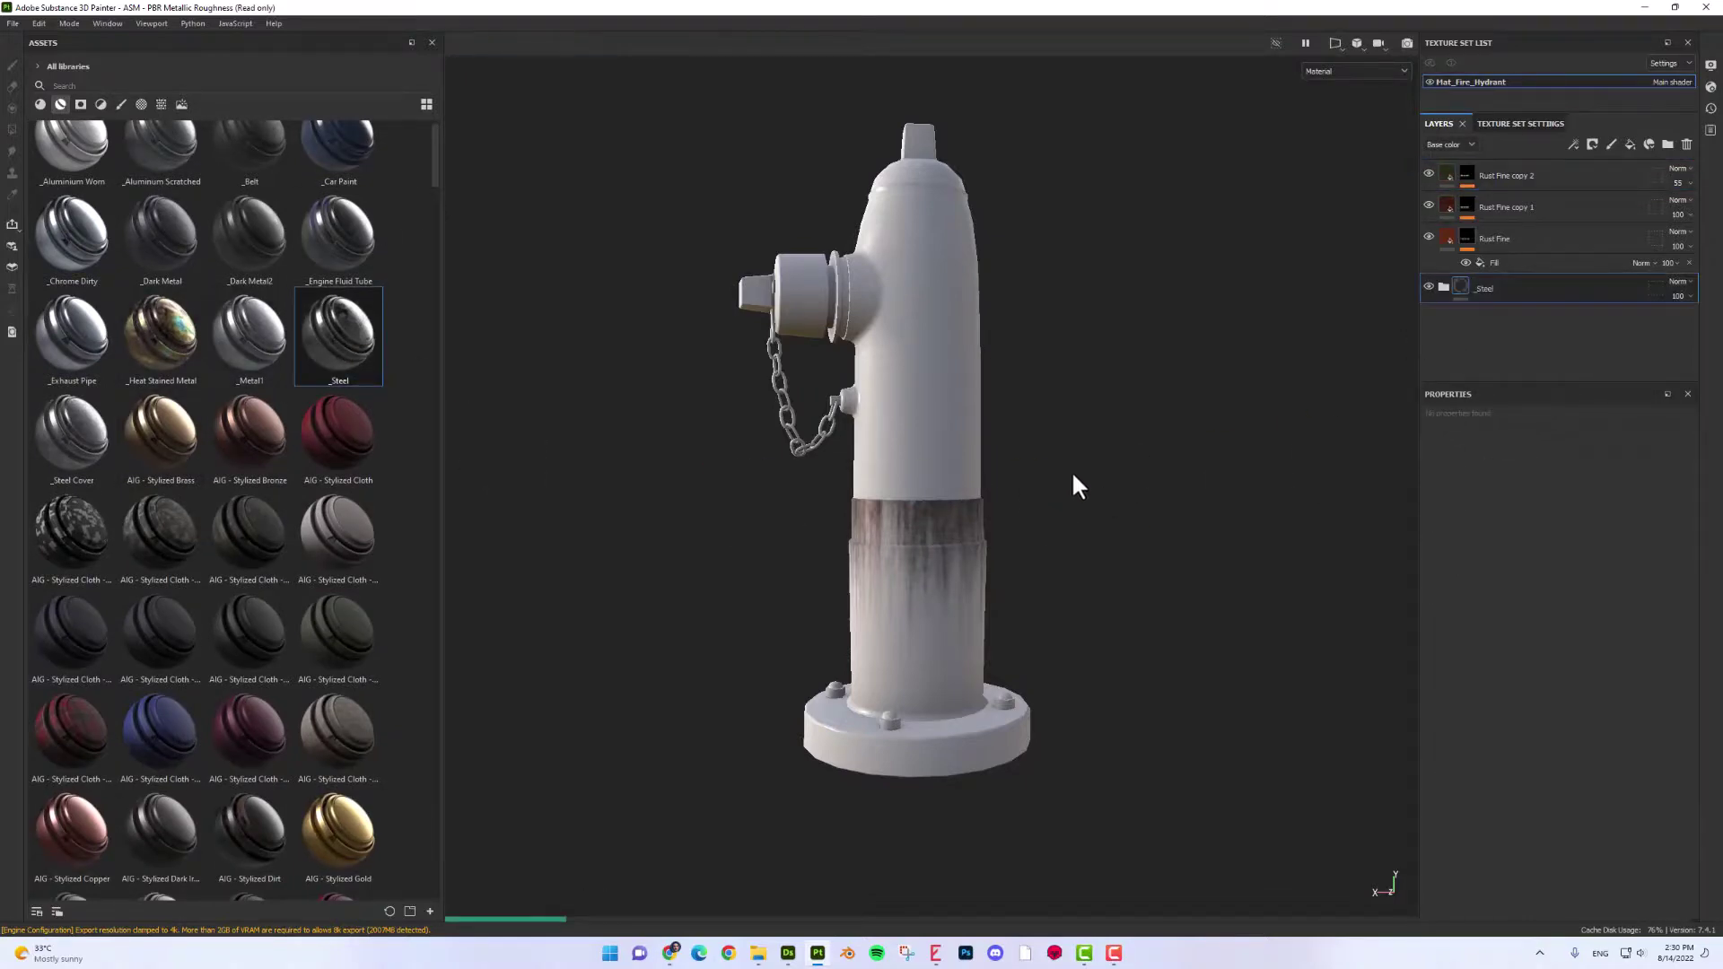
alt+drag(1077, 476, 1193, 449)
alt+right_drag(1193, 449, 1185, 409)
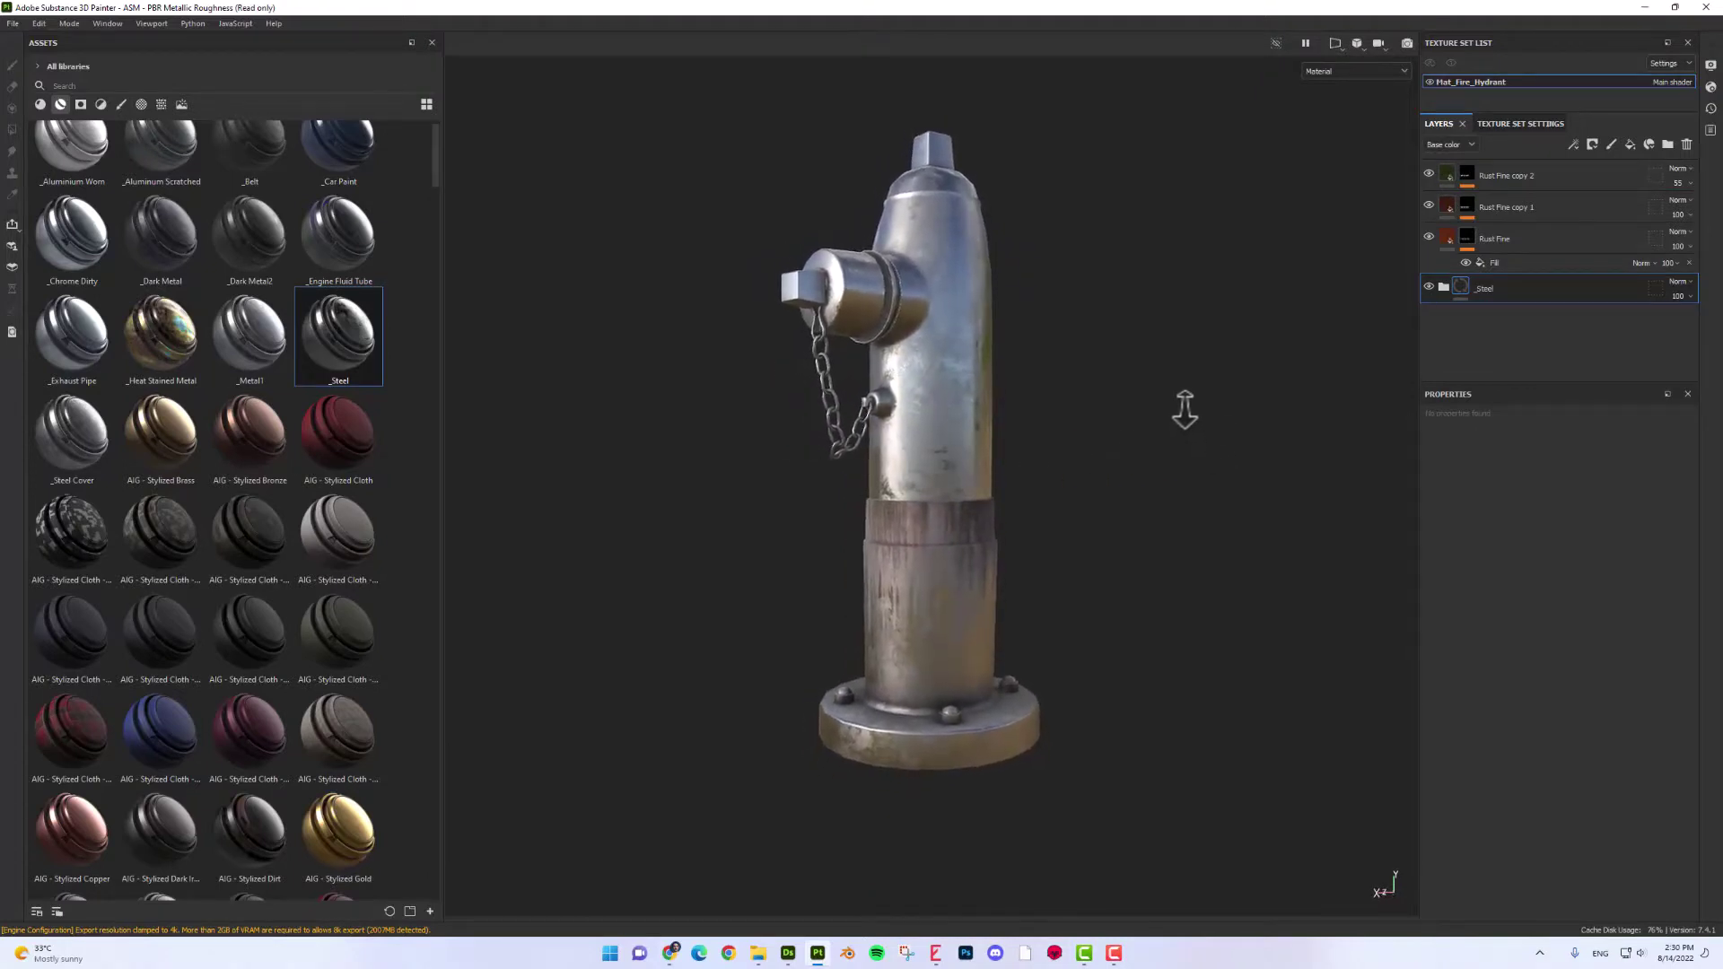
alt+drag(1185, 408, 934, 418)
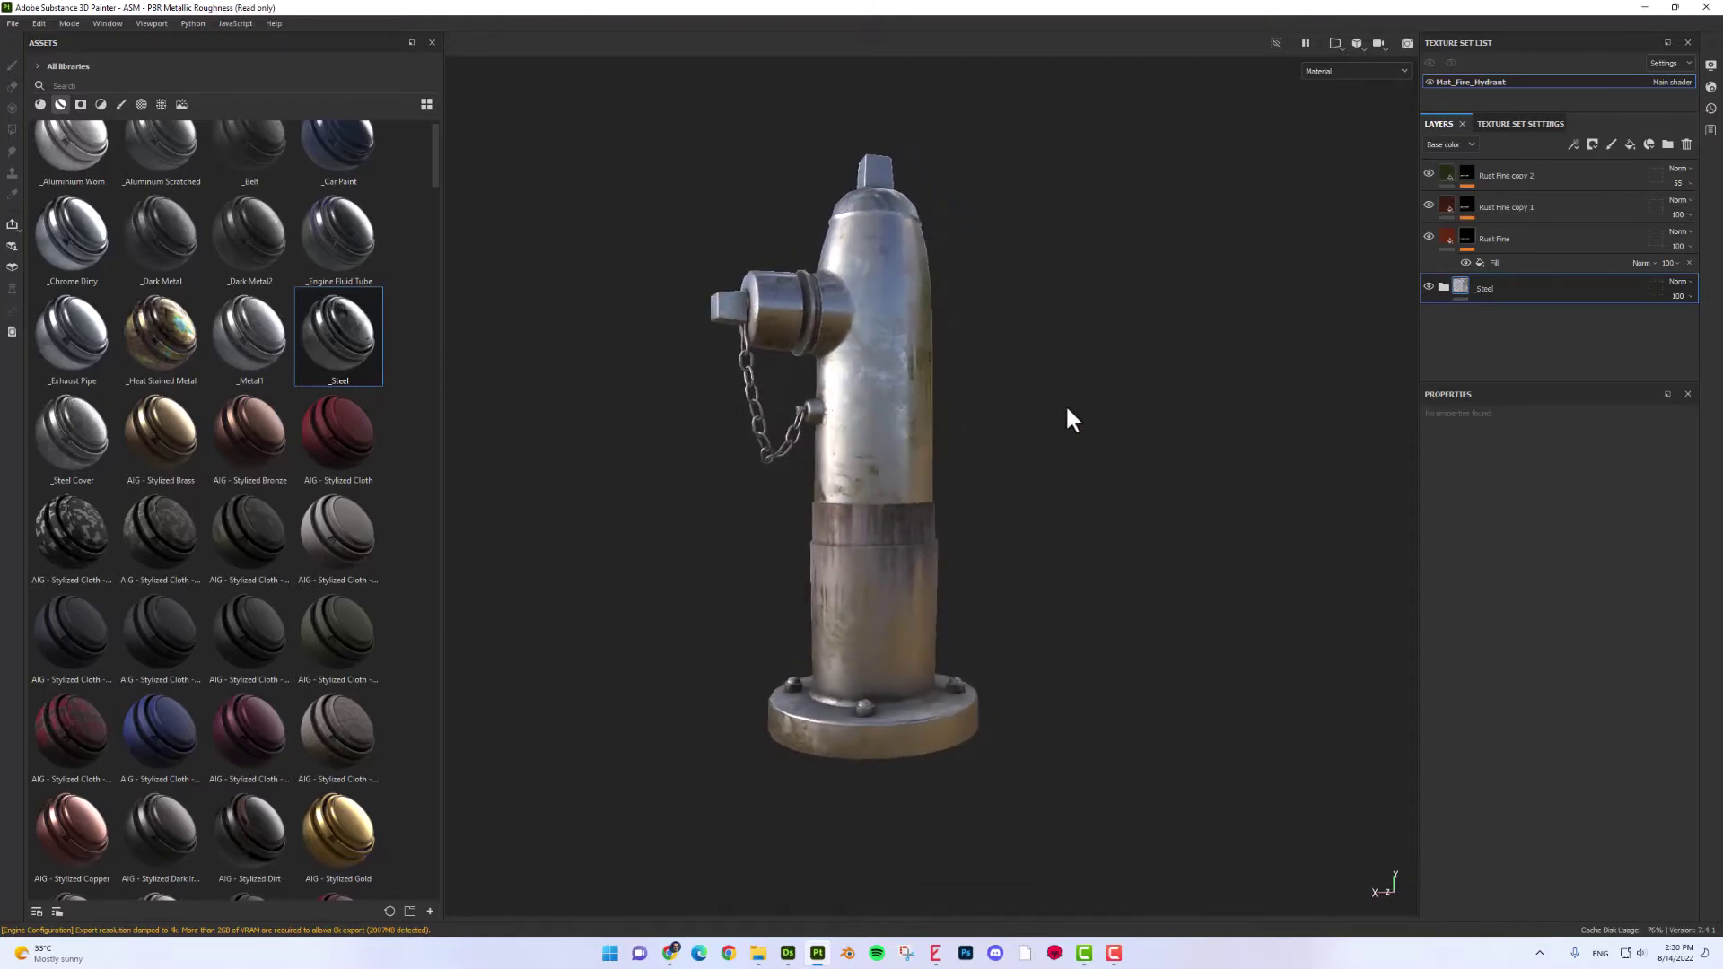